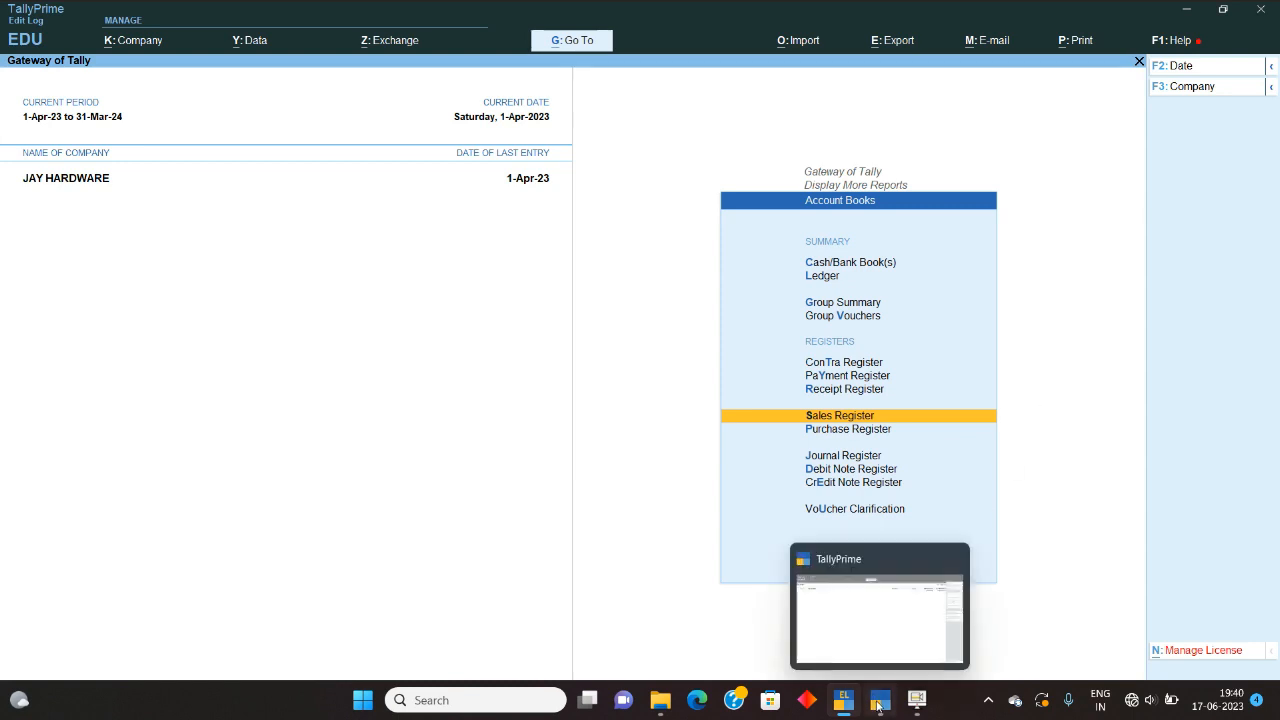
- Switch to the TallyPrime Silver window, examine the options offered in its Day Book, and minimise that window
click(879, 702)
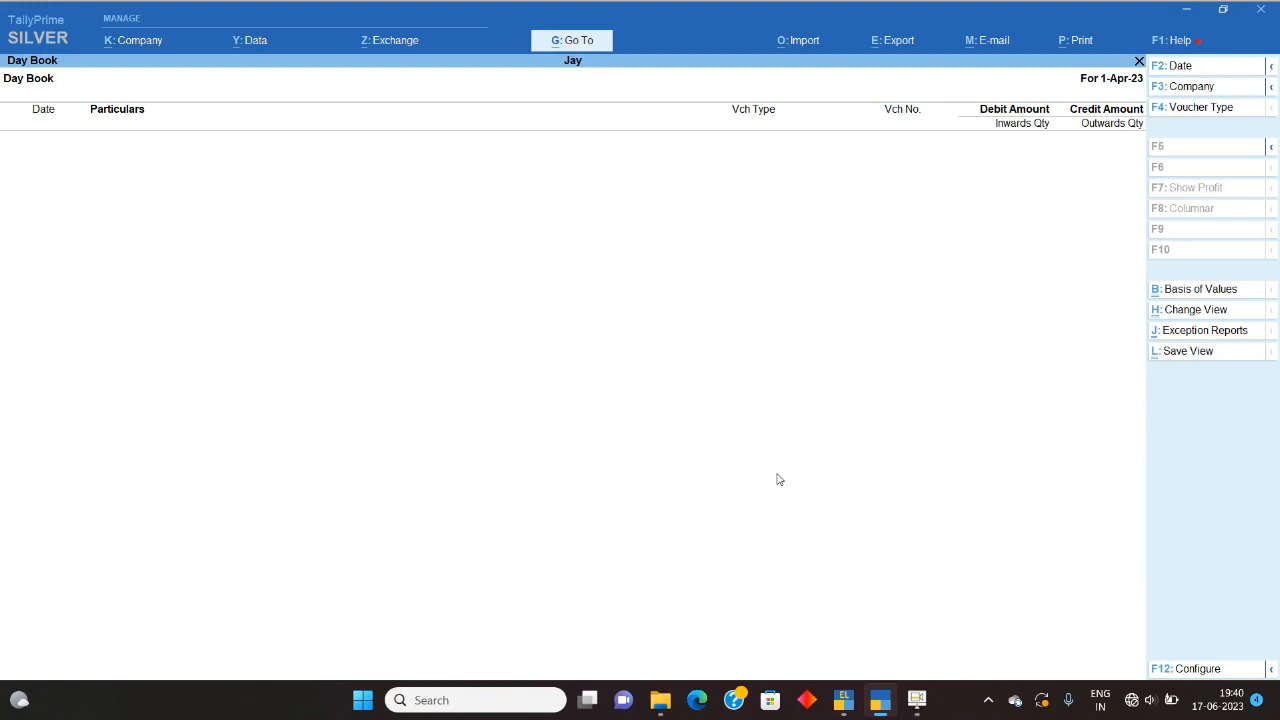
key(Escape)
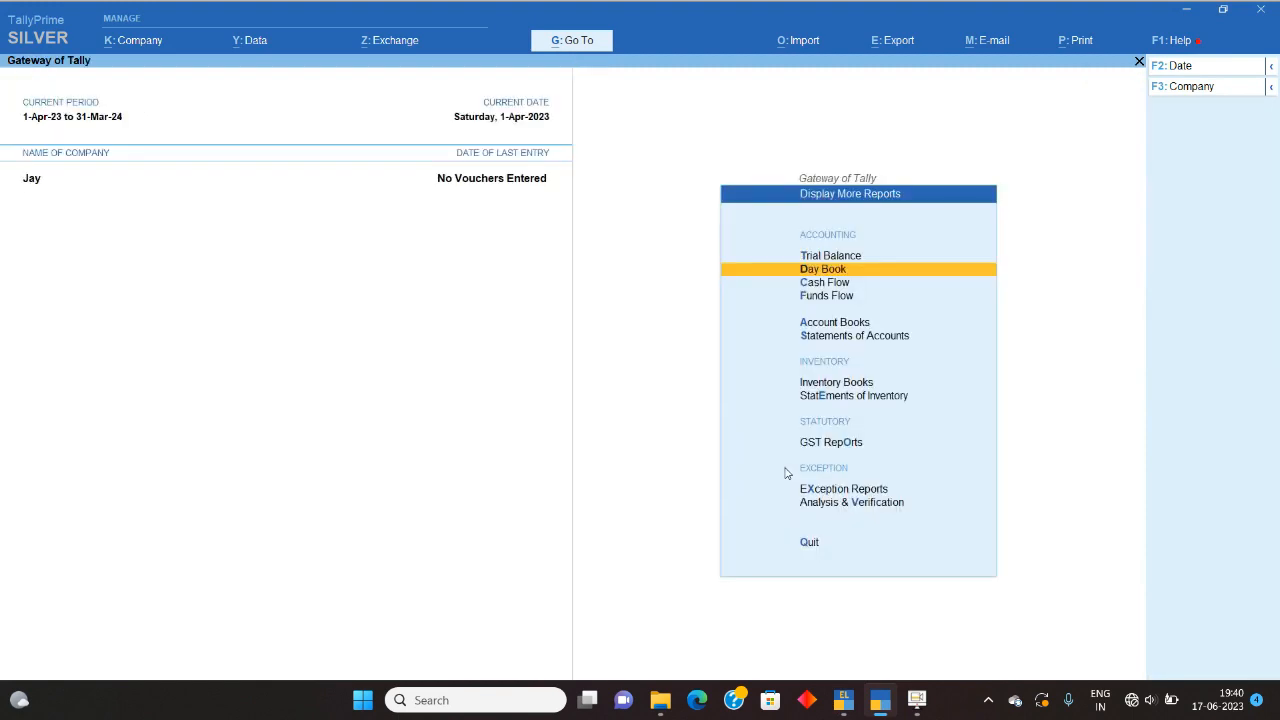
key(Return)
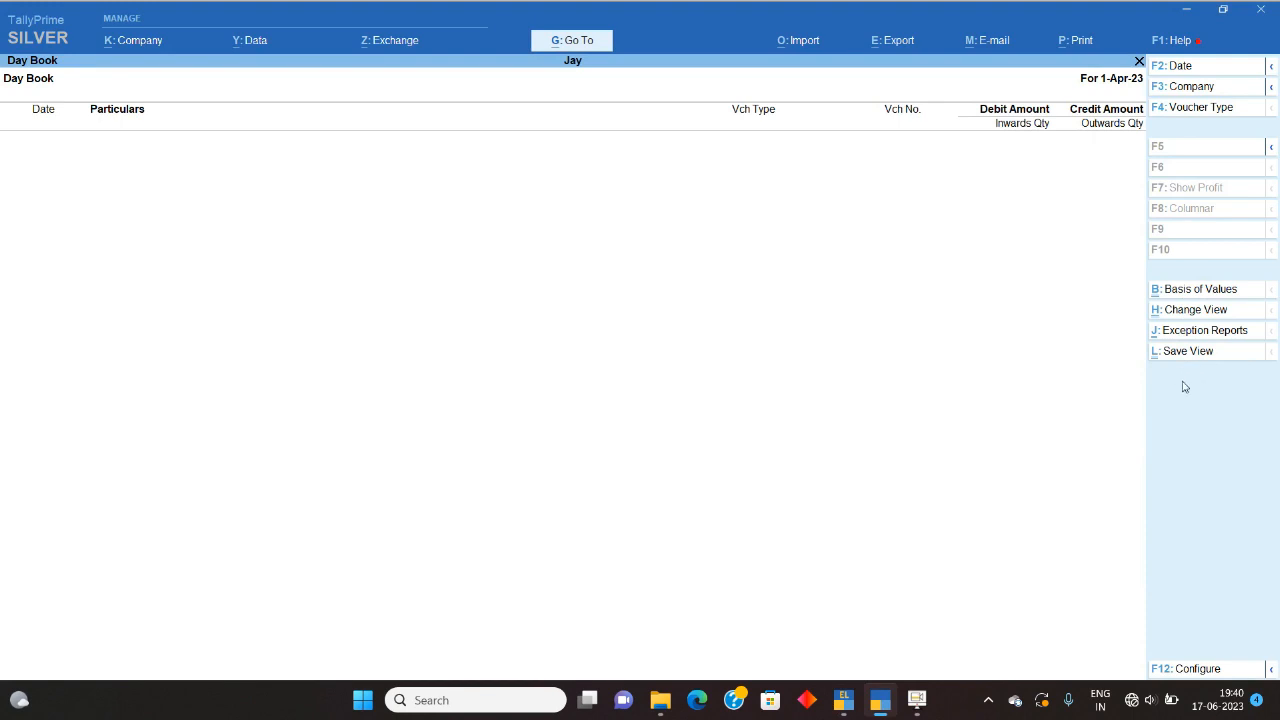
click(1186, 9)
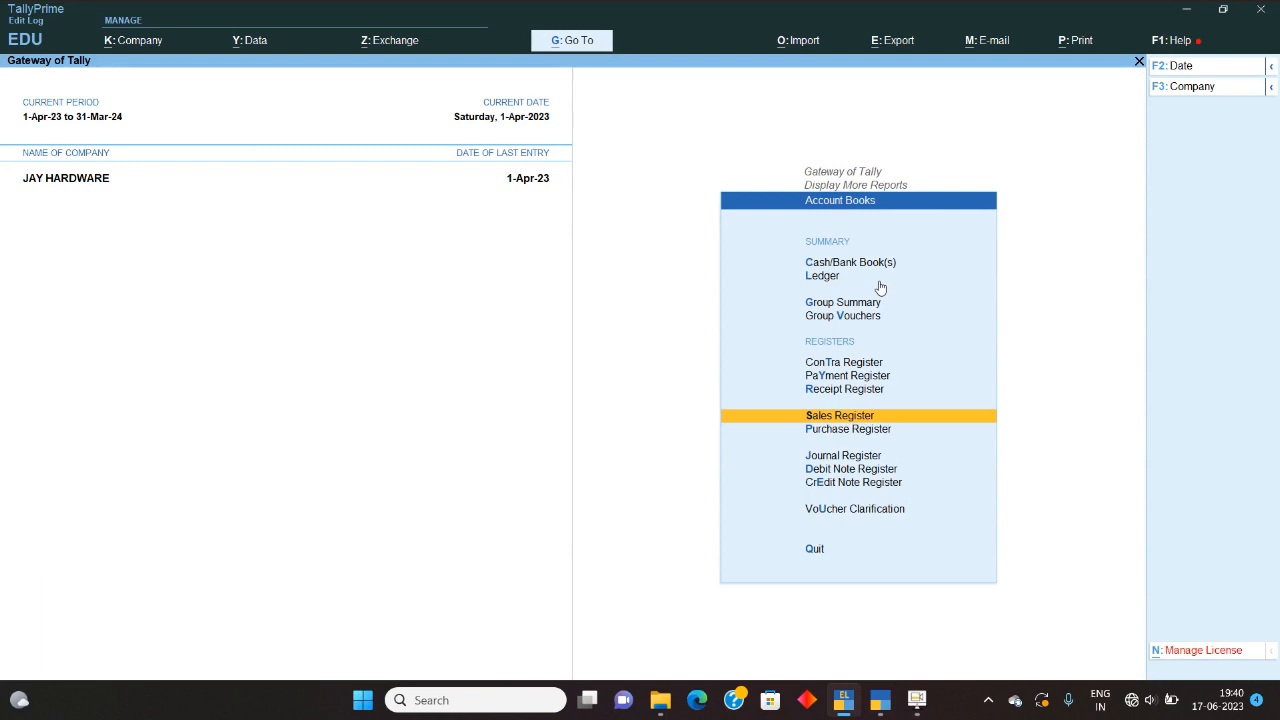
- Open the Day Book of JAY HARDWARE to examine its vouchers and filter options
key(Escape)
key(Up)
key(Up)
key(Up)
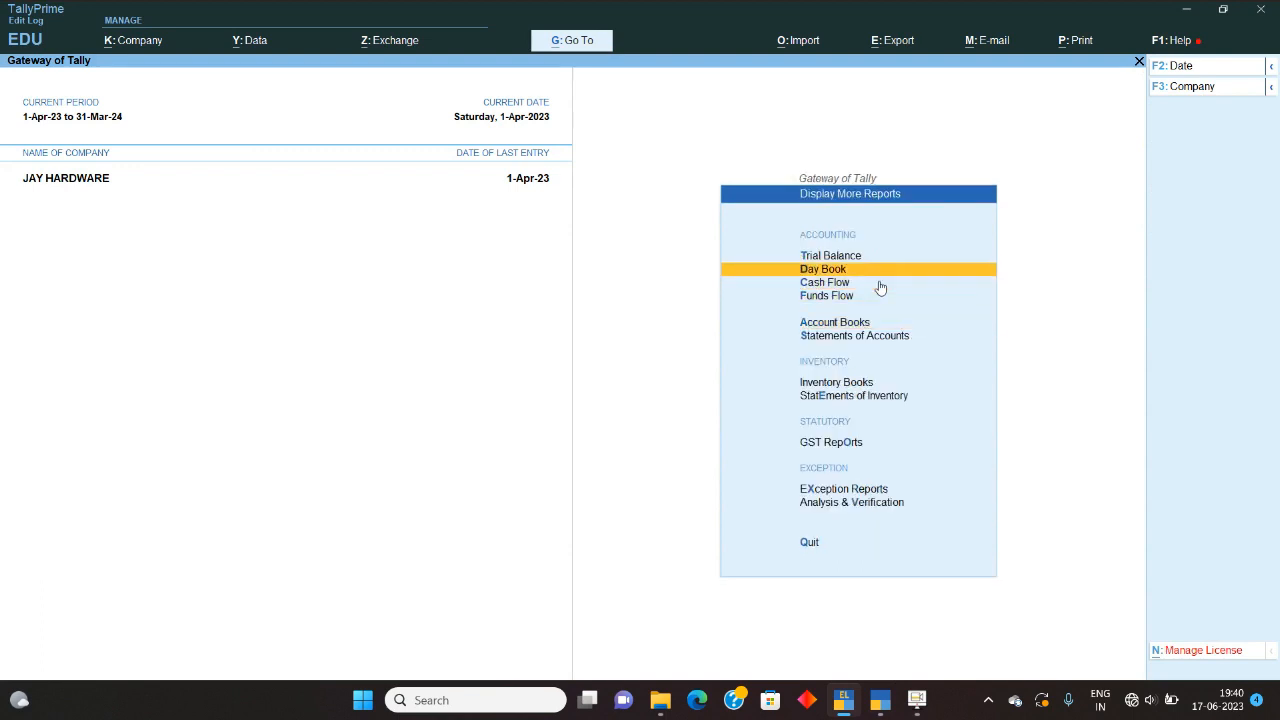
key(Return)
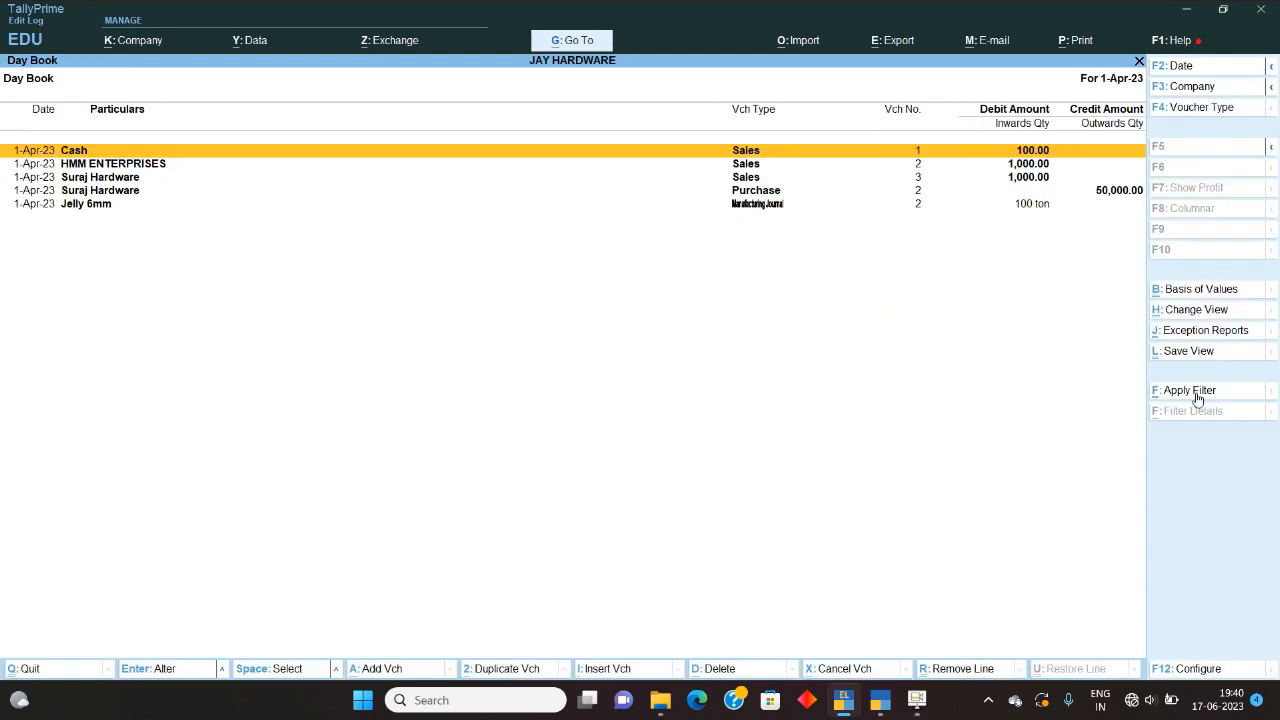
- Leave the Day Book and open the Sales Register's list of sales vouchers for April
key(Escape)
key(a)
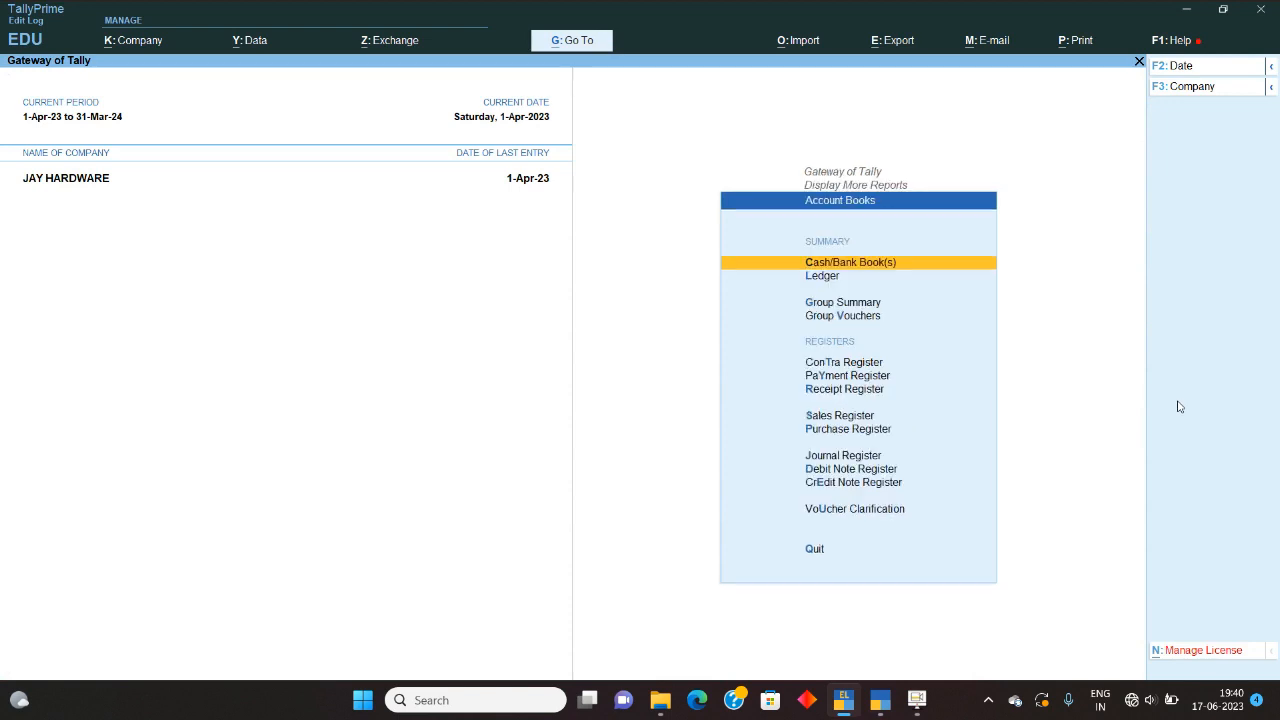
key(Down)
key(Down)
key(Down)
key(Down)
key(Down)
key(Down)
key(Down)
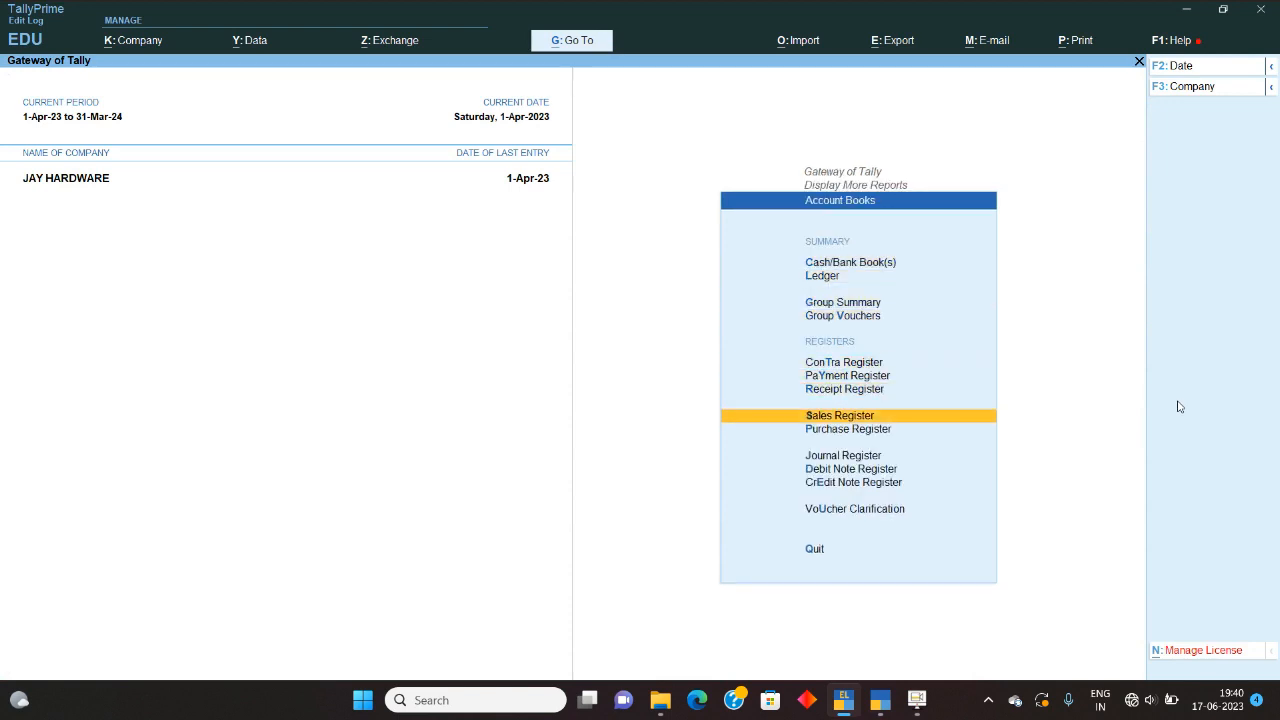
key(Return)
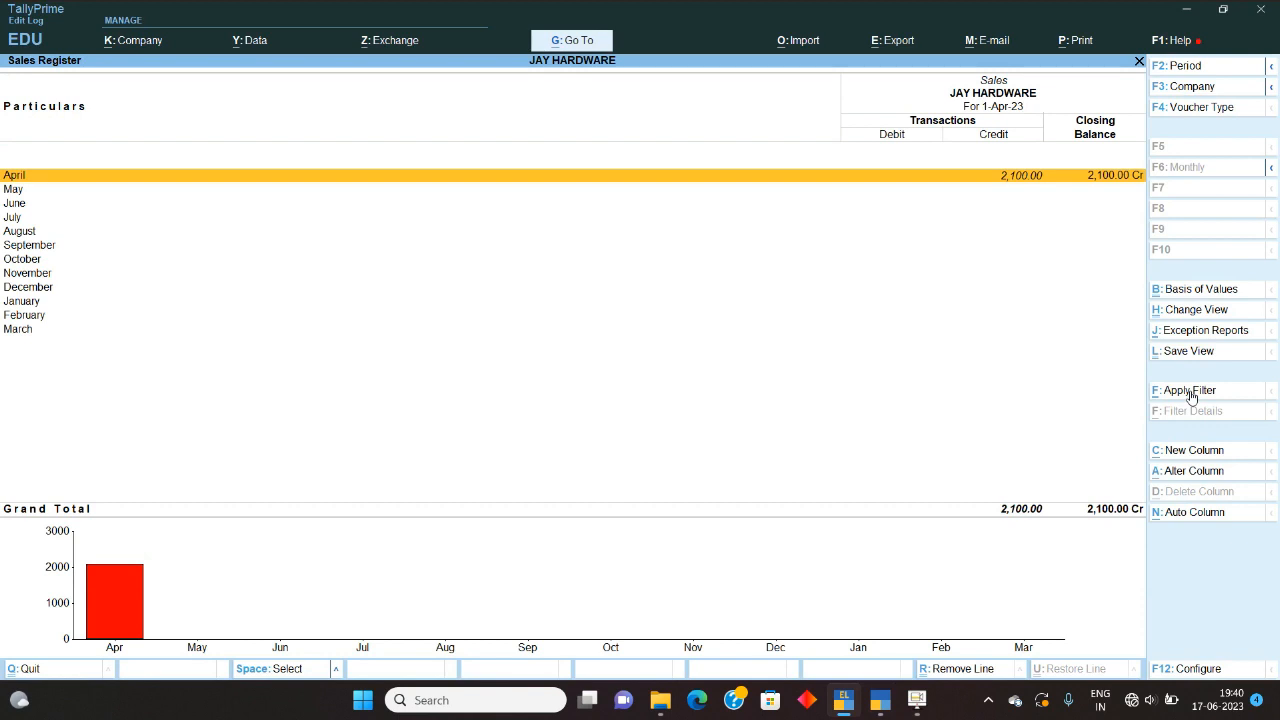
key(Return)
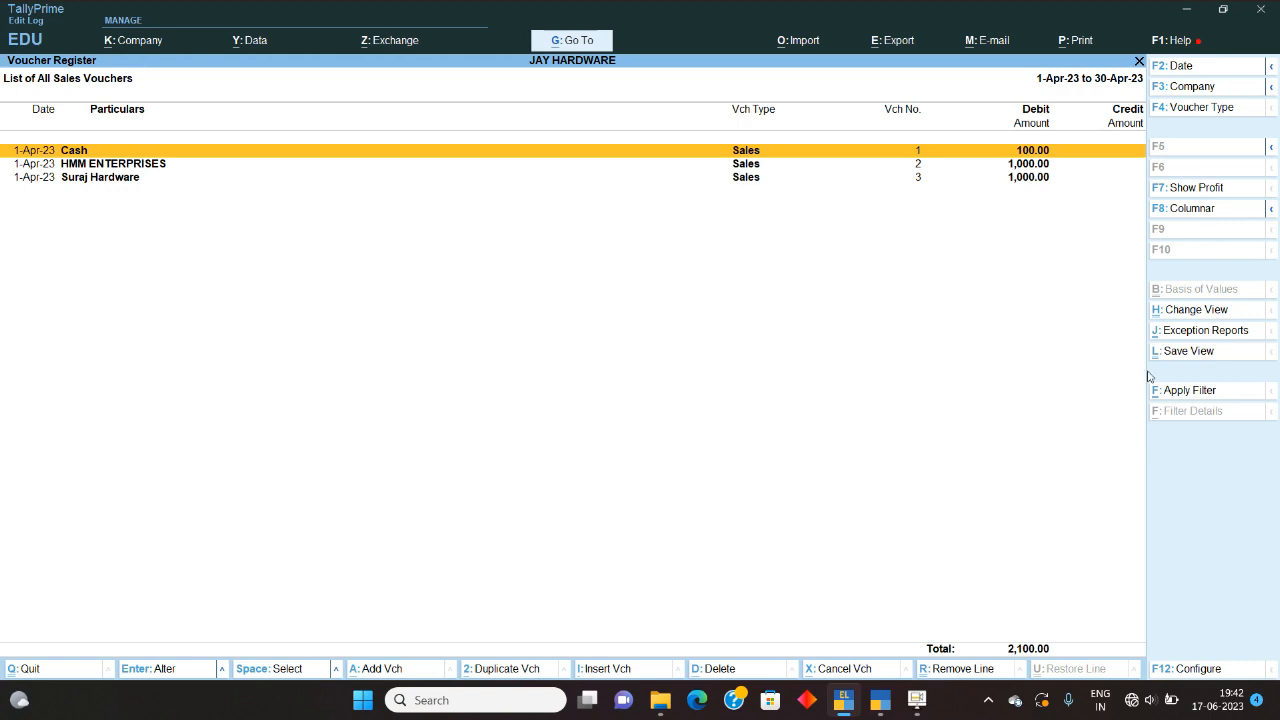
- Start a Basic Filter on the sales vouchers and set "Select specific field to apply Filter" to No
click(1190, 391)
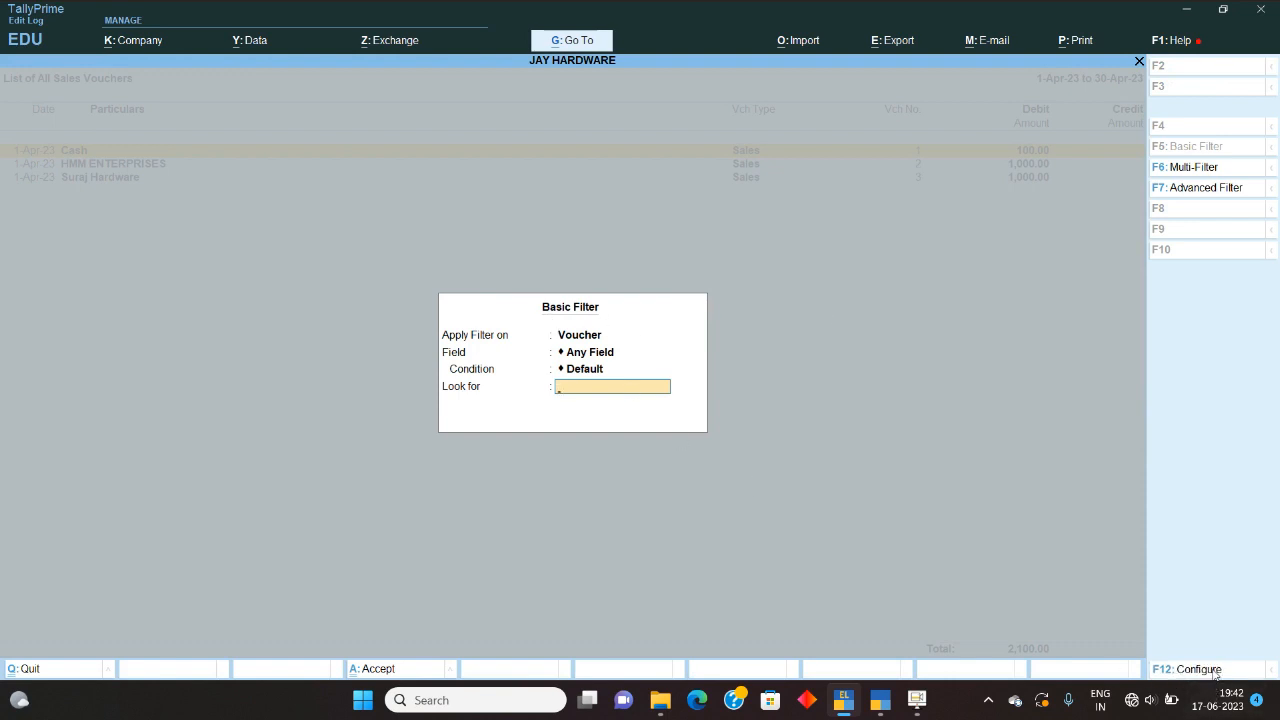
click(1175, 669)
text(n)
key(Return)
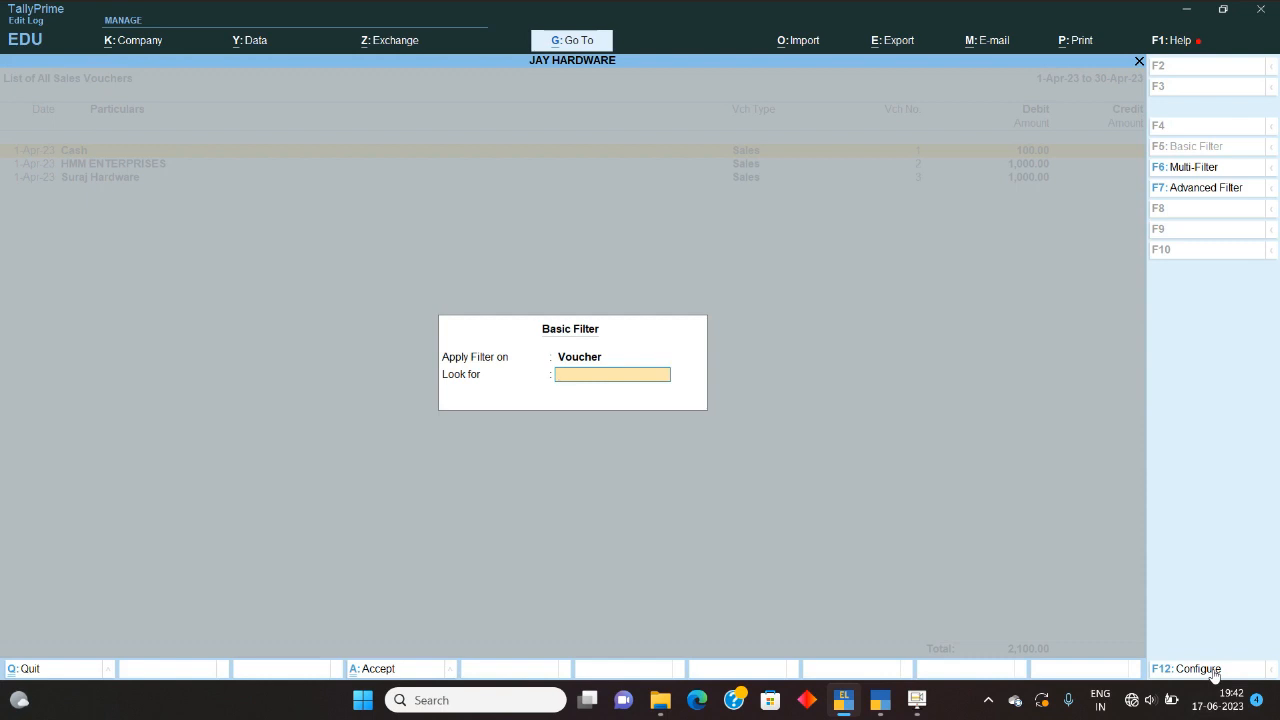
- Apply the filter on Voucher, looking for the person's name written in the cash sale's narration
key(BackSpace)
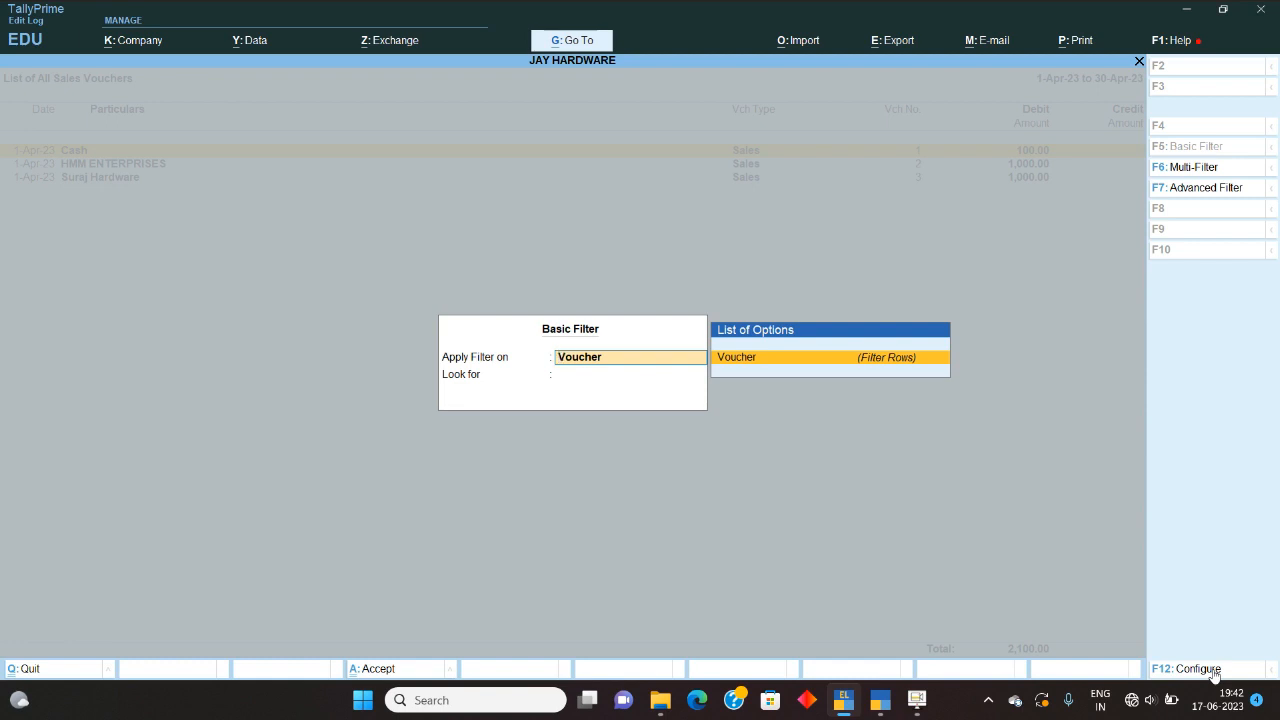
key(Return)
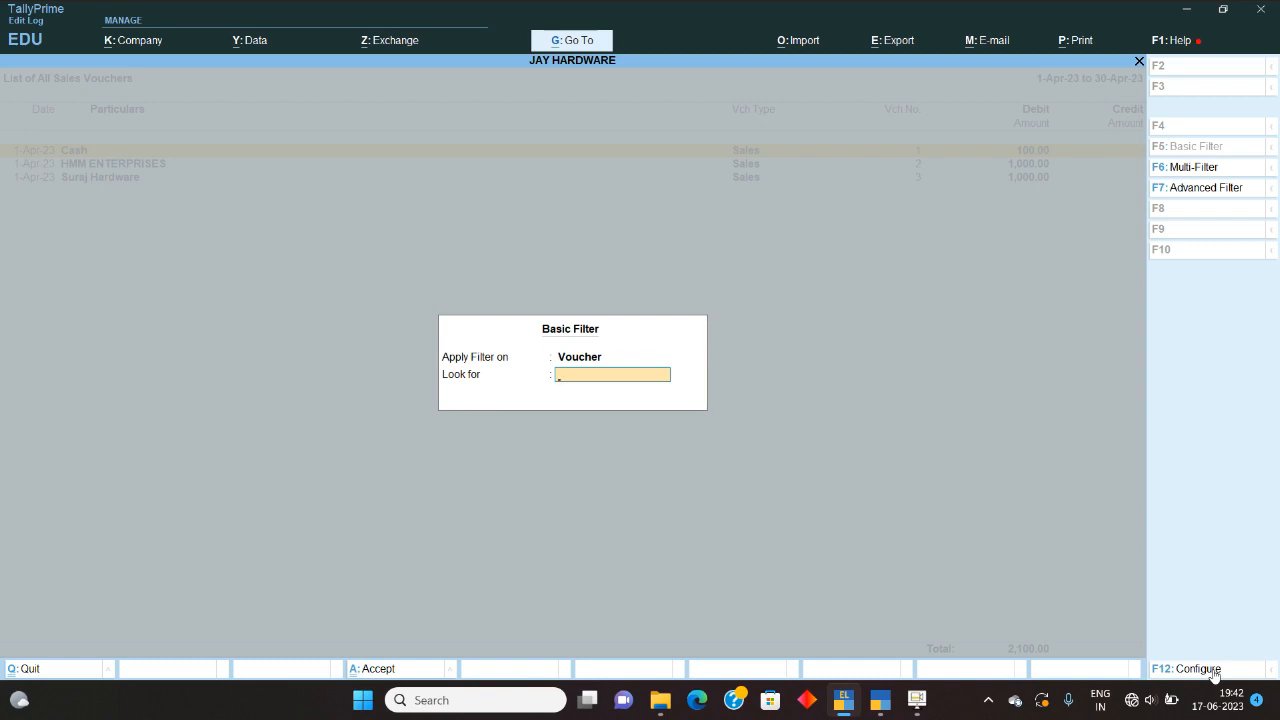
text(Vijay)
key(Return)
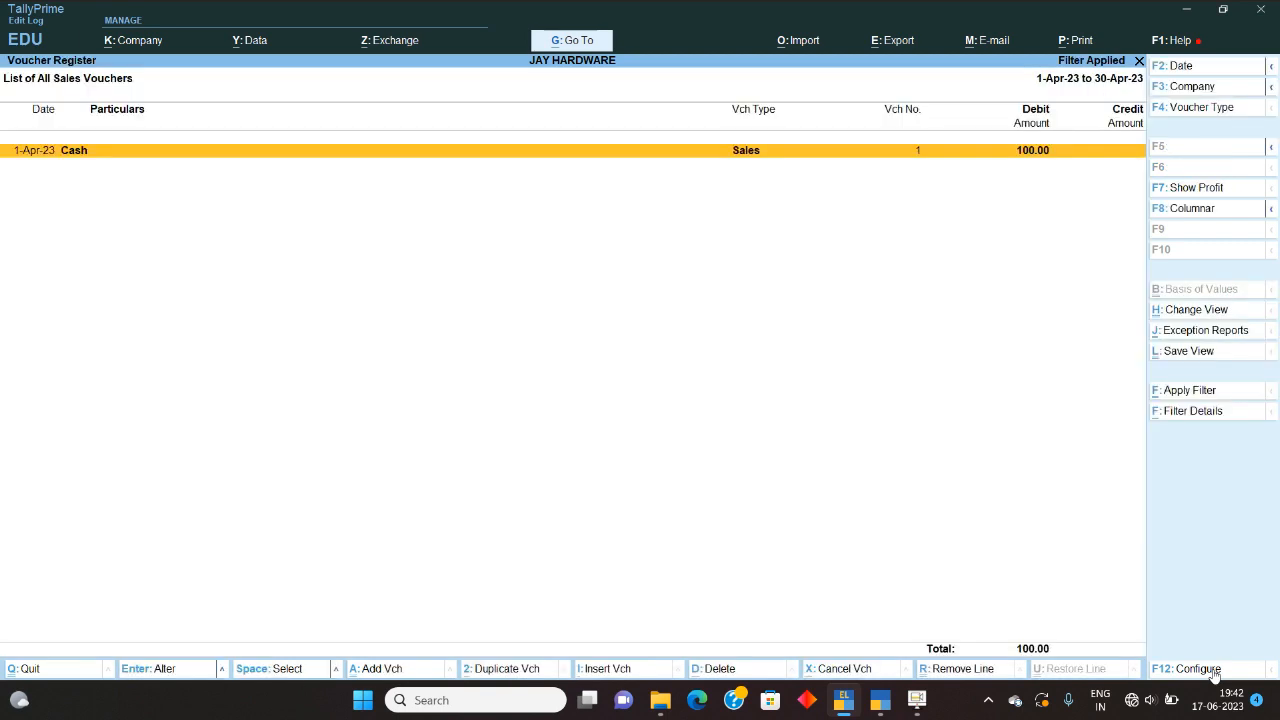
- Open the filtered Cash sales voucher to check its narration, and quit it without changes
key(Return)
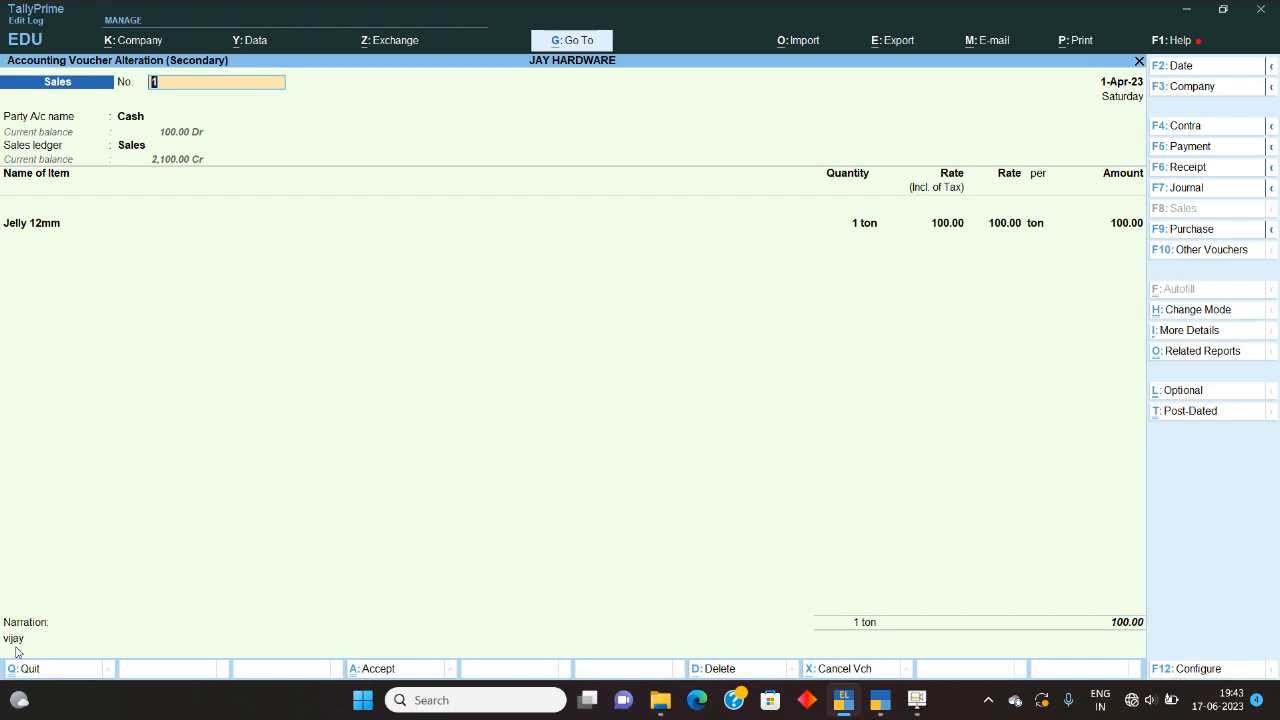
key(Escape)
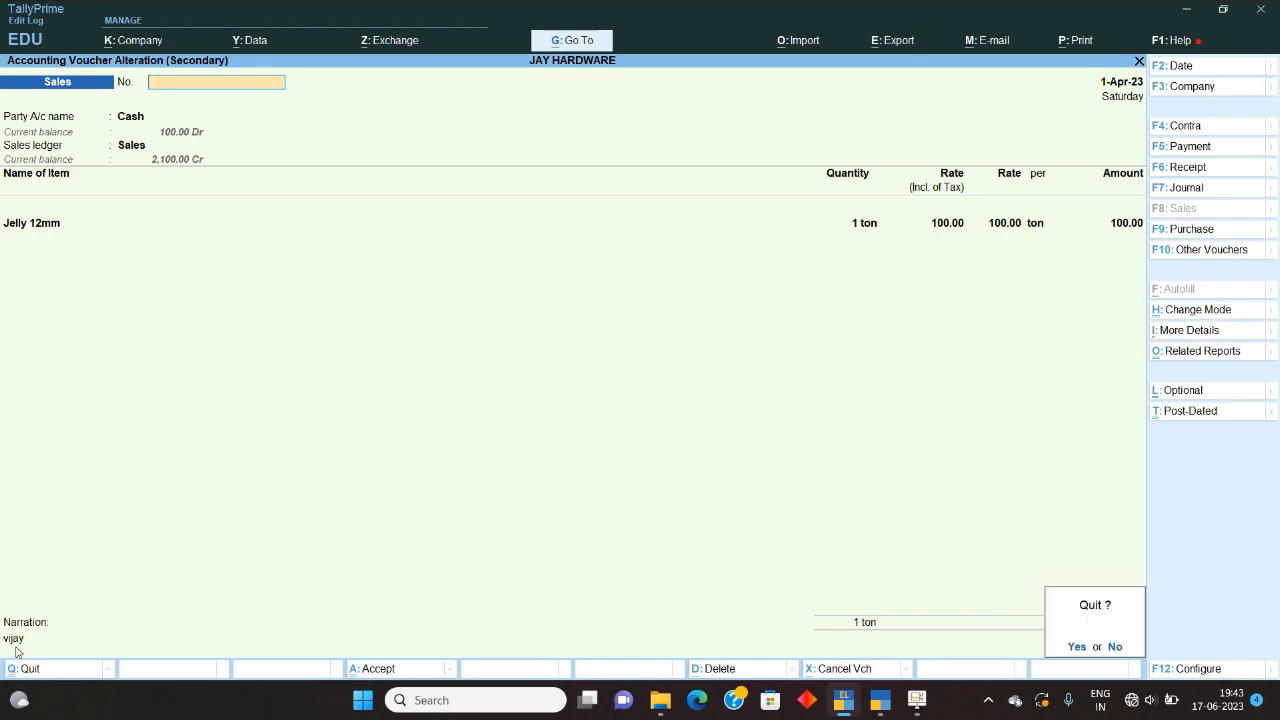
key(Return)
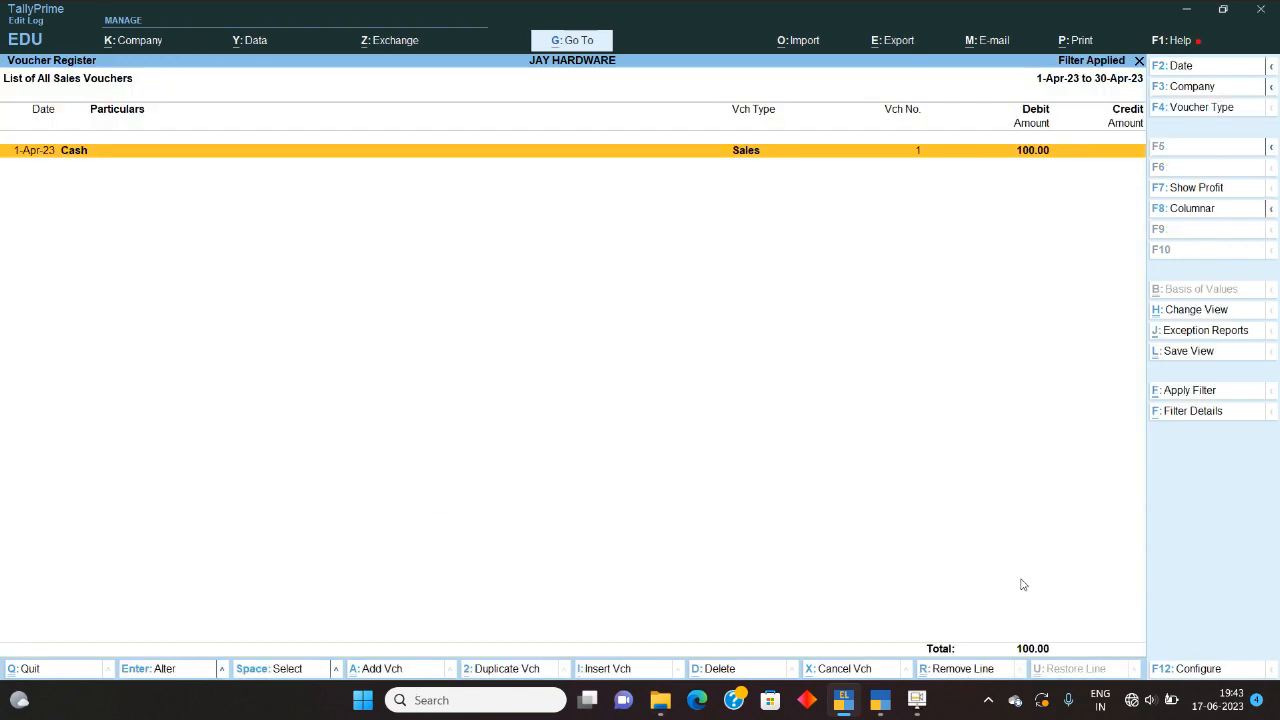
- View the filter details for the Cash voucher to see which field matched the search
click(1189, 413)
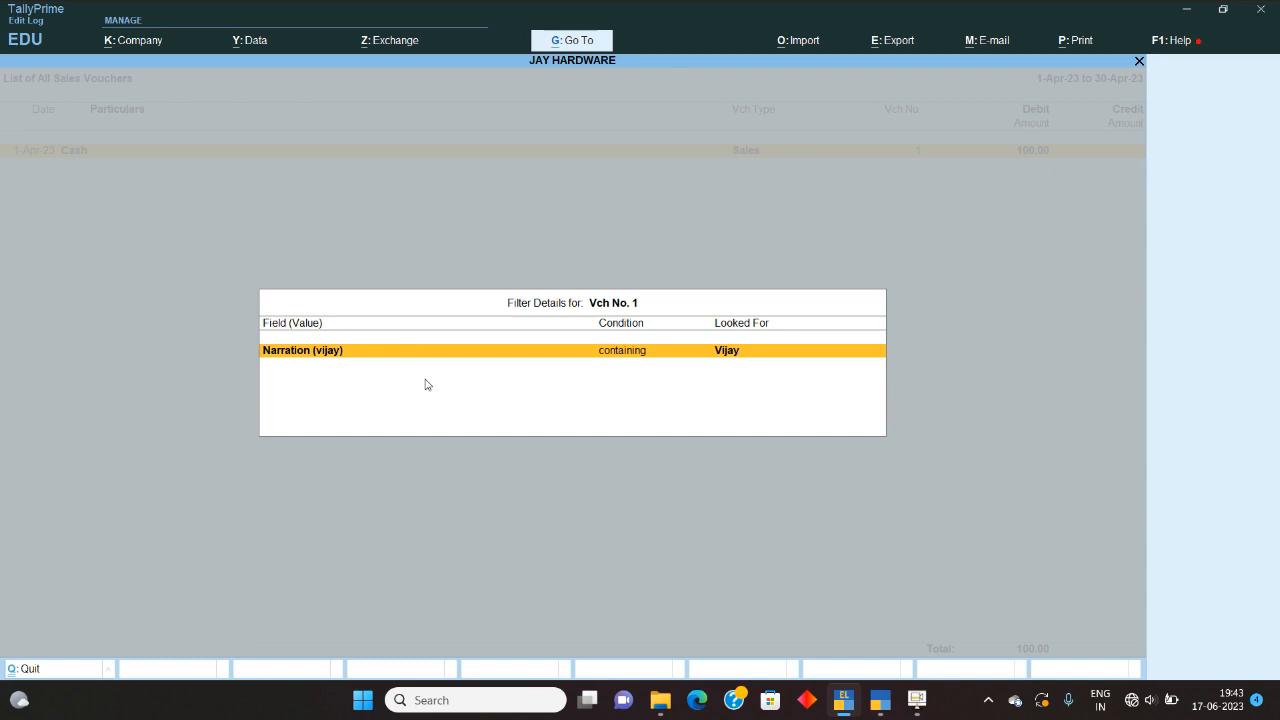
key(Escape)
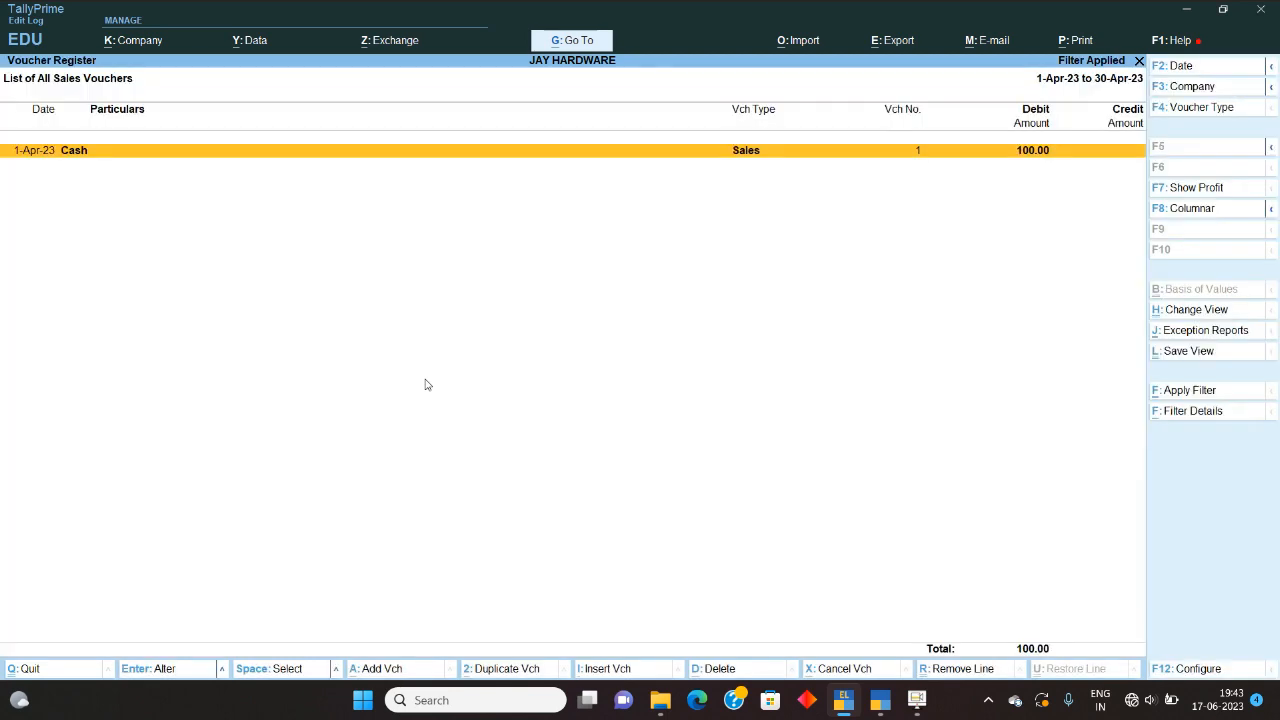
click(1212, 412)
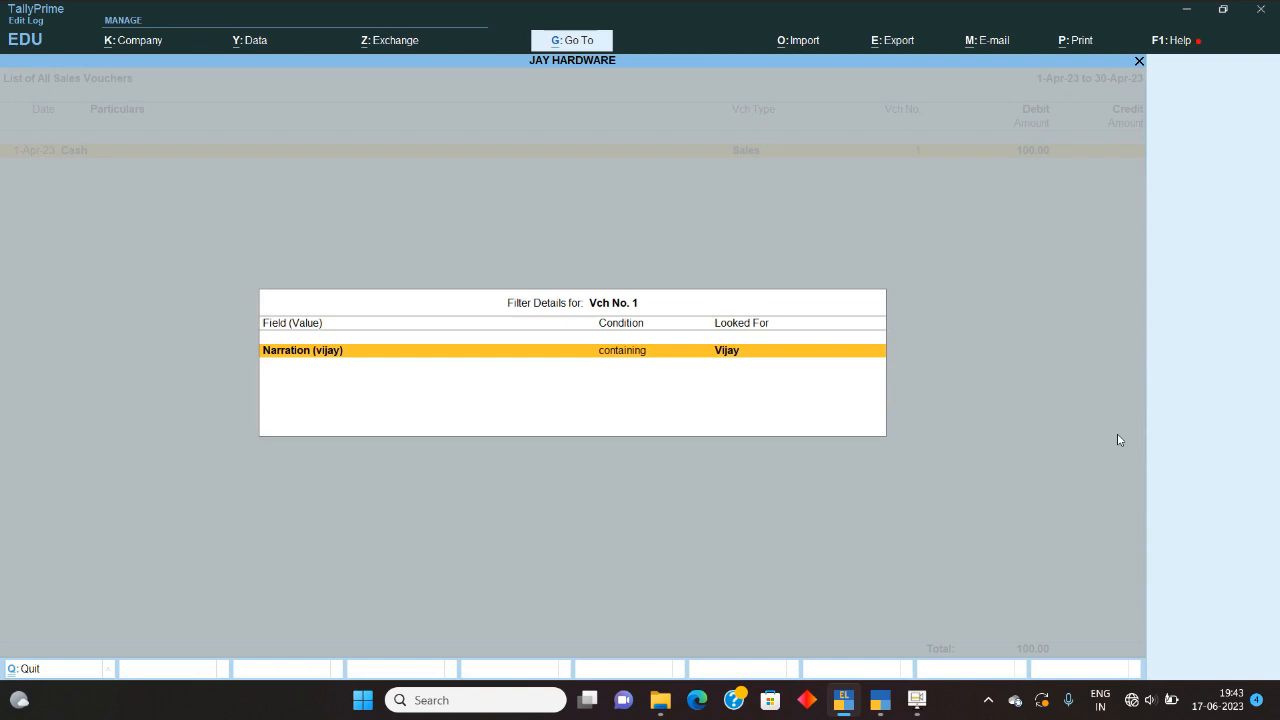
key(Escape)
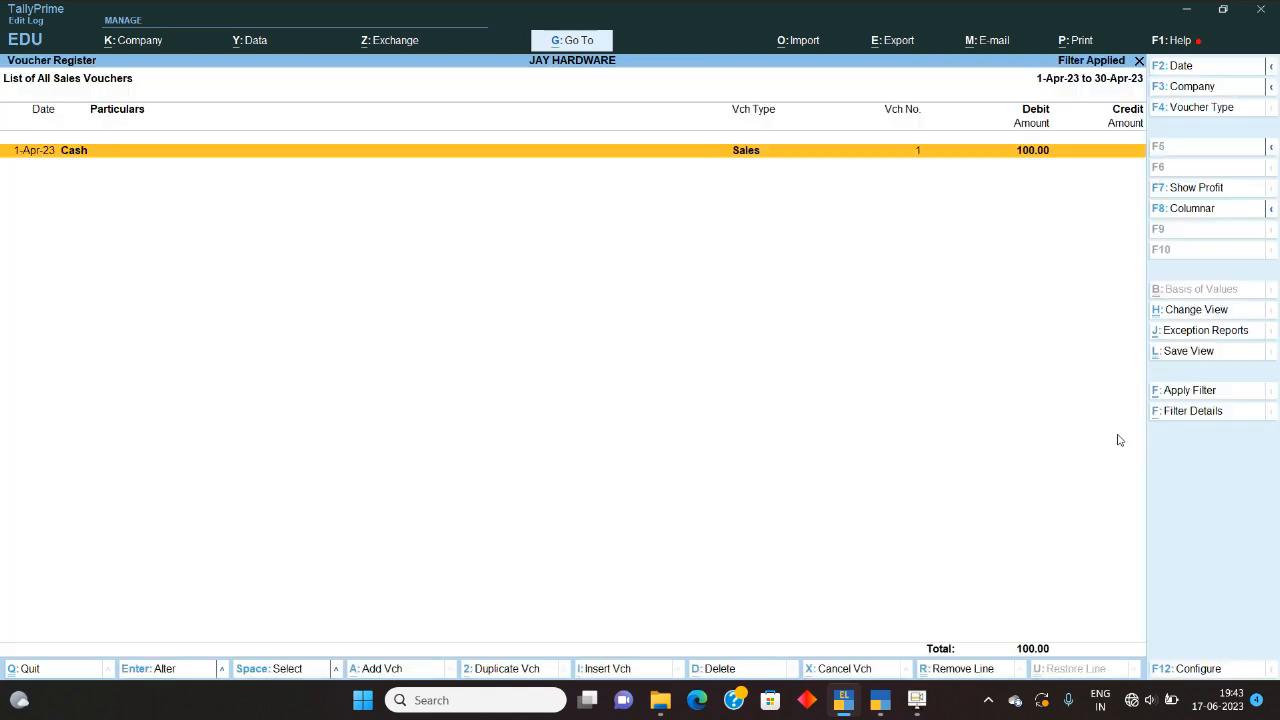
- Reopen the Basic Filter and set "Select specific field to apply Filter" to Yes
click(1204, 393)
click(1198, 668)
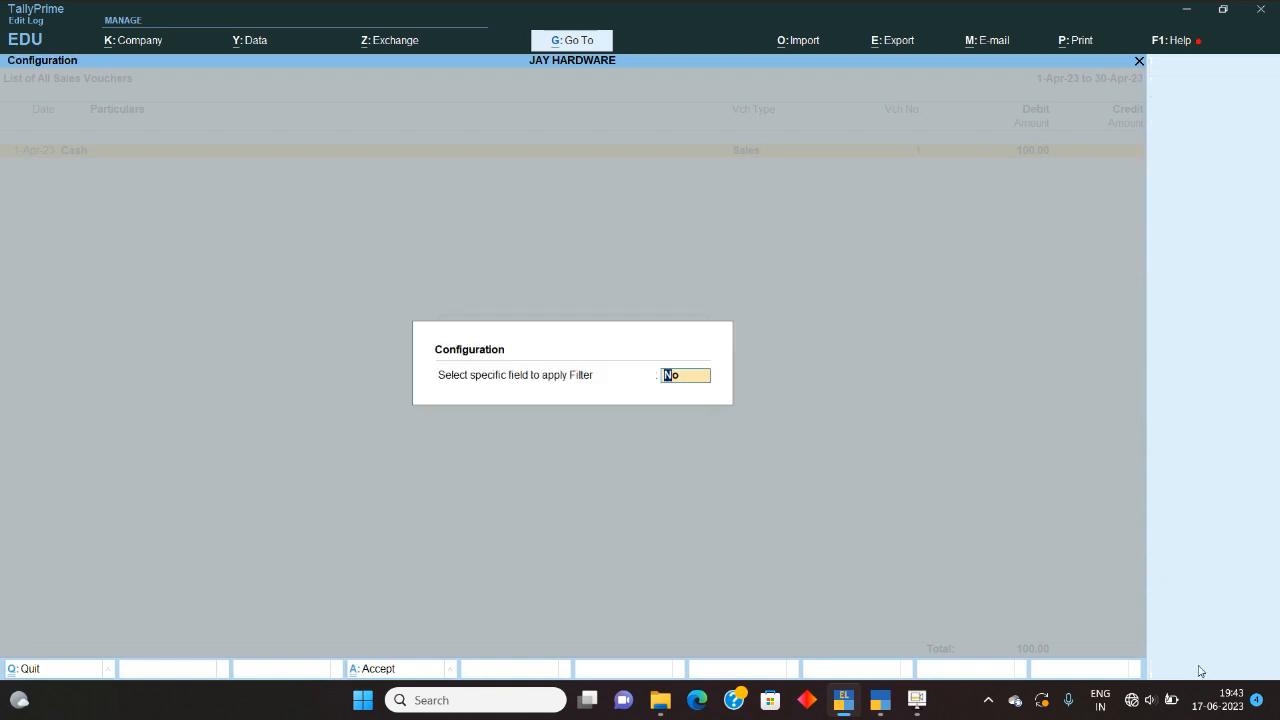
key(Escape)
- Set the Basic Filter's field to Voucher Number with the condition "containing"
key(BackSpace)
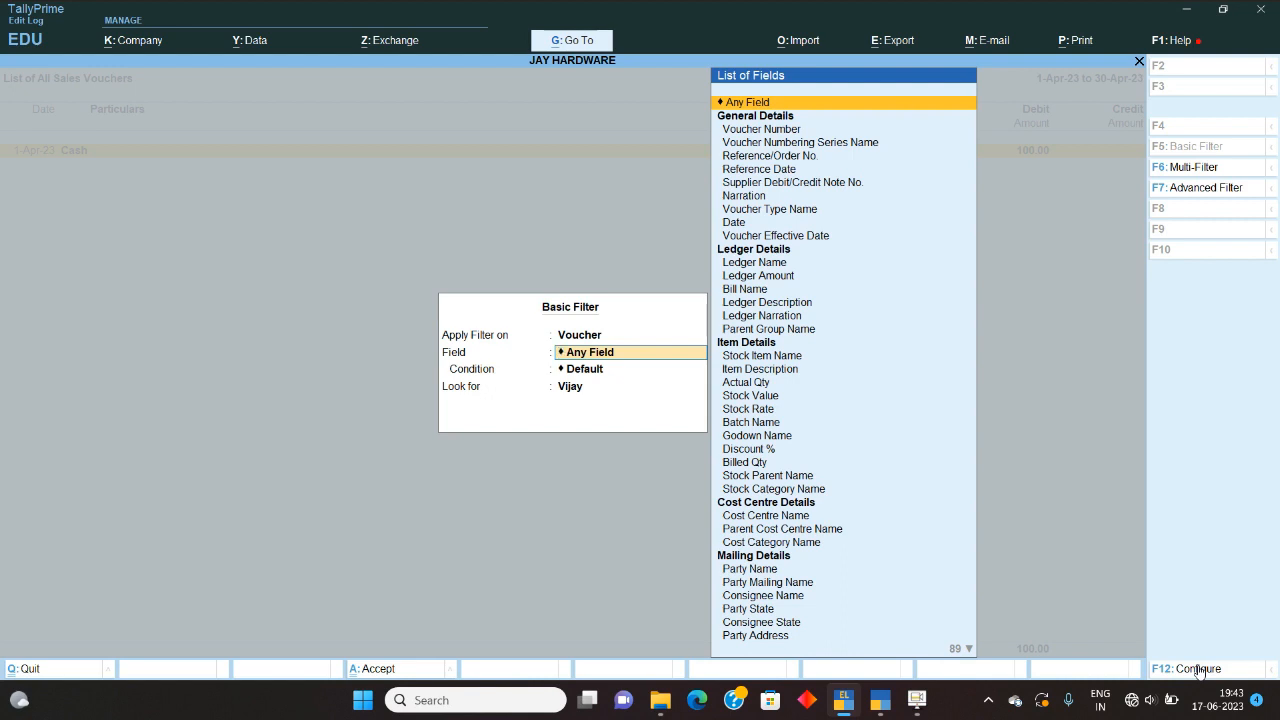
text(Vou)
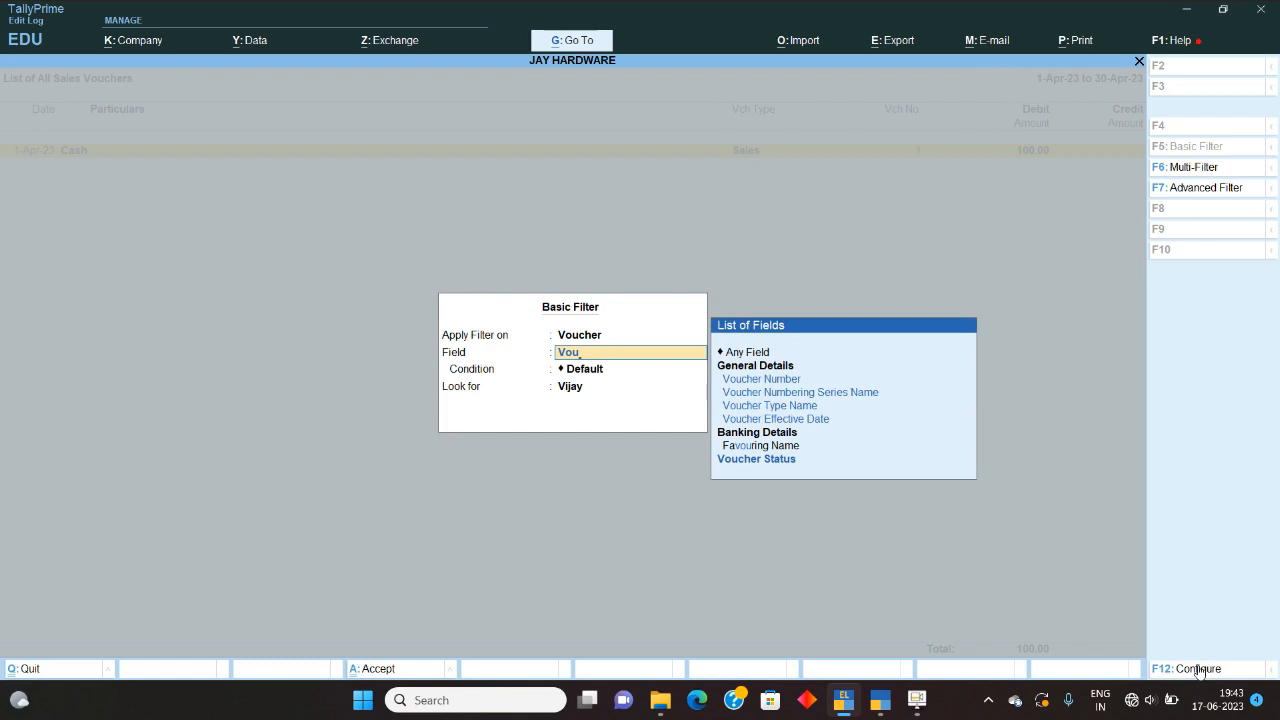
text(cher)
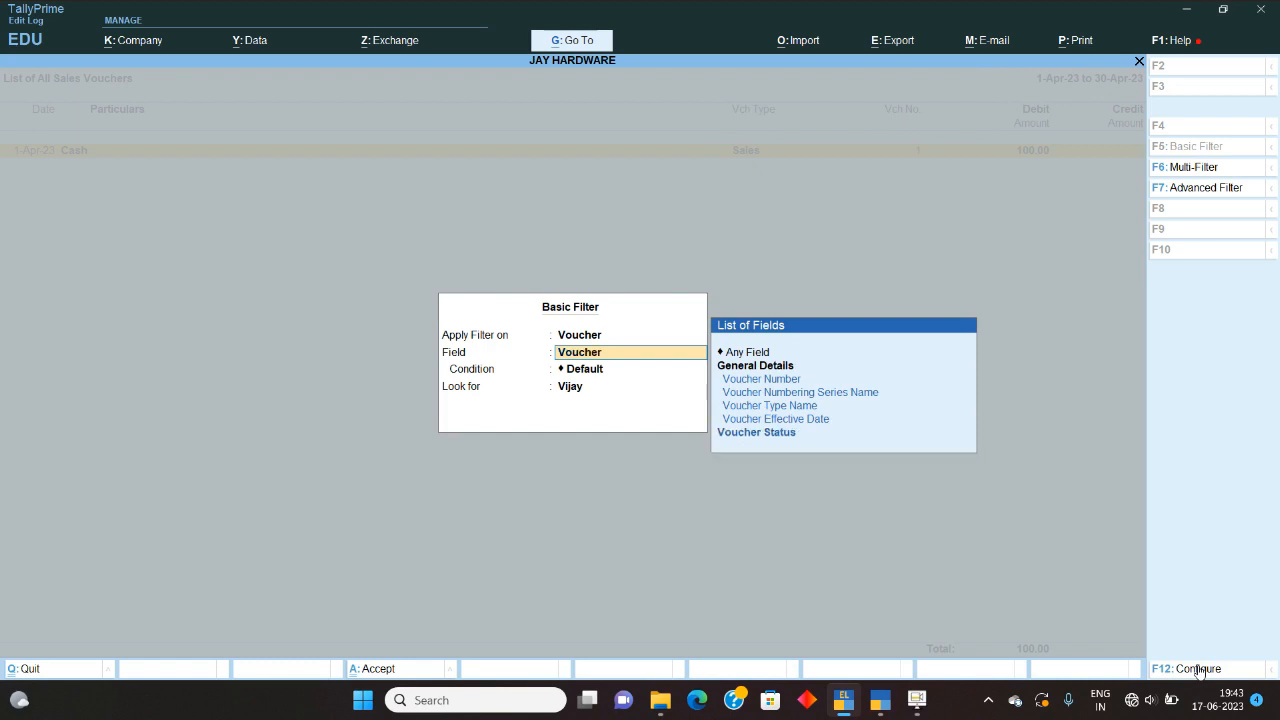
key(Down)
key(Return)
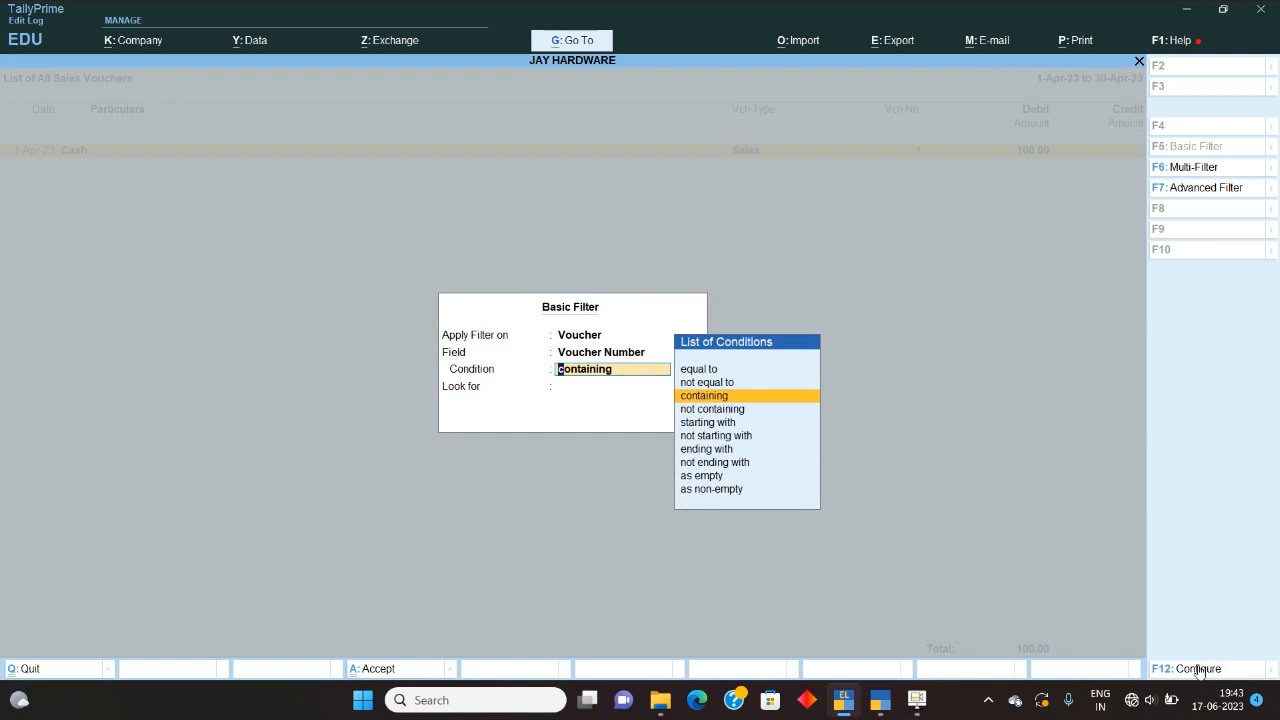
key(Return)
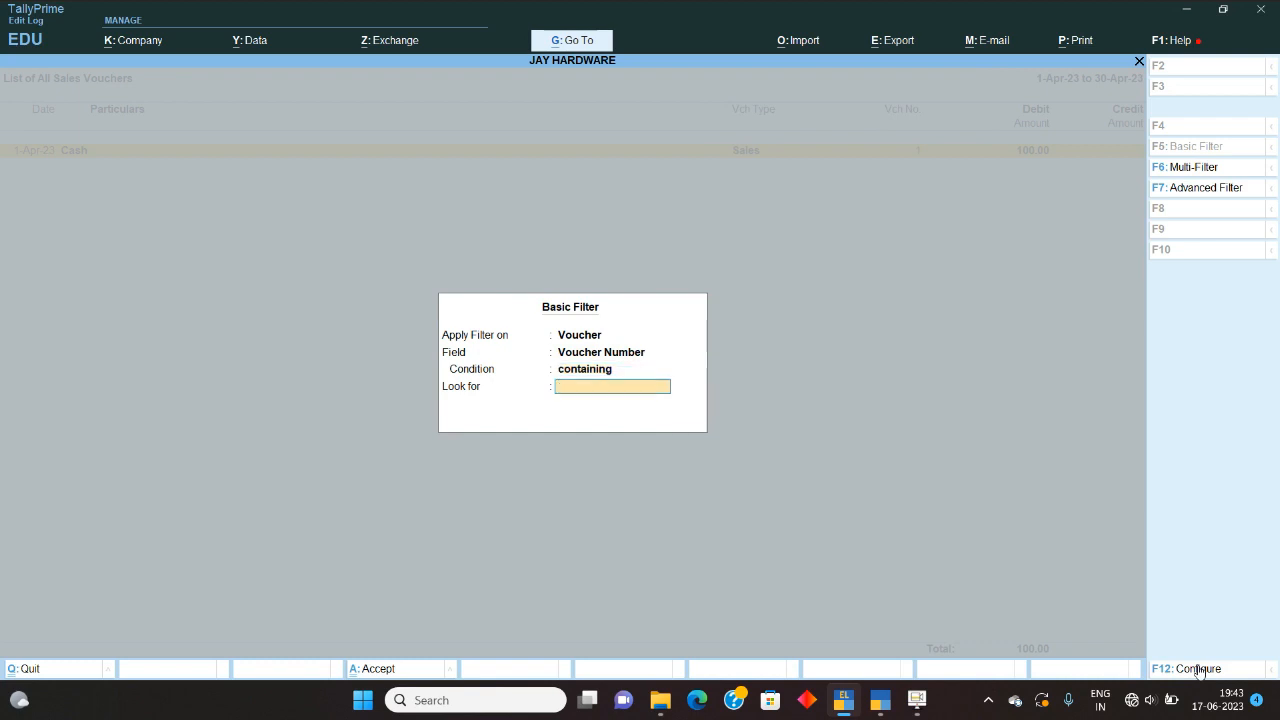
text(Vijay)
key(BackSpace)
key(BackSpace)
key(BackSpace)
key(BackSpace)
key(BackSpace)
key(BackSpace)
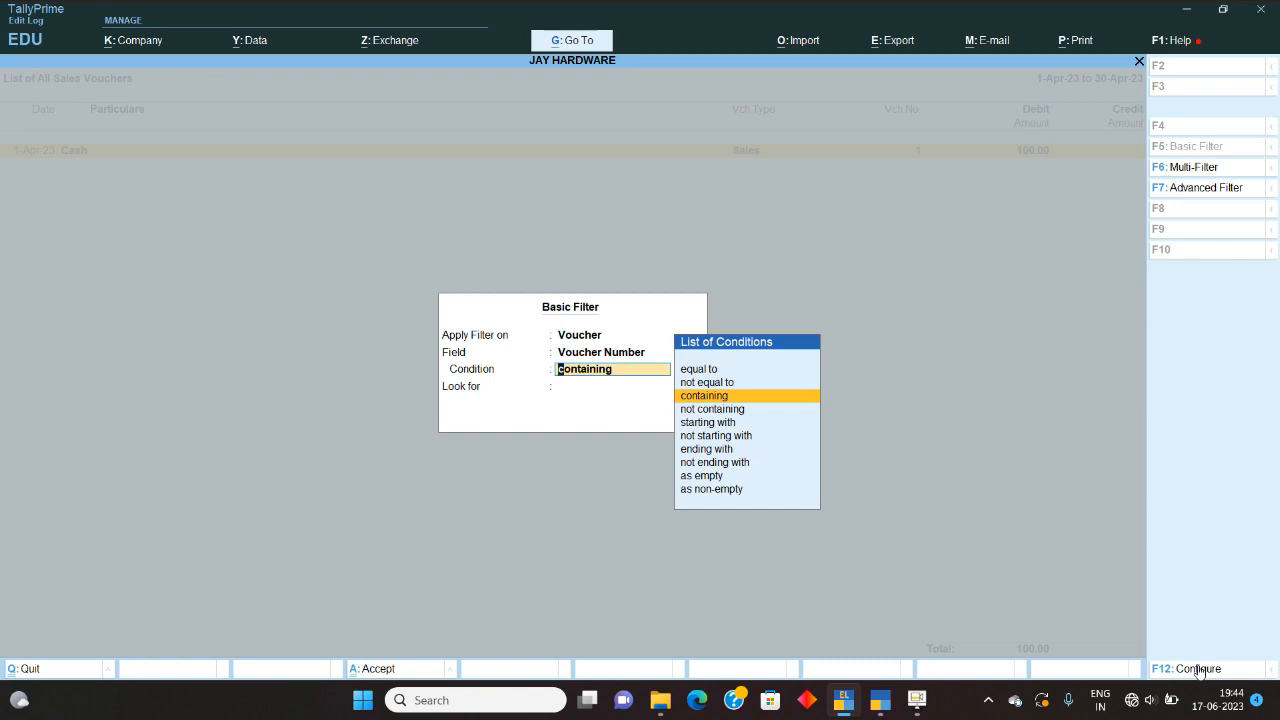
key(BackSpace)
key(Escape)
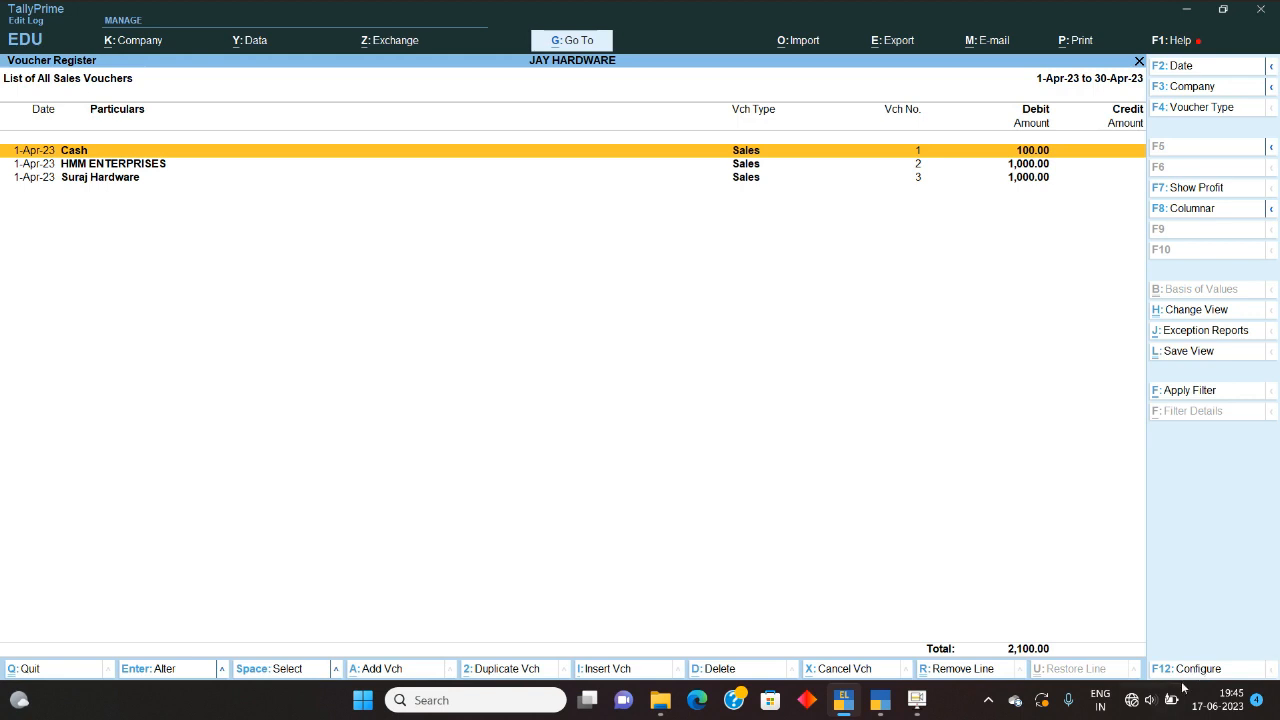
- Open the Multi-Filter for the sales vouchers and choose Party GSTIN as the field to filter on
click(1195, 391)
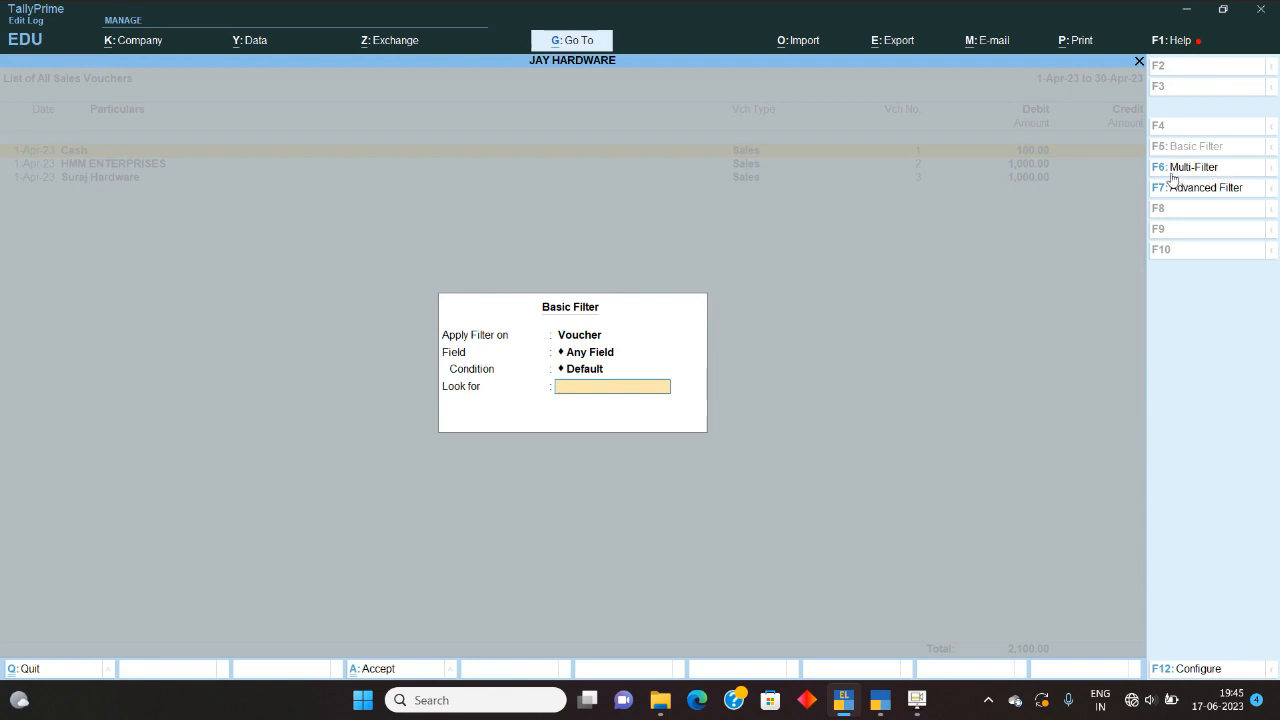
click(1209, 170)
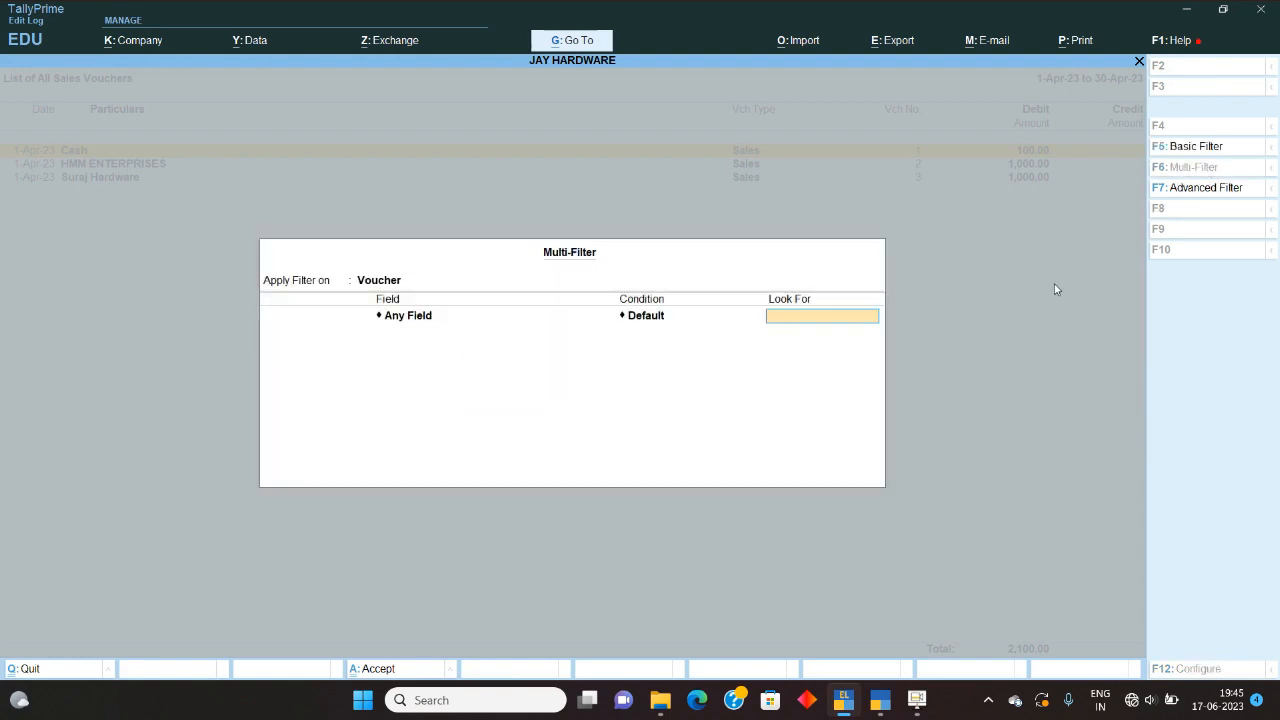
key(BackSpace)
text(Gs)
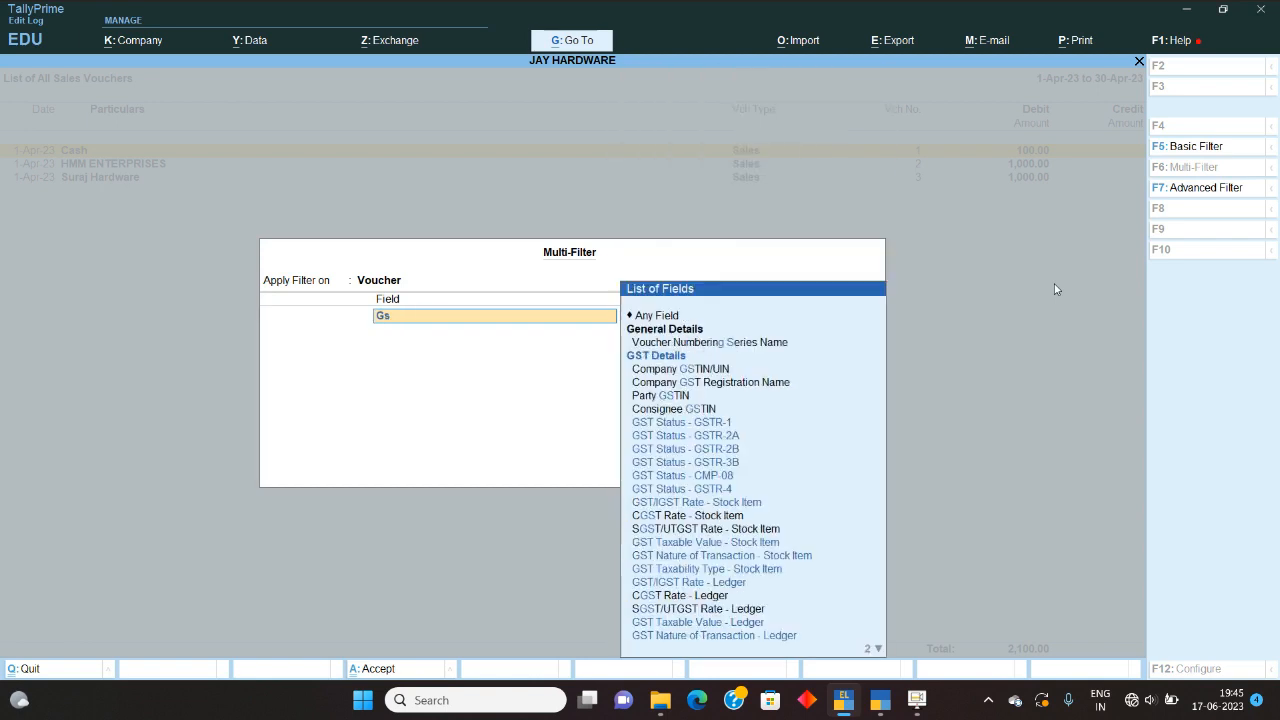
text(tin)
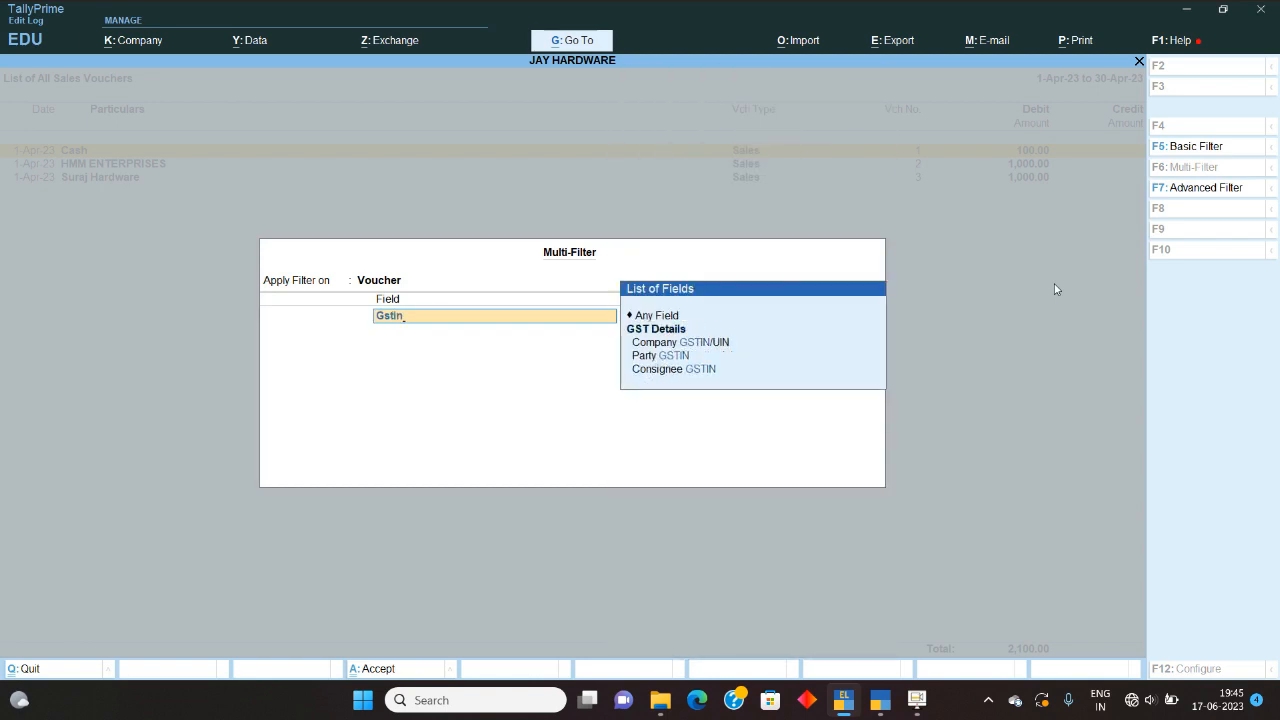
key(Down)
key(Down)
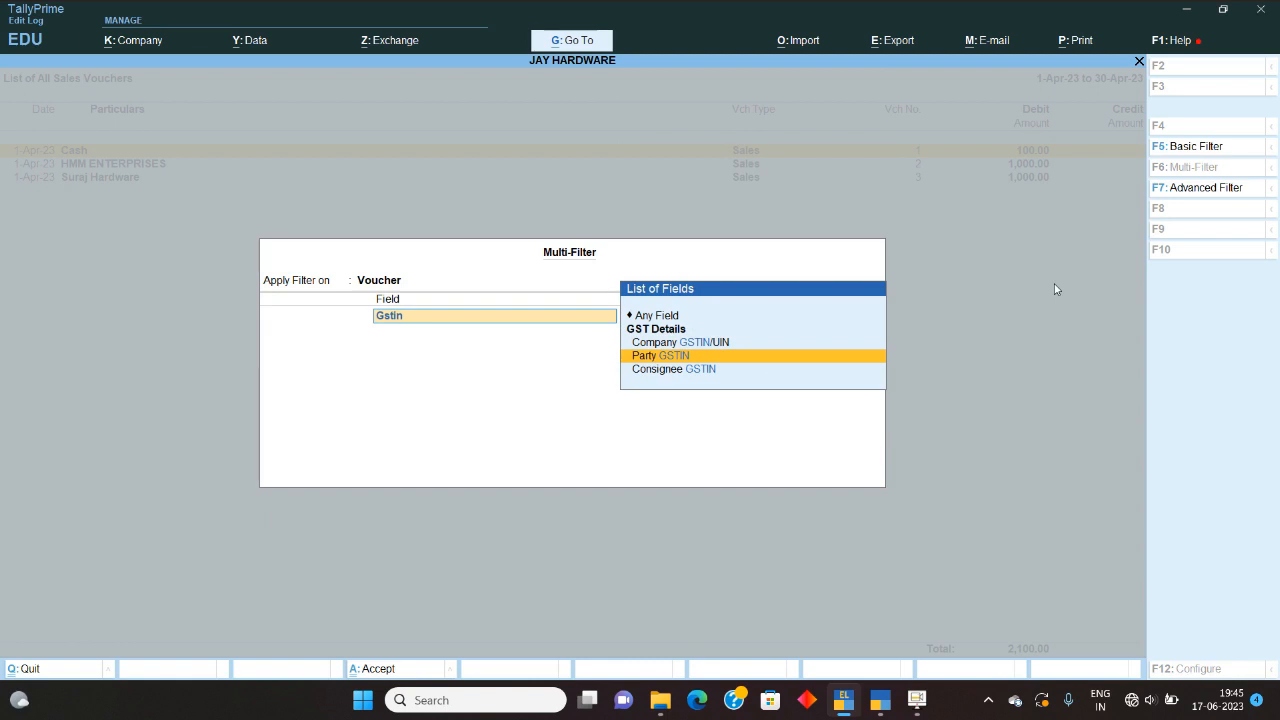
key(Down)
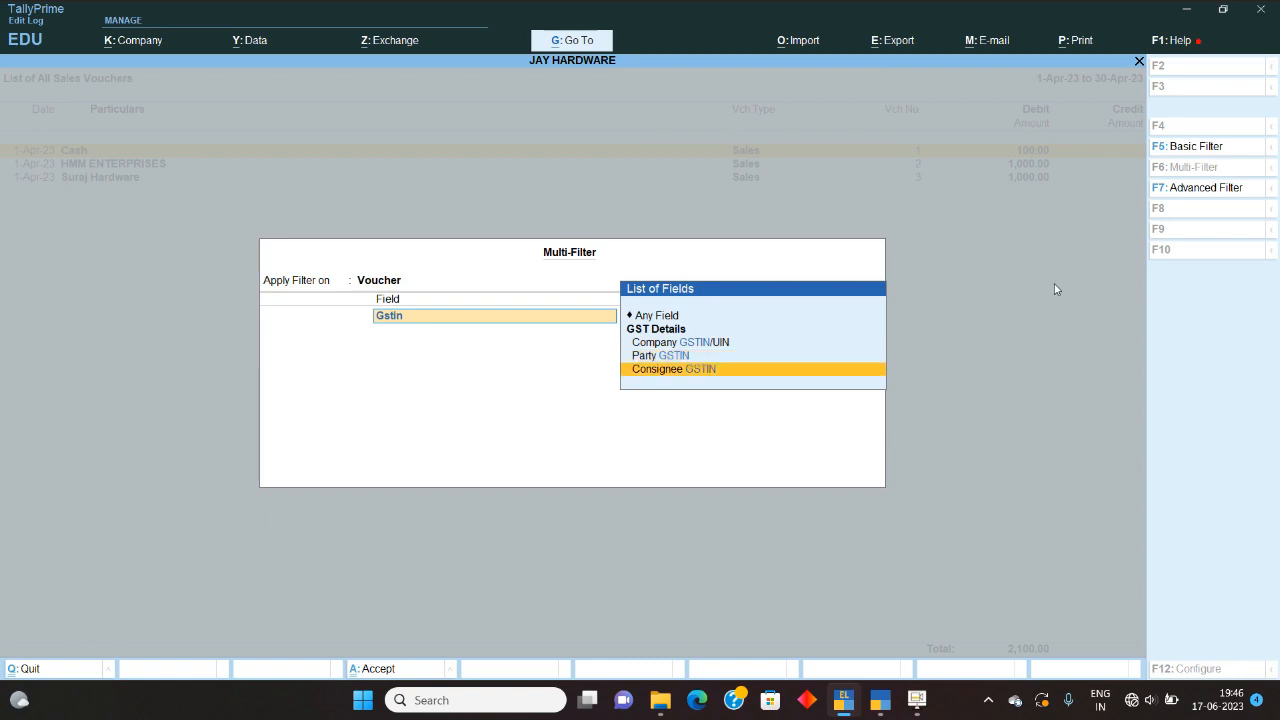
key(Up)
key(Return)
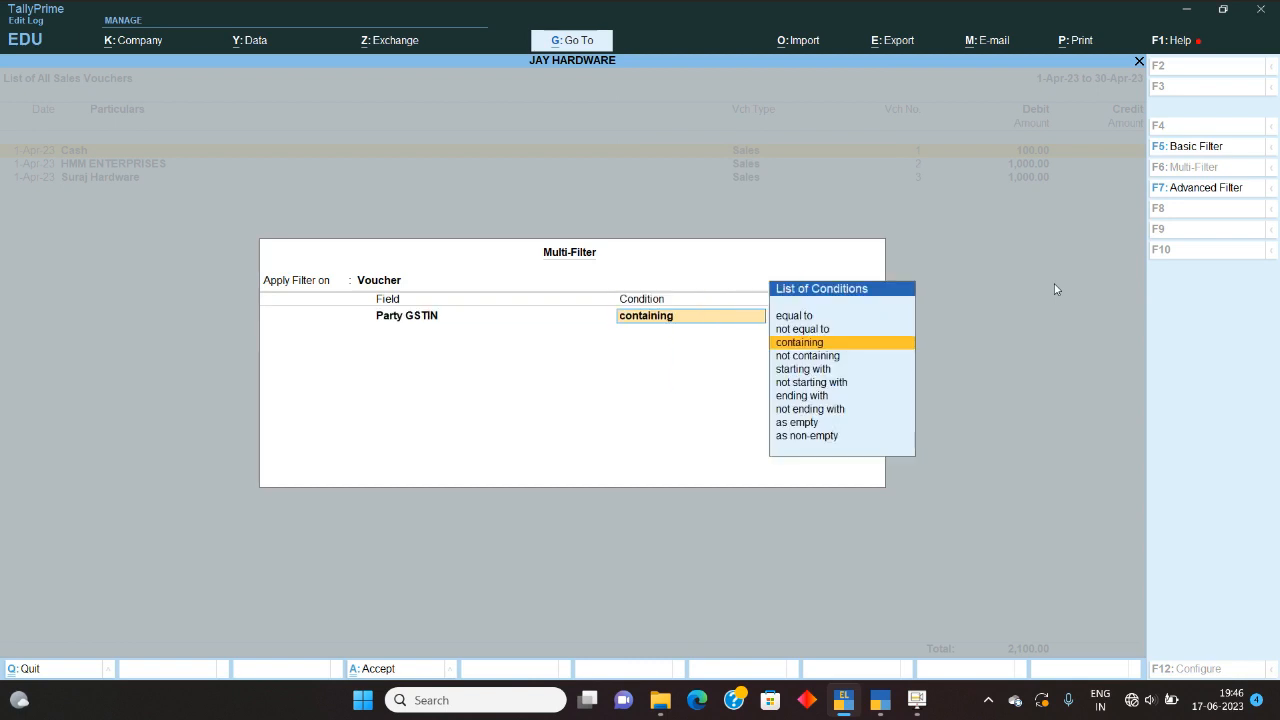
- Set the Party GSTIN condition to "containing" with the value 10, end the condition list and apply the filter
key(Return)
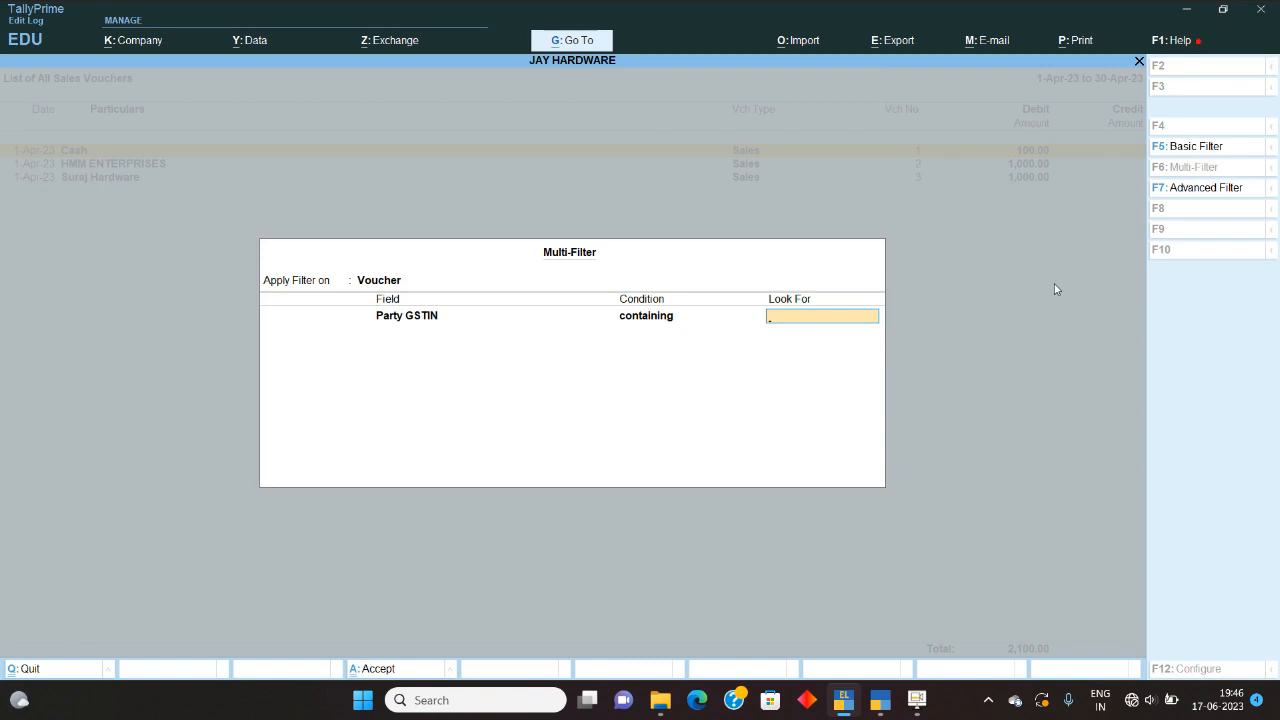
text(10)
key(Return)
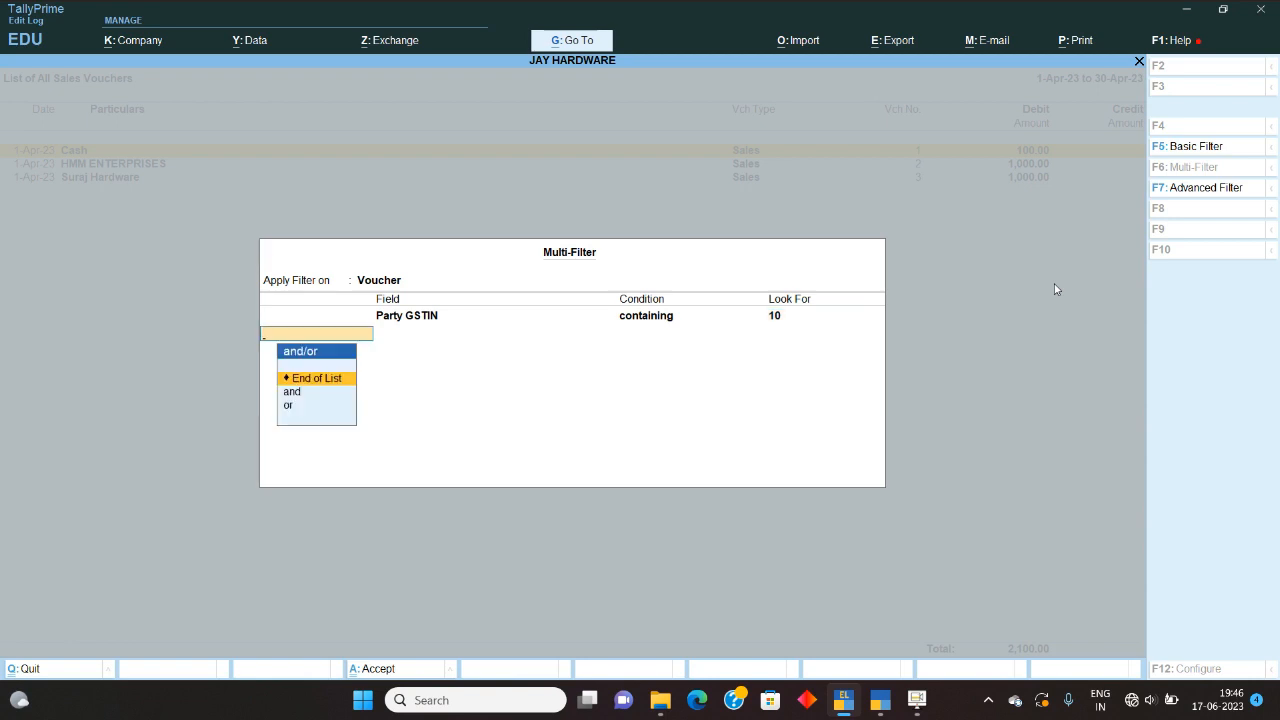
key(Return)
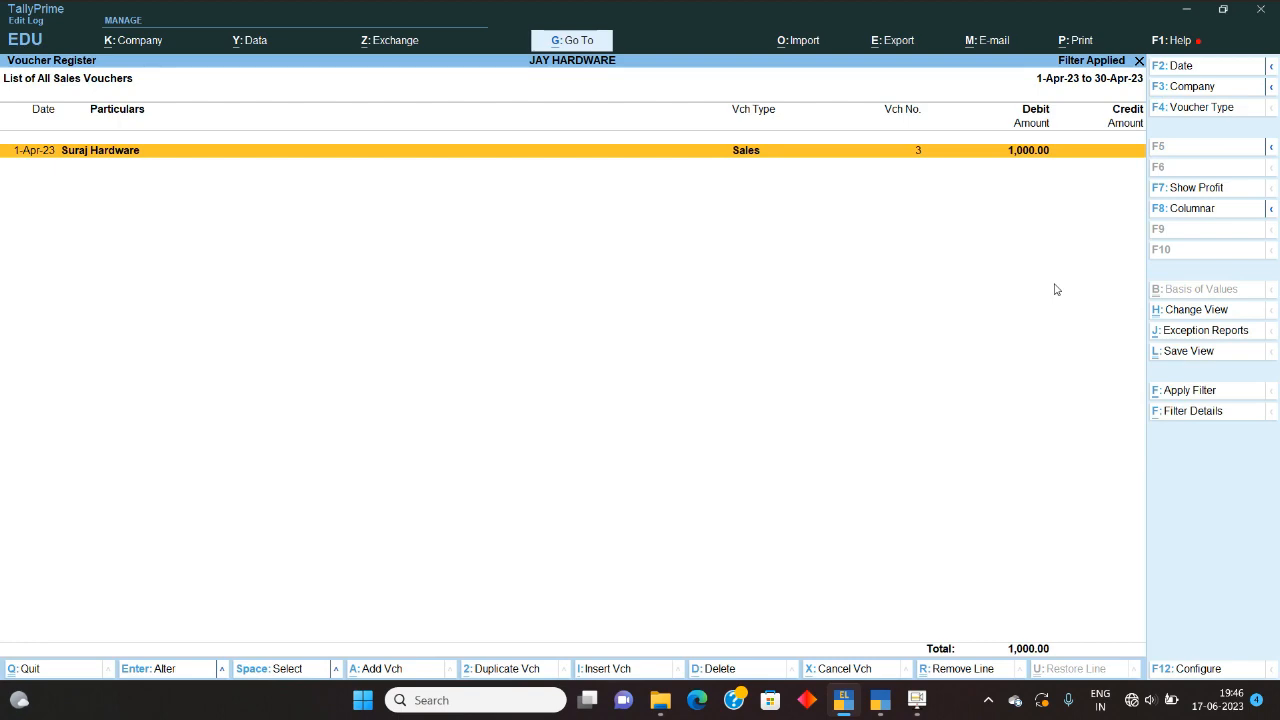
- Open the filtered Suraj Hardware sales voucher and drill down into its party ledger
key(Return)
key(Return)
key(Return)
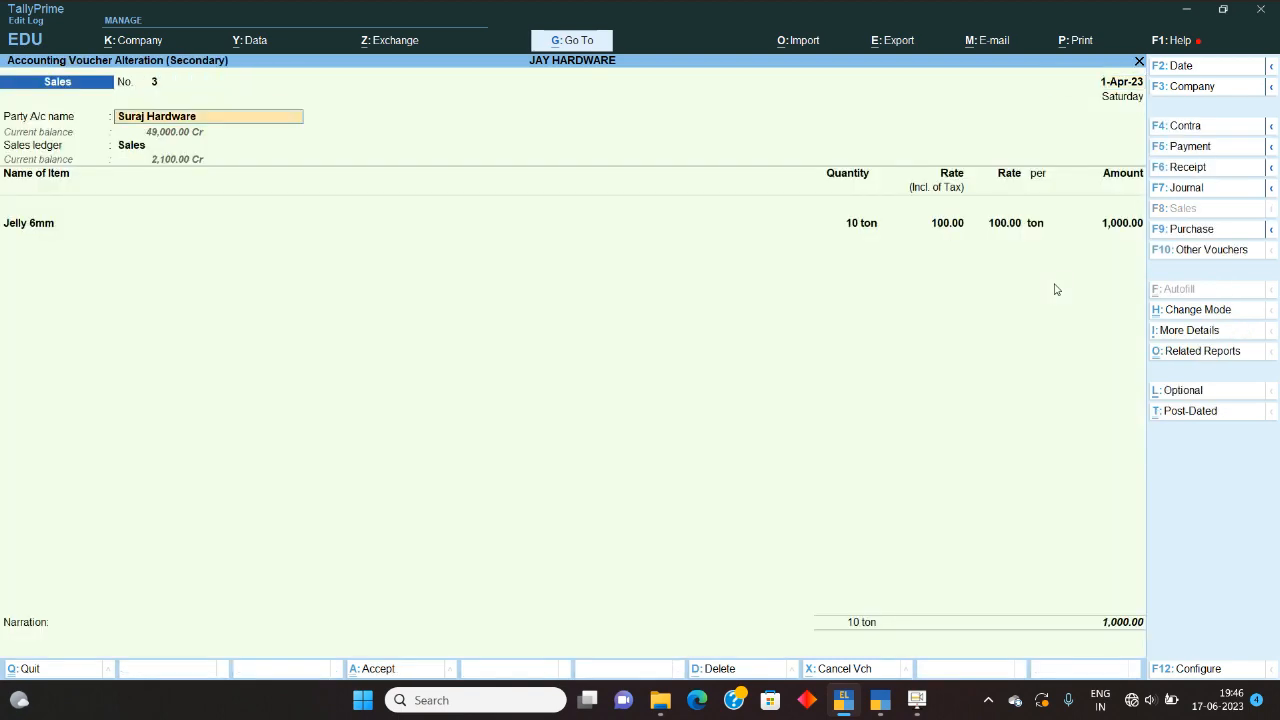
key(Return)
key(Escape)
key(ctrl+Return)
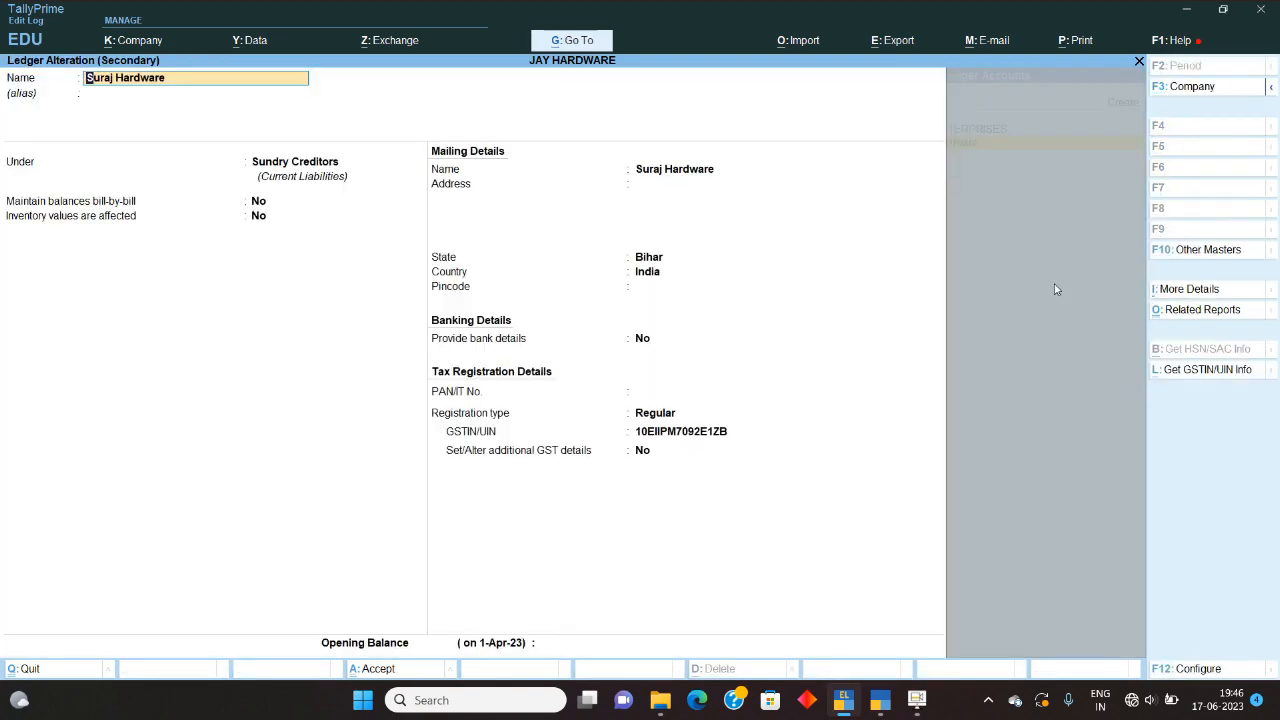
- Advance through the Suraj Hardware ledger to its GSTIN/UIN field to check the leading state code
key(Return)
key(Return)
key(Return)
key(Return)
key(Return)
key(Return)
key(Return)
key(Return)
key(Return)
key(Return)
key(Return)
key(Return)
key(Return)
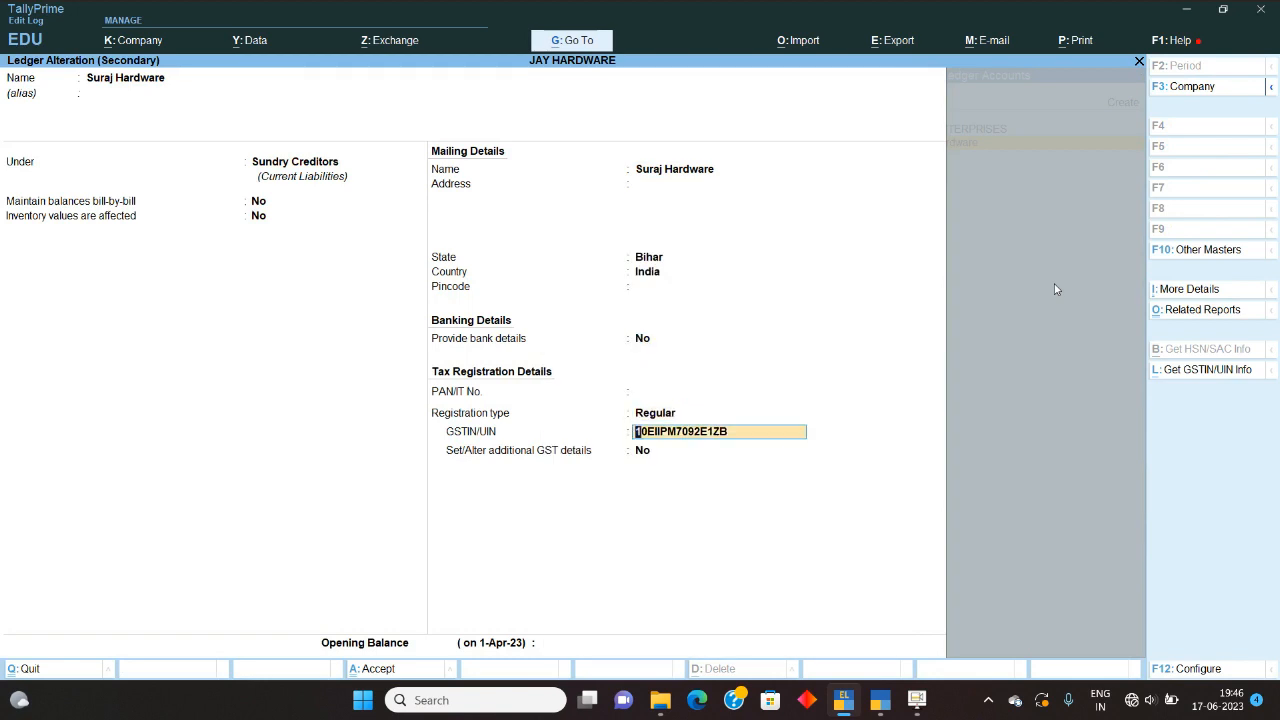
- Quit the Suraj Hardware ledger and sales voucher without changes, returning to the filtered register
key(Escape)
key(Return)
key(Escape)
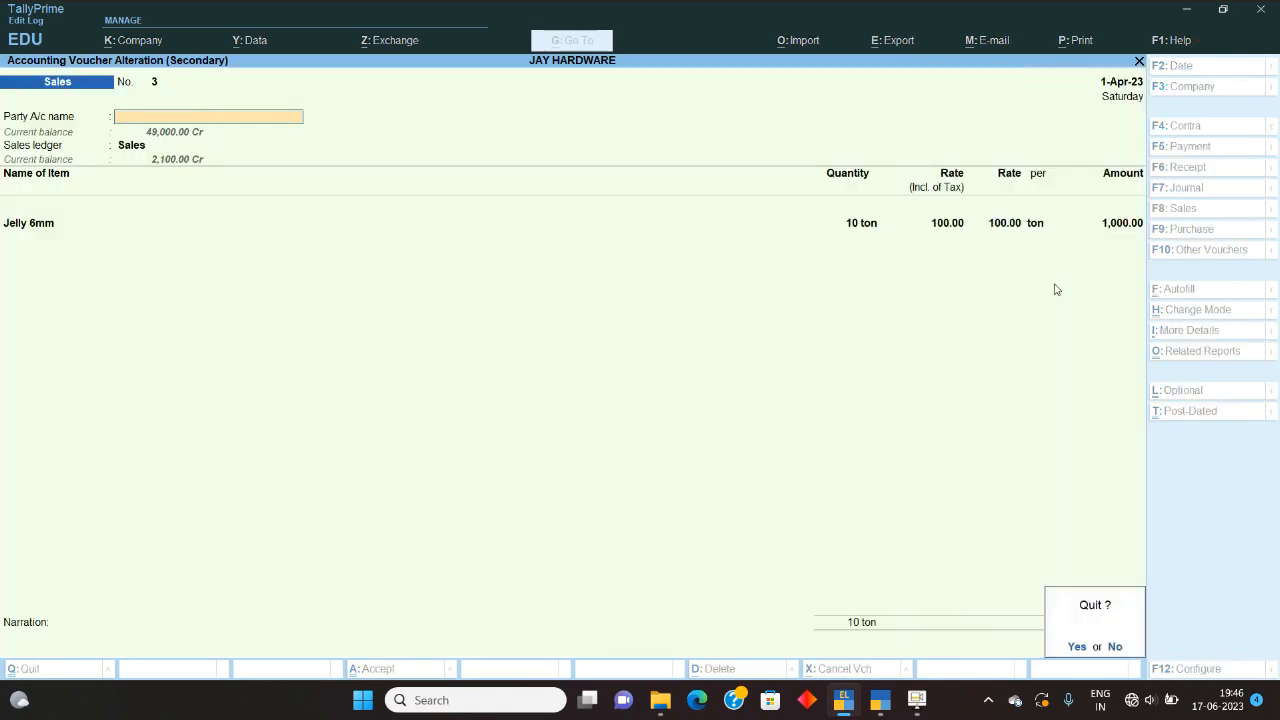
key(Return)
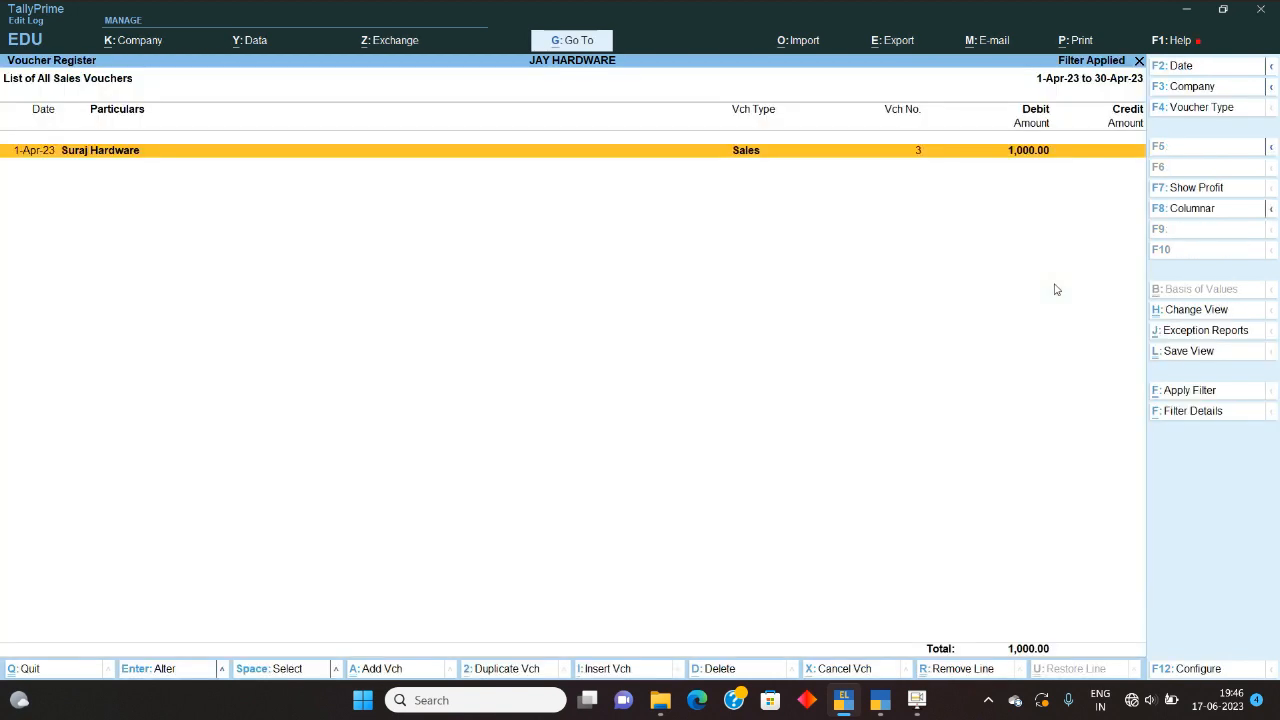
- Change the Multi-Filter's Party GSTIN search value to 07 and apply it to the sales vouchers
click(1192, 391)
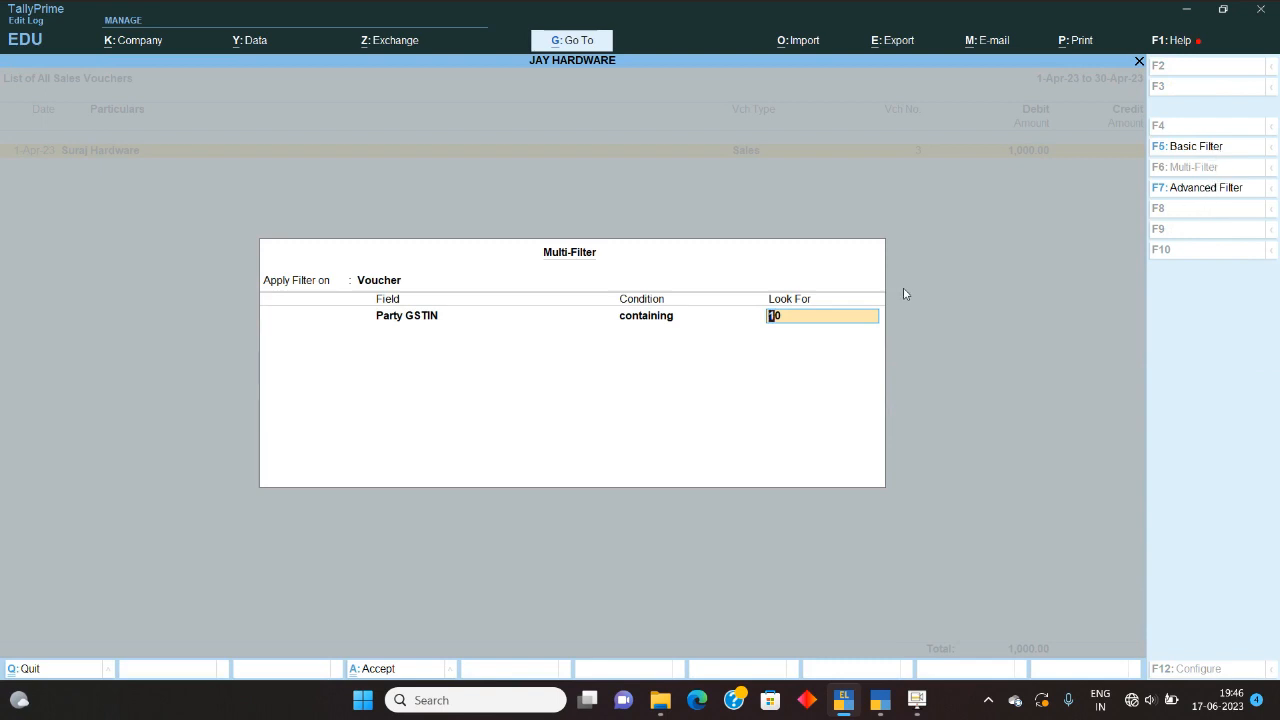
text(07)
key(Return)
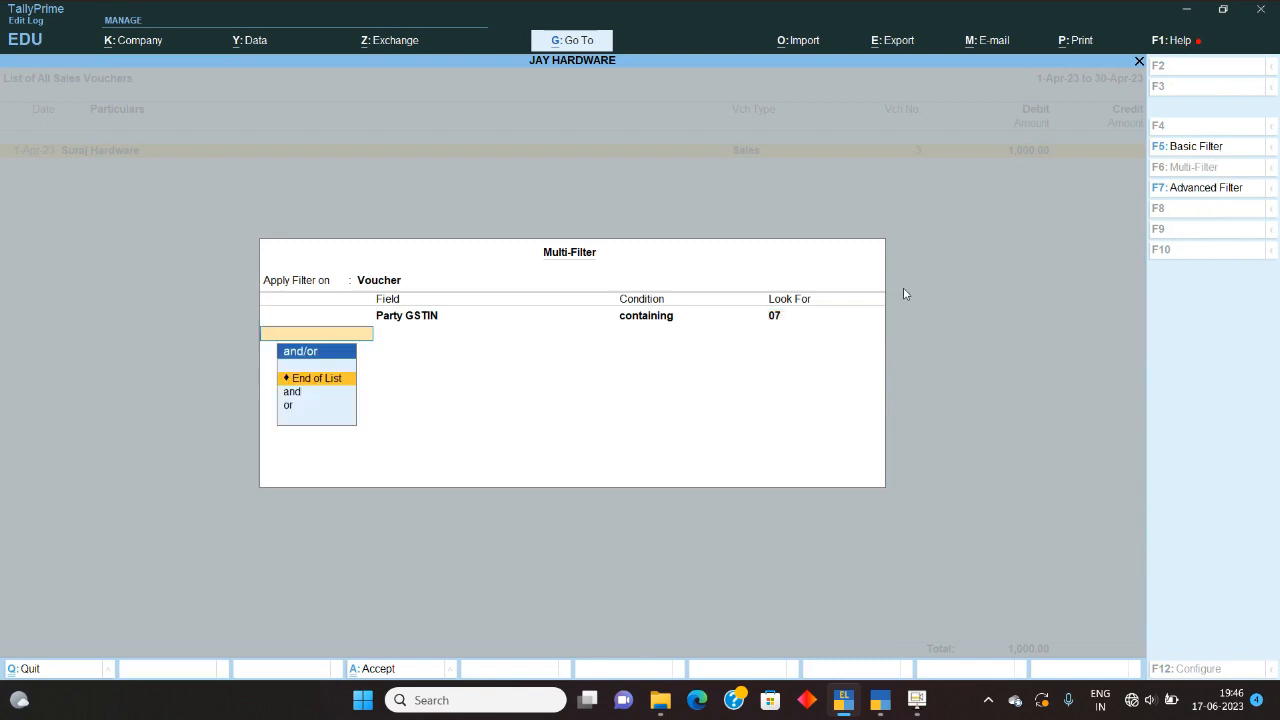
key(Return)
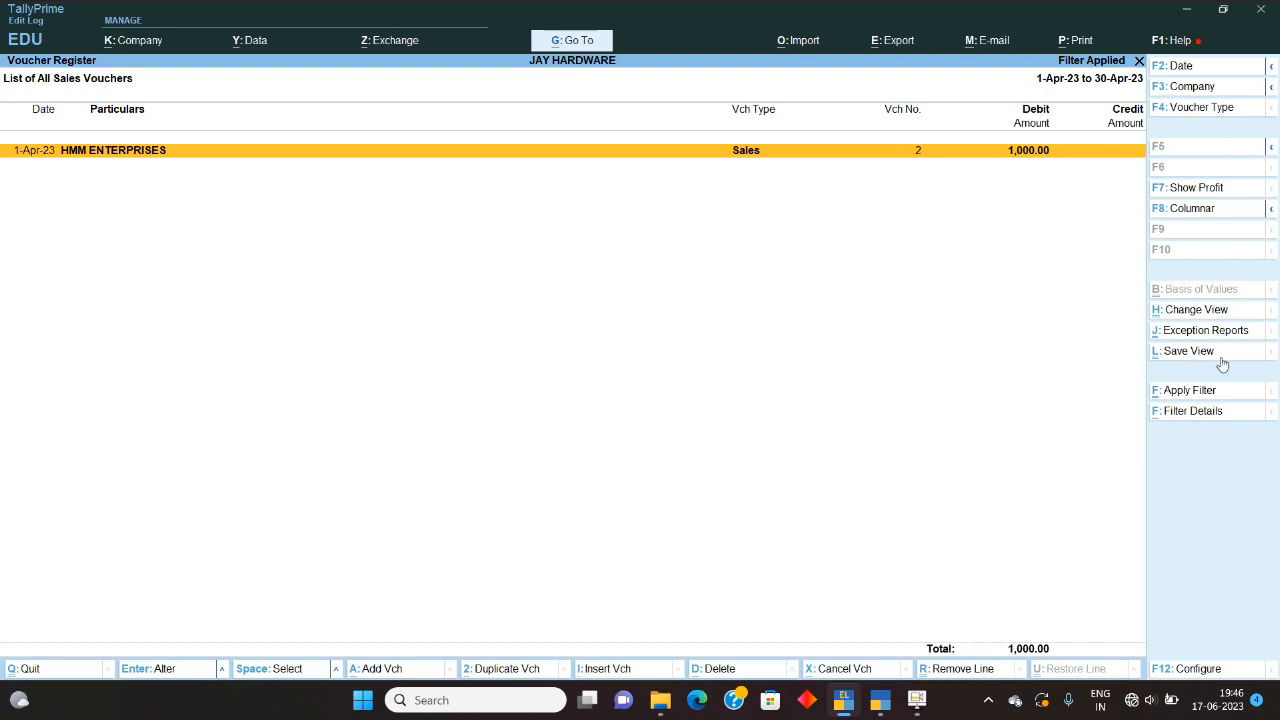
- Change the Multi-Filter's Party GSTIN condition to "as empty" and apply it to the sales vouchers
click(1213, 392)
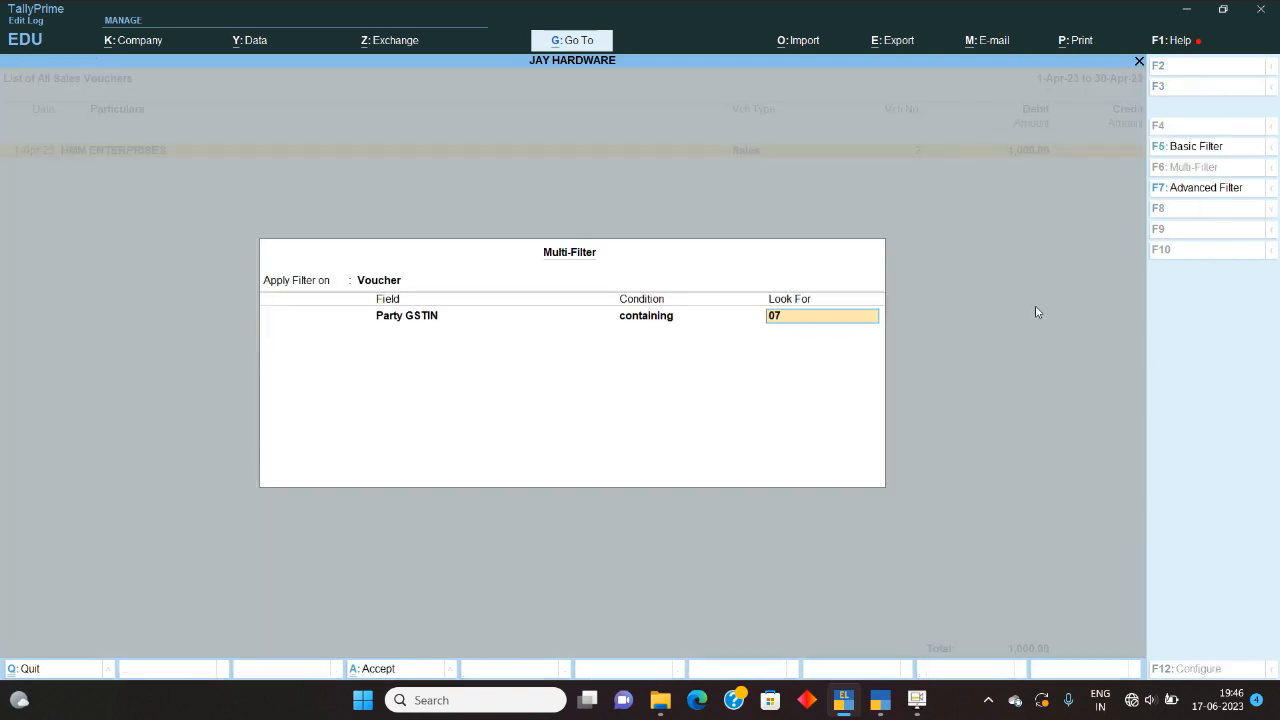
key(shift+Tab)
key(shift+Tab)
key(Return)
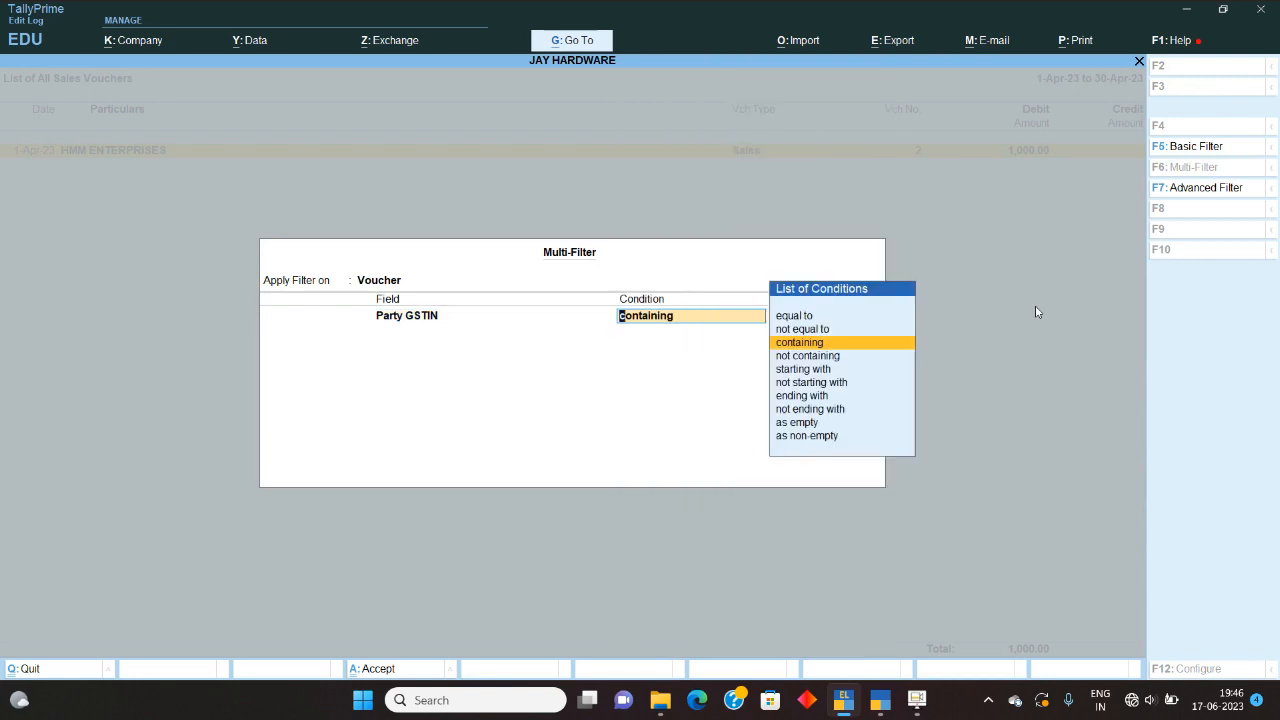
key(Down)
key(Down)
key(Down)
key(Down)
key(Down)
key(Down)
key(Return)
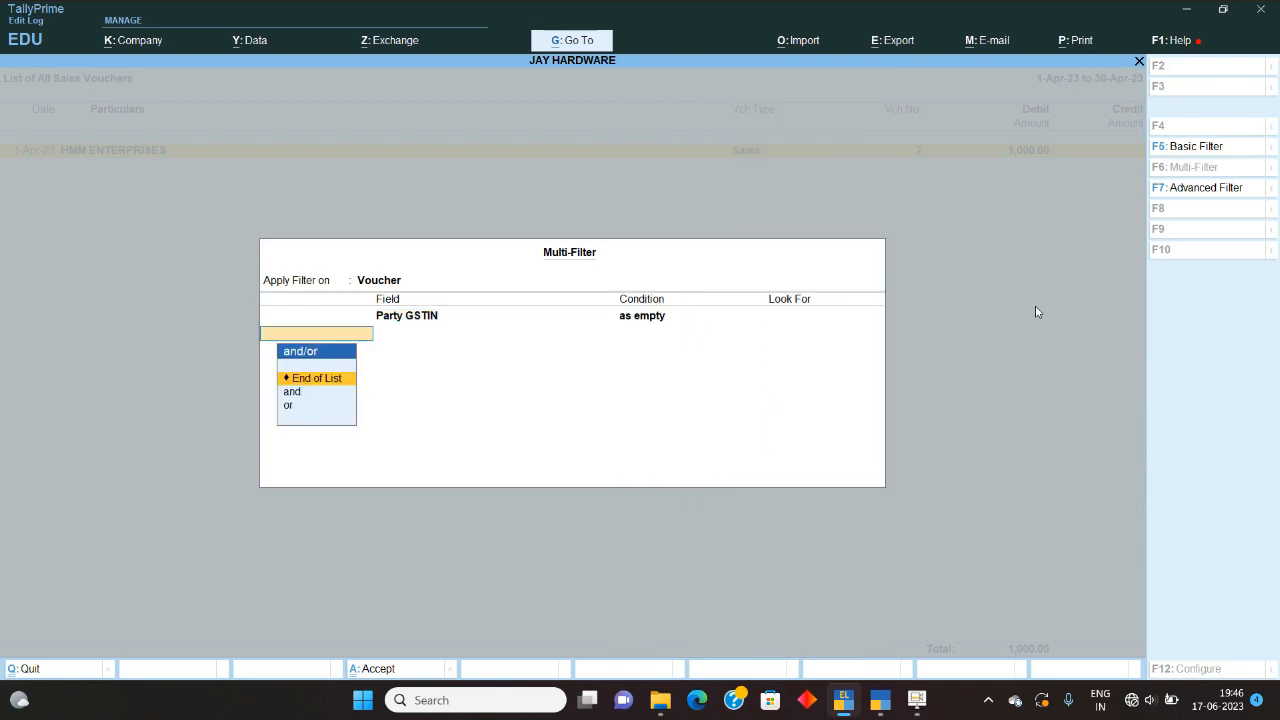
key(Return)
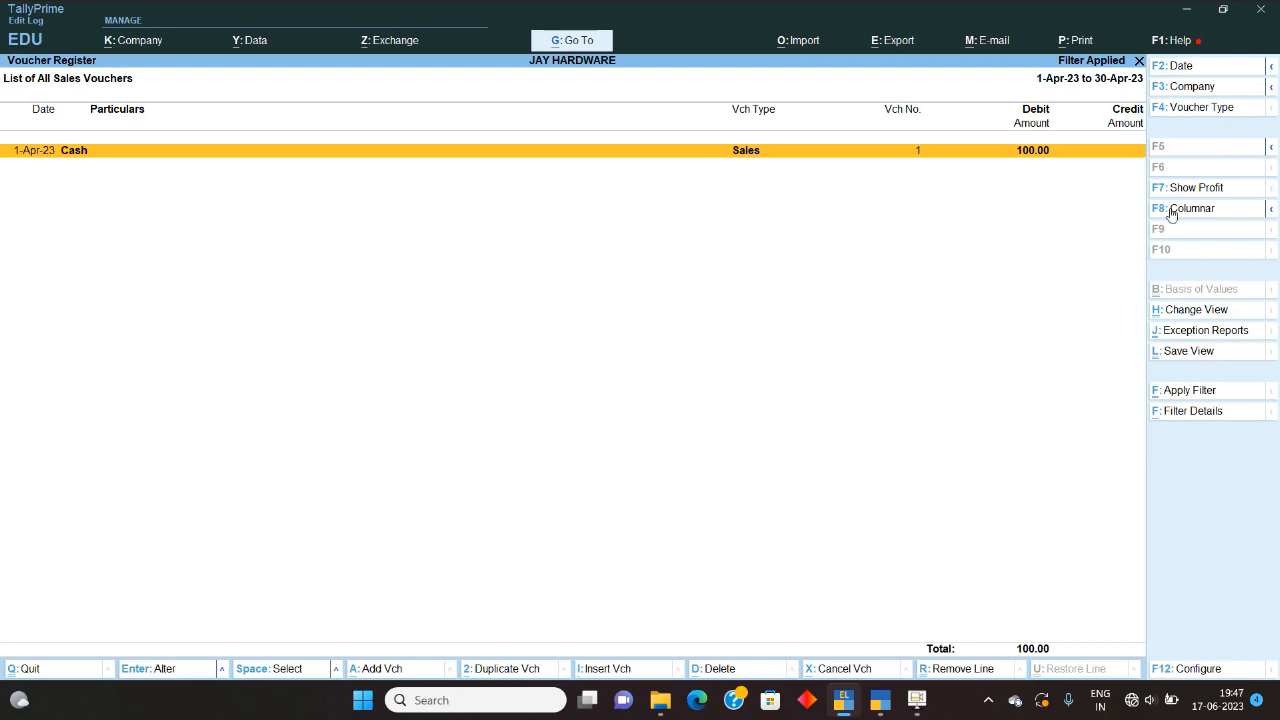
- Change the Multi-Filter to Party State with the condition "containing" and the value Bihar, and apply it
click(1197, 392)
key(Return)
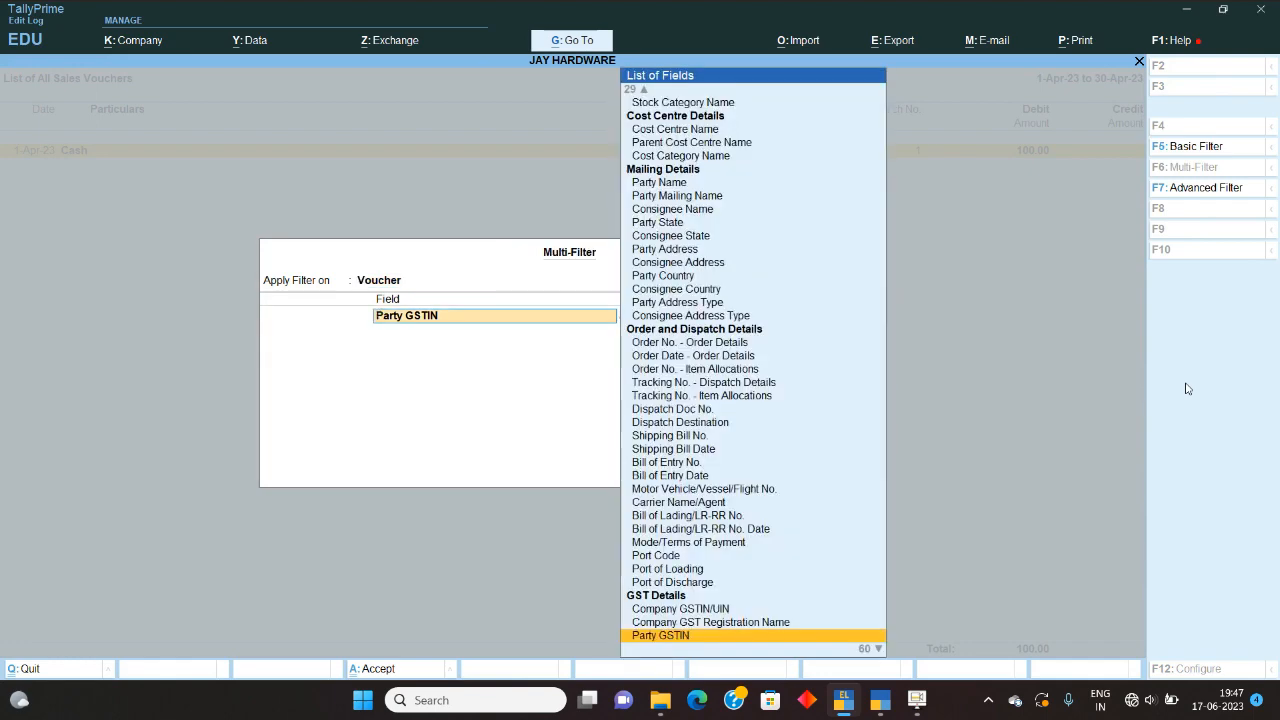
text(Sta)
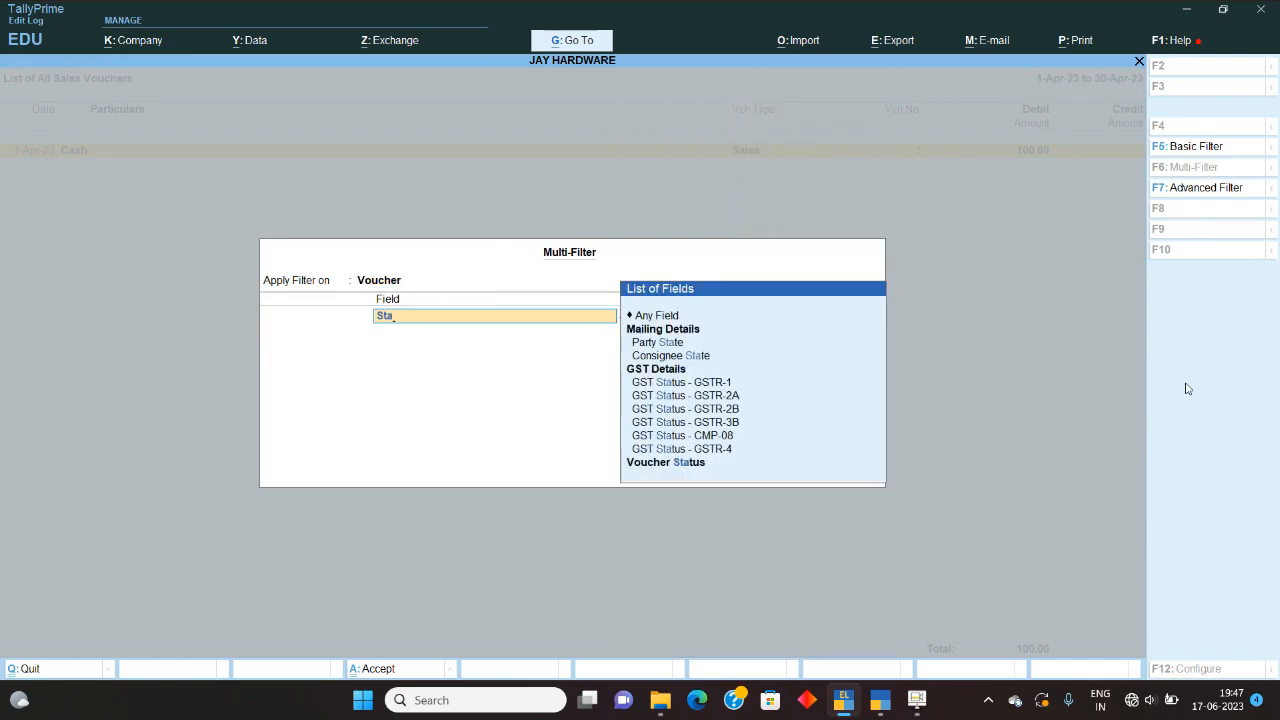
key(Down)
key(Return)
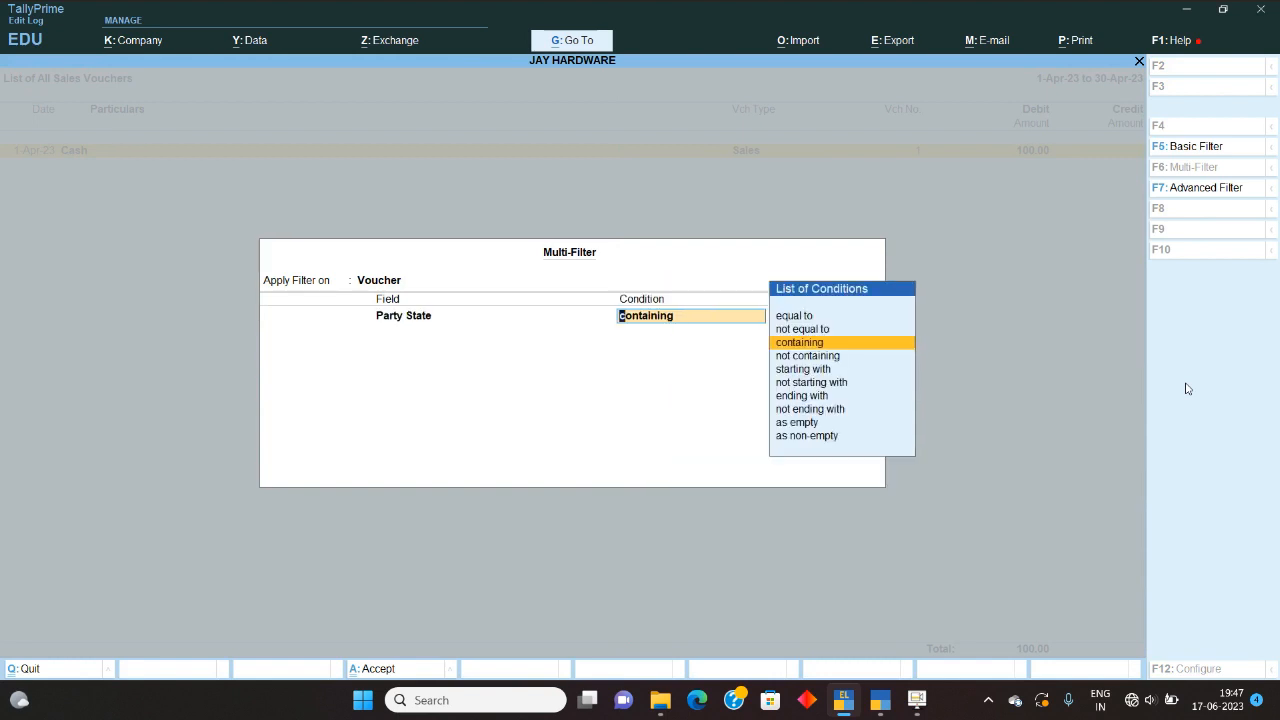
key(Return)
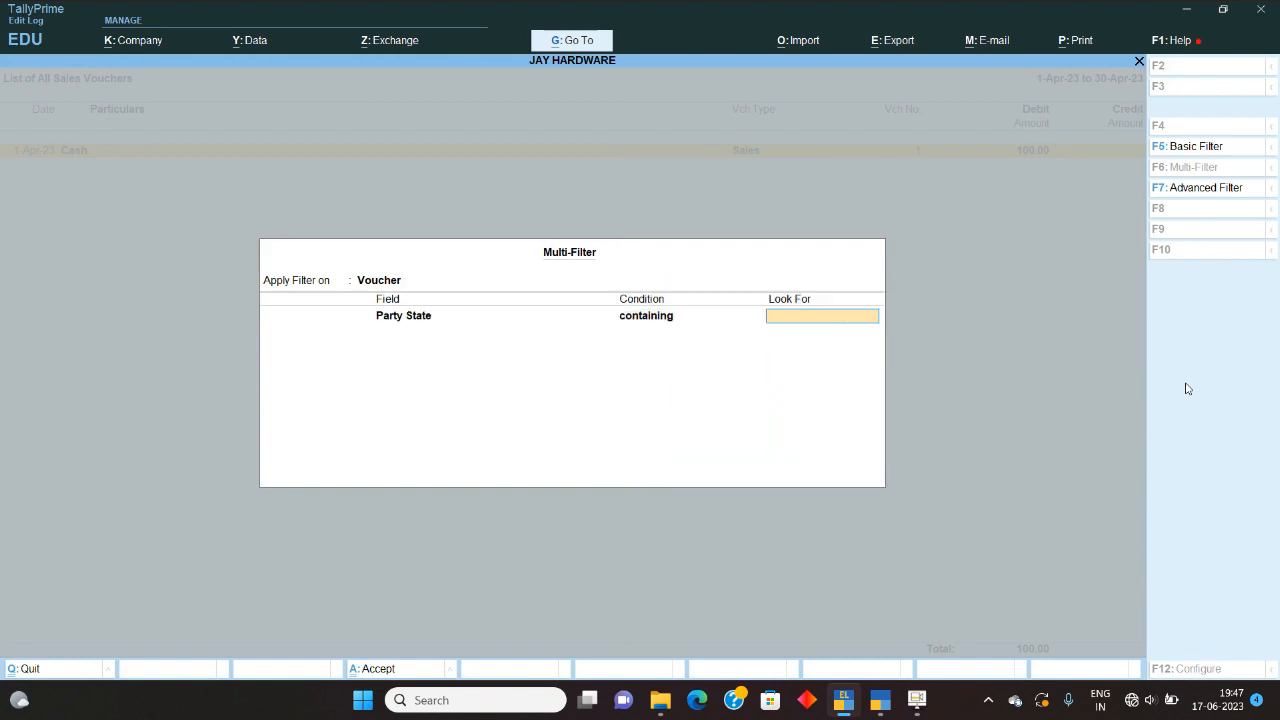
text(Bihar)
key(Return)
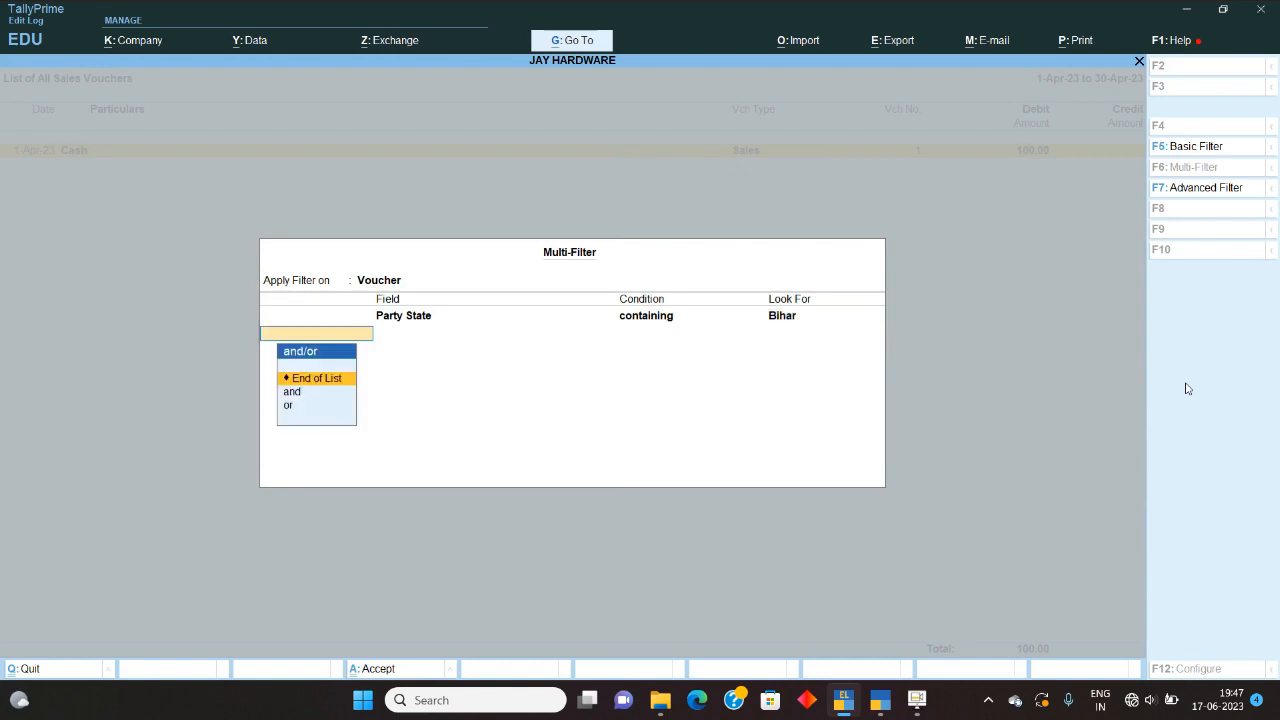
key(Return)
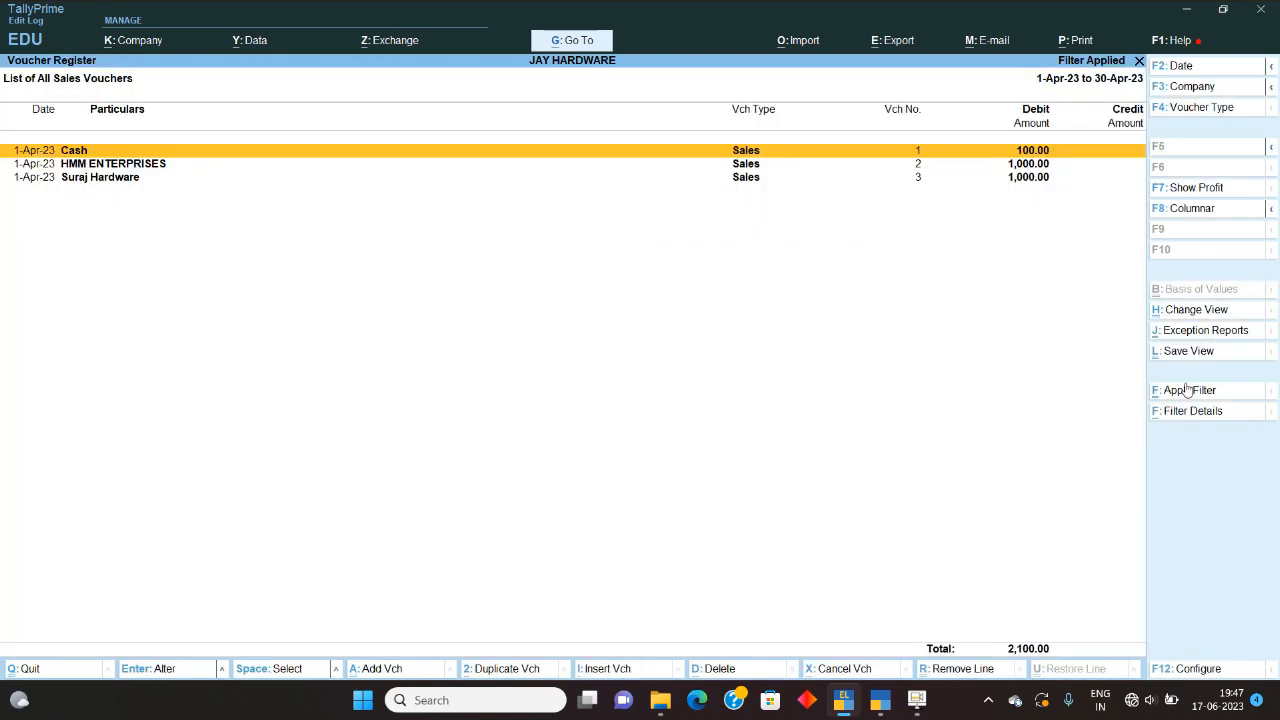
- Open the HMM ENTERPRISES sales voucher from the filtered list to inspect it, and quit without changes
key(Down)
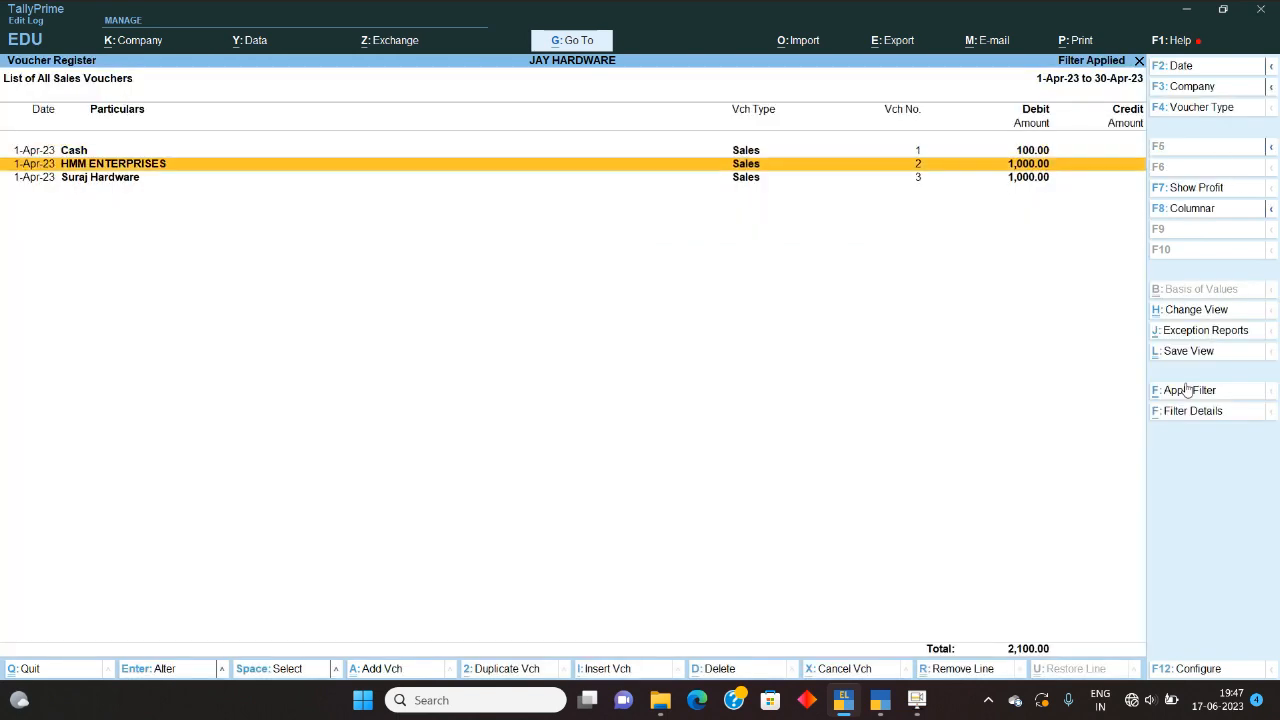
key(Up)
key(Down)
key(Up)
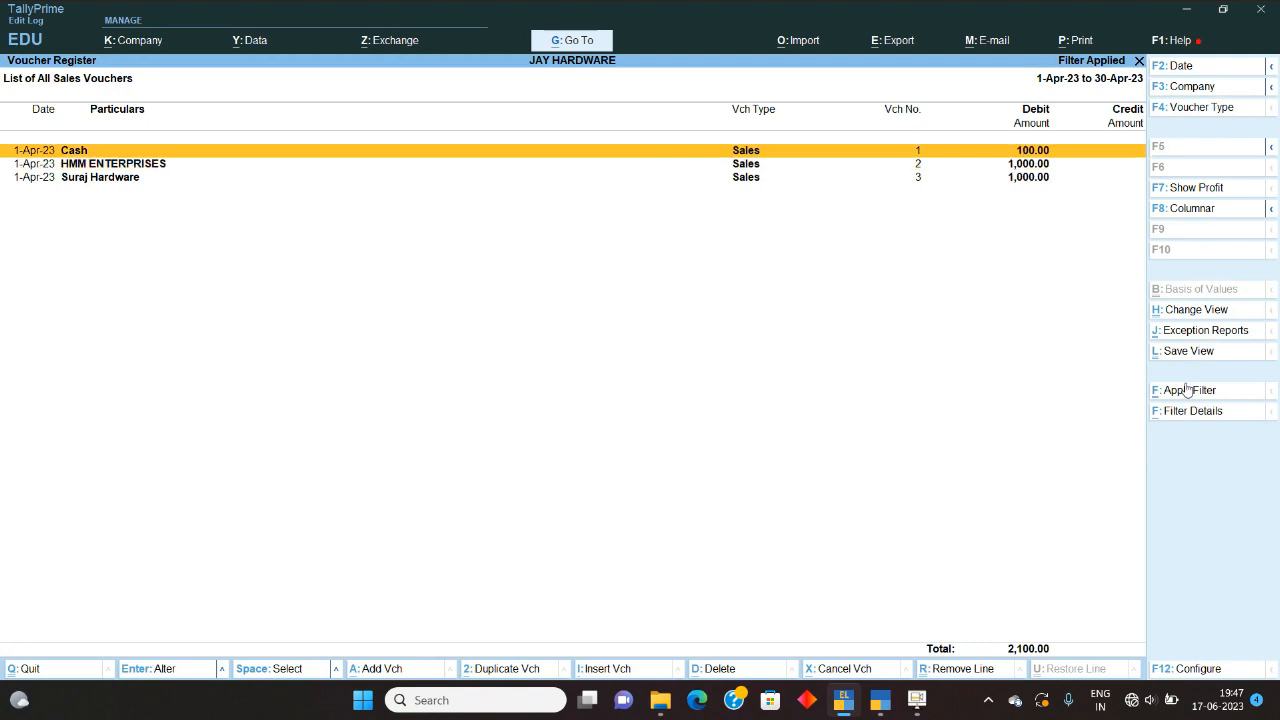
key(Down)
key(Return)
key(Escape)
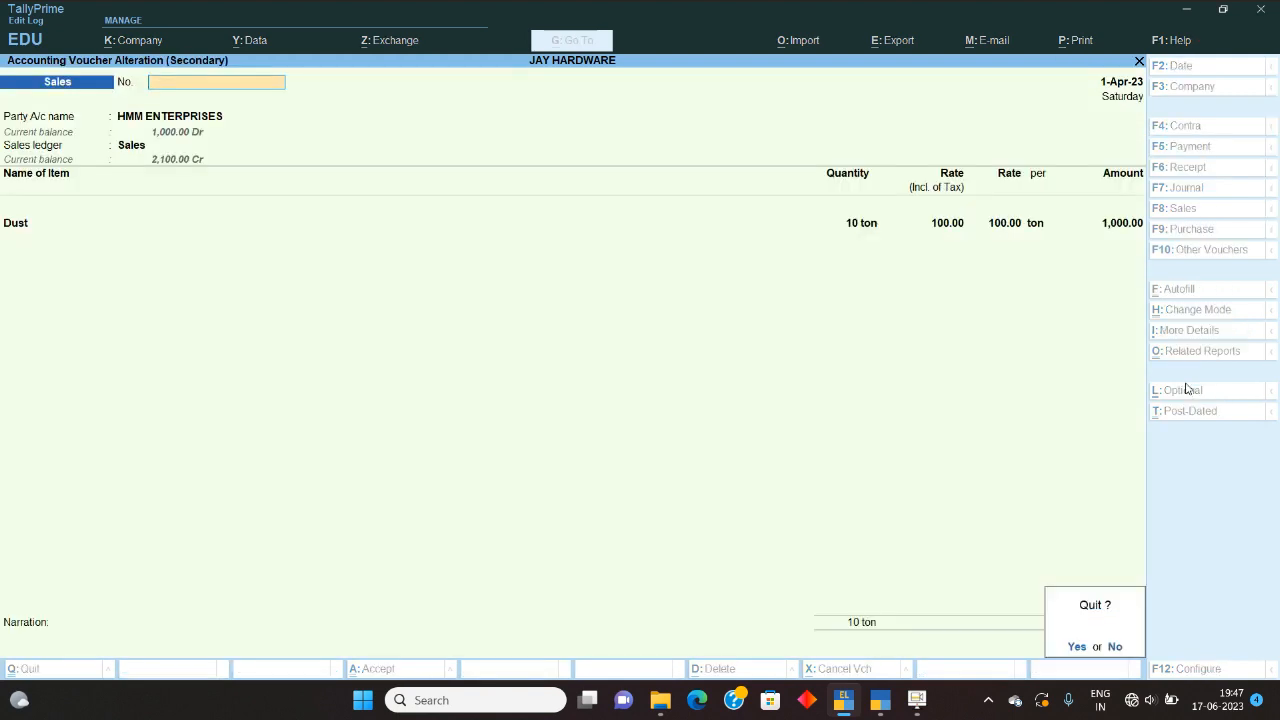
key(y)
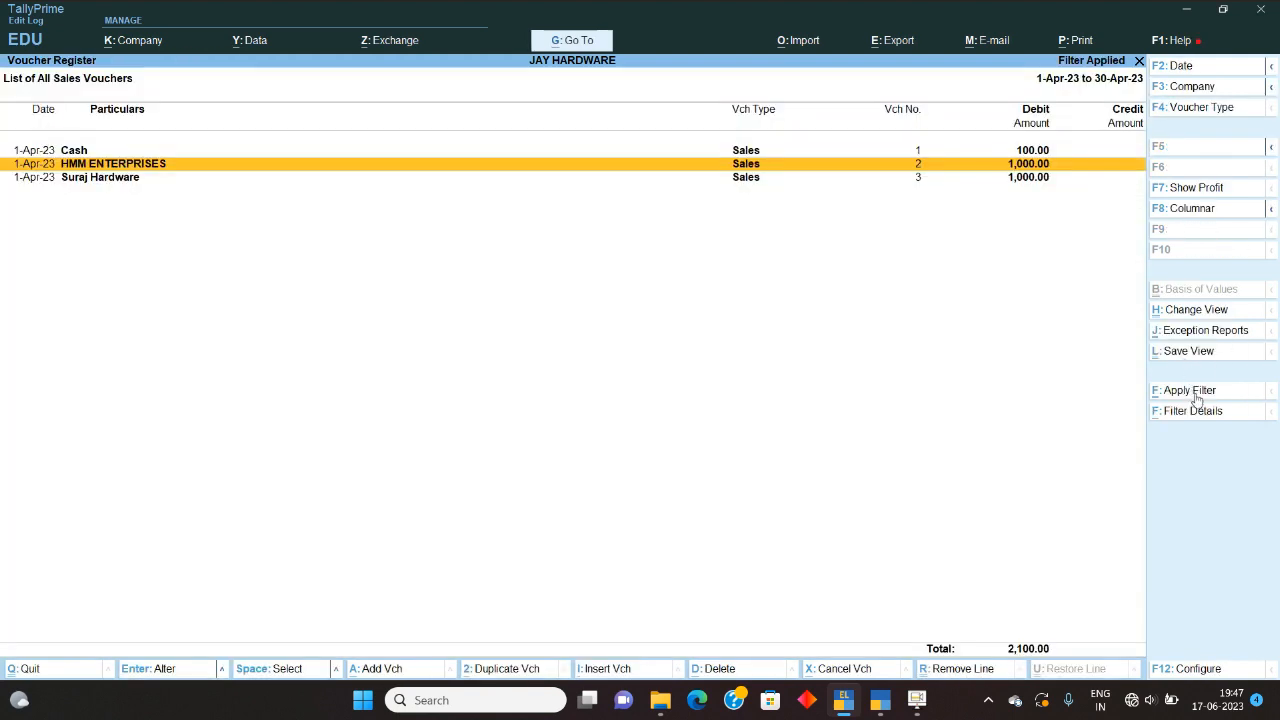
- Start a new Multi-Filter on the sales vouchers and choose Ledger Amount as its field
click(1190, 391)
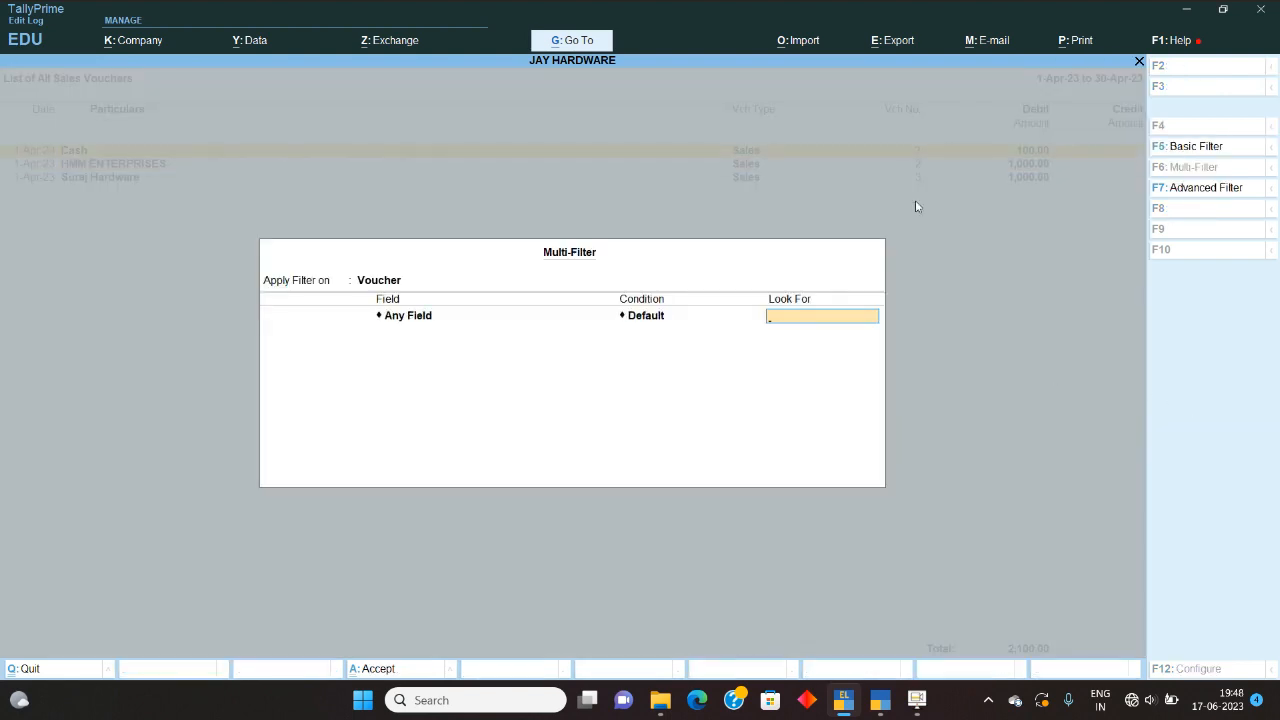
key(BackSpace)
key(BackSpace)
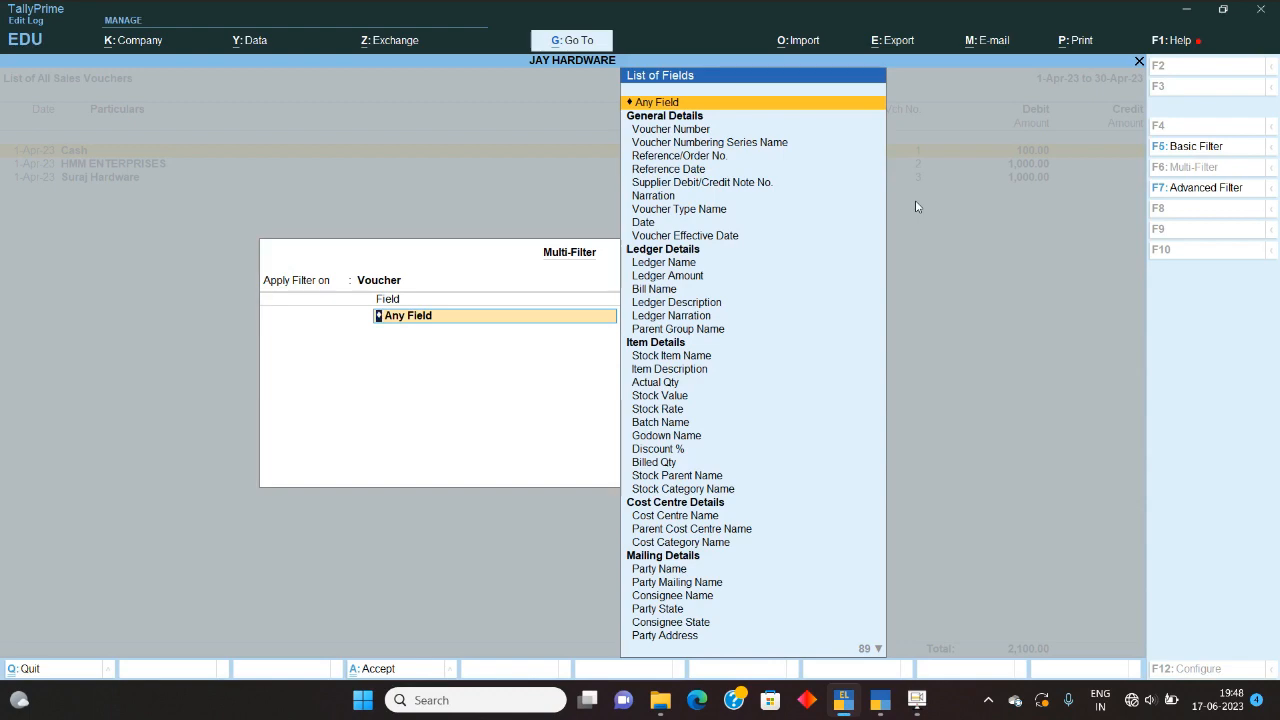
text(lde)
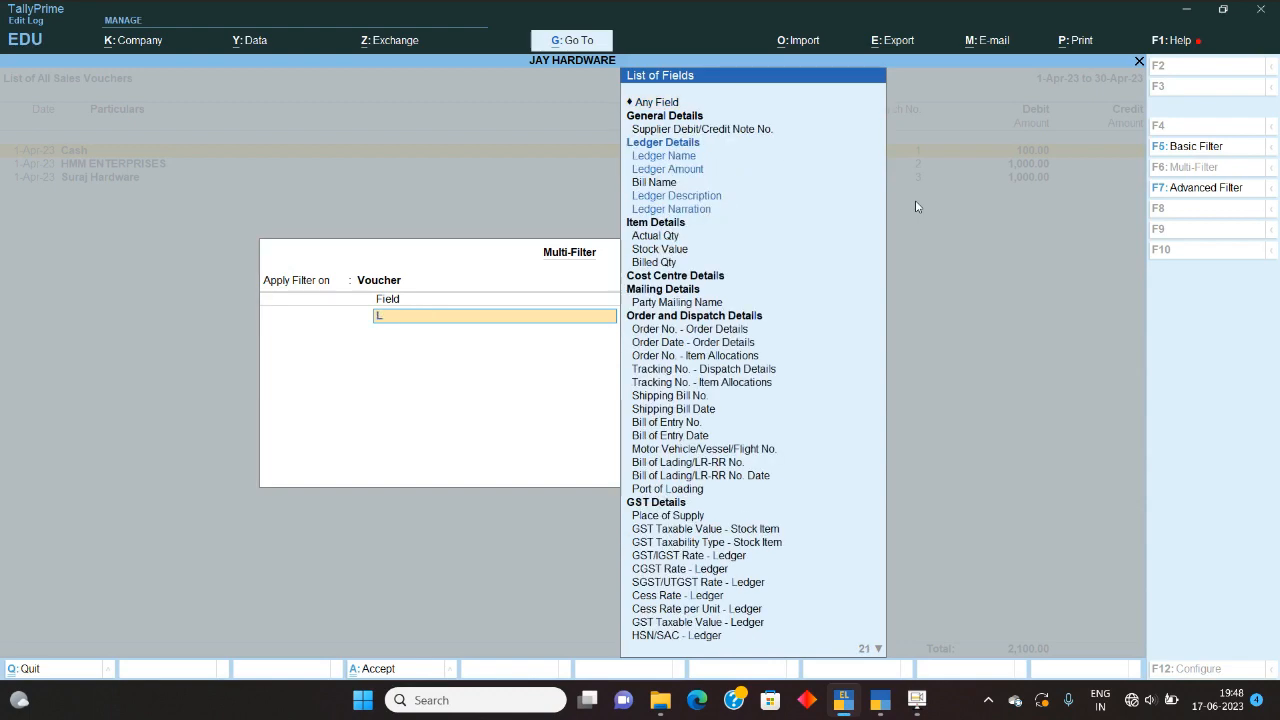
key(BackSpace)
key(BackSpace)
text(edge)
key(Down)
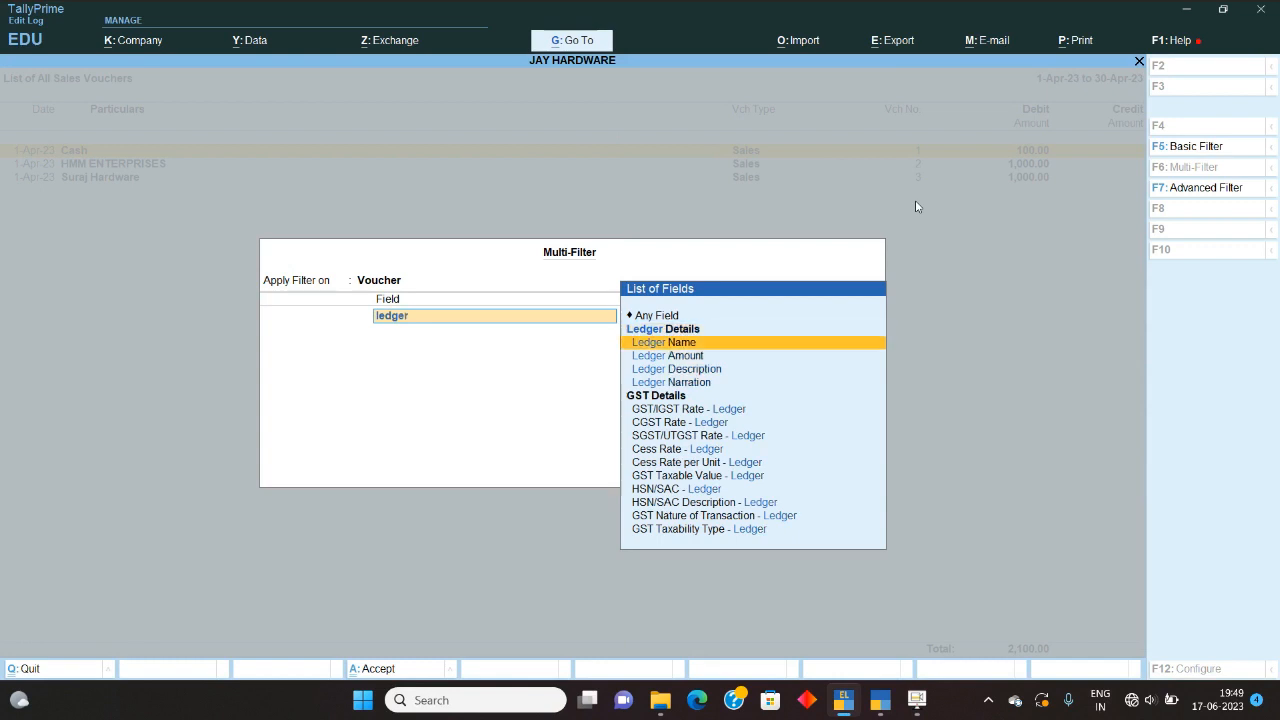
key(Down)
key(Return)
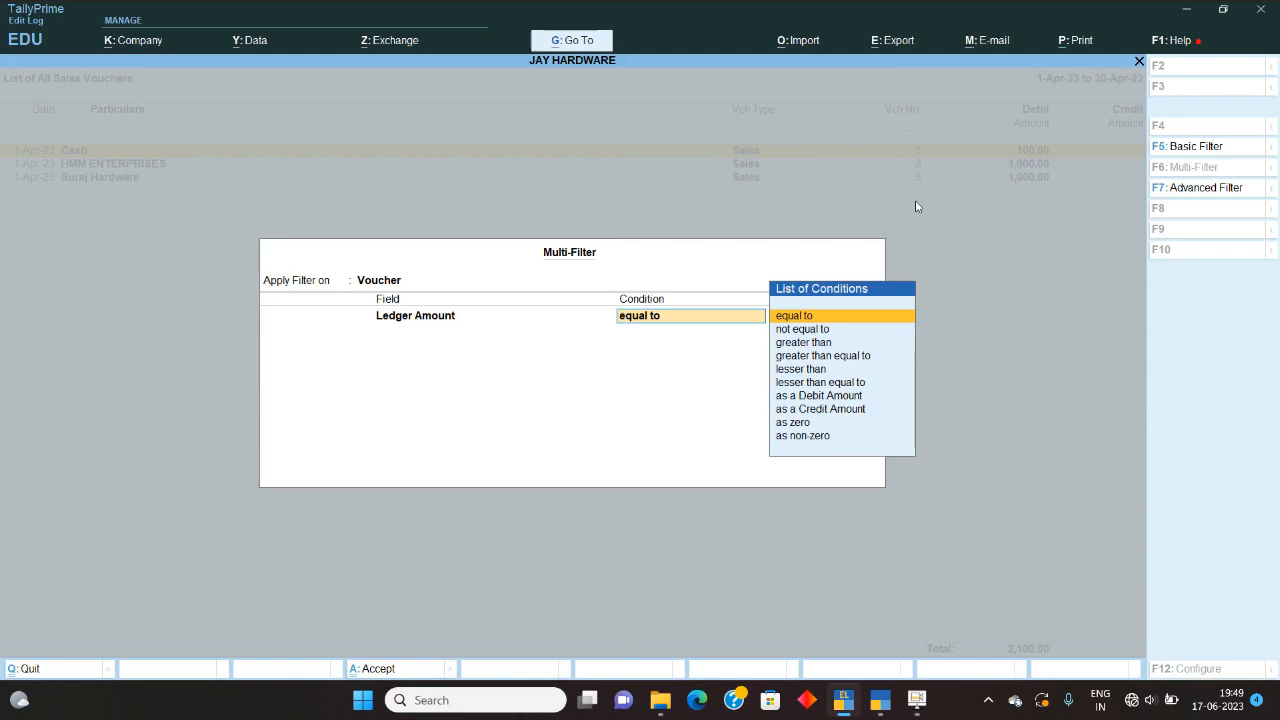
- Set the Ledger Amount condition to "equal to" with the value 100 and apply the filter
key(Return)
text(100)
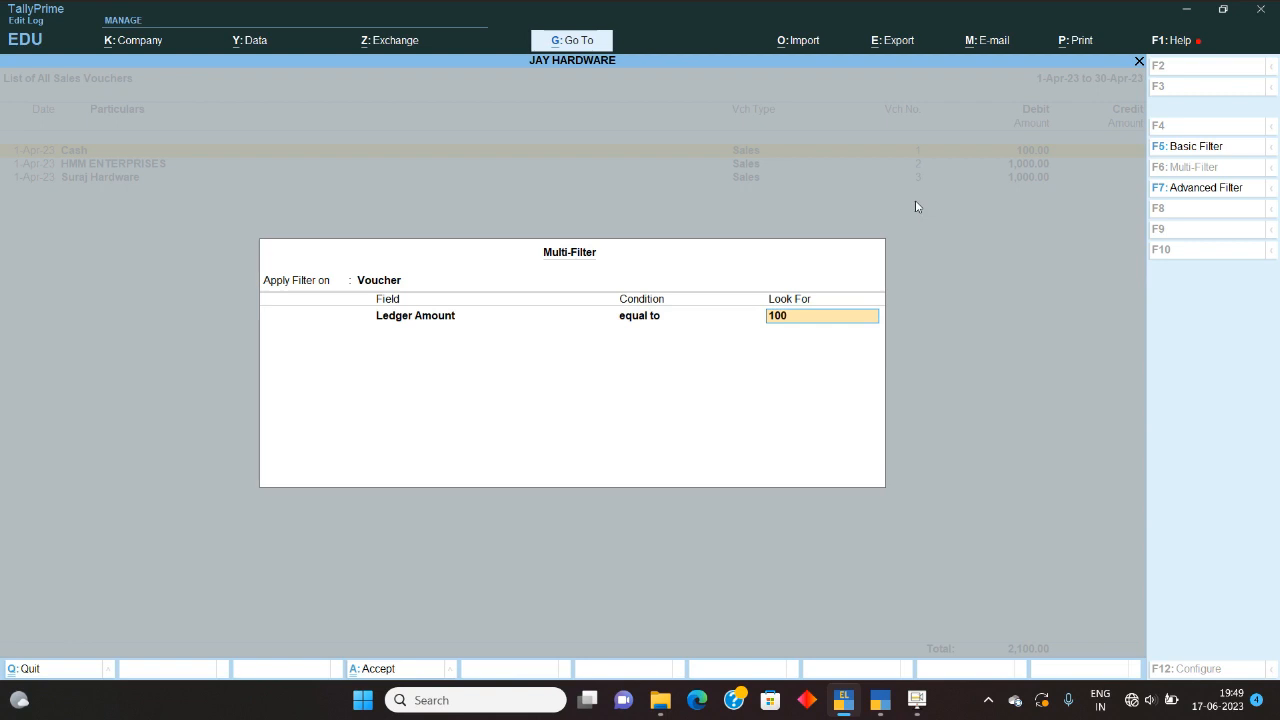
key(Return)
key(Return)
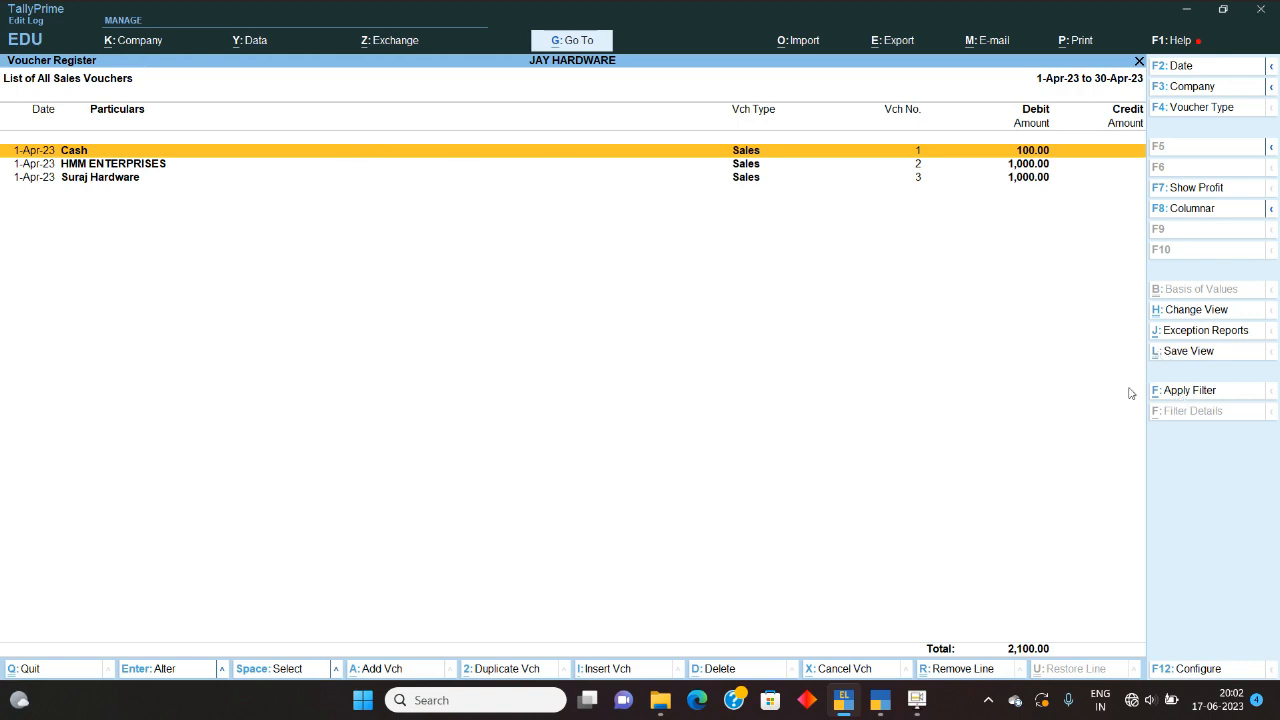
- Add a new sales voucher and create its party ledger with the customer's name under Sundry Debtors
key(alt+a)
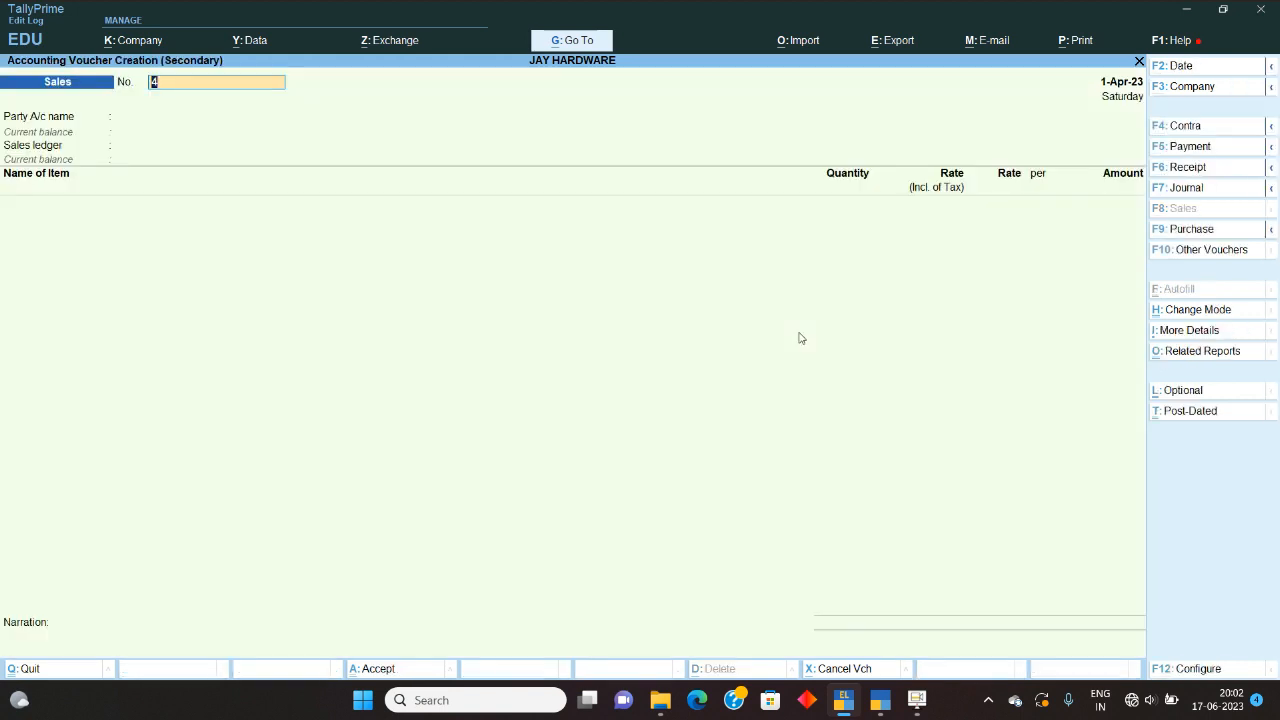
key(Return)
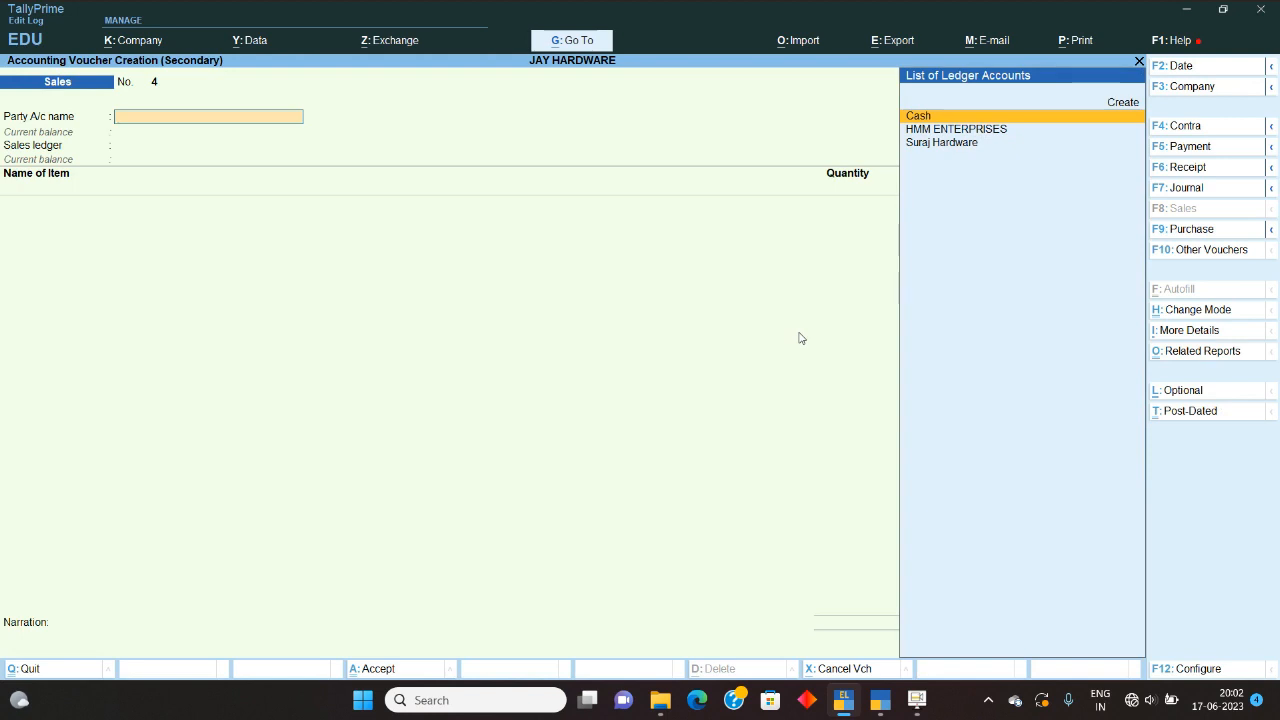
key(alt+c)
text(Vijay)
key(Return)
key(Return)
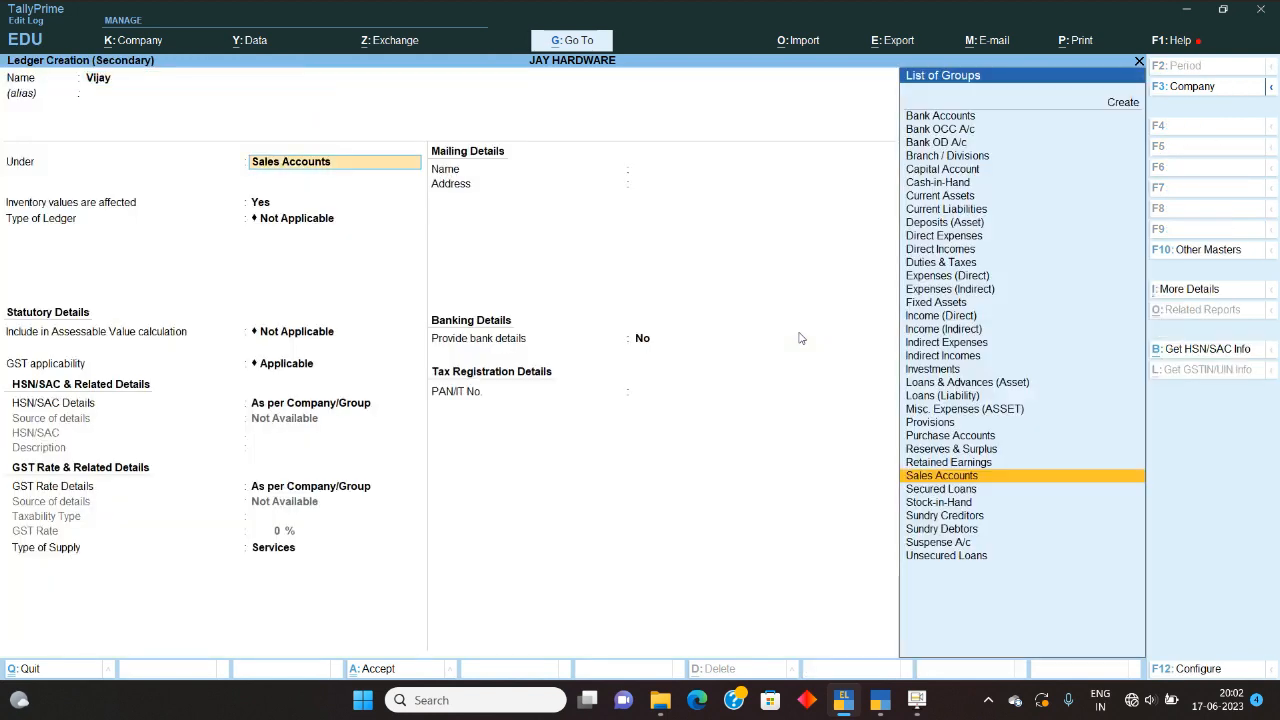
text(Sund)
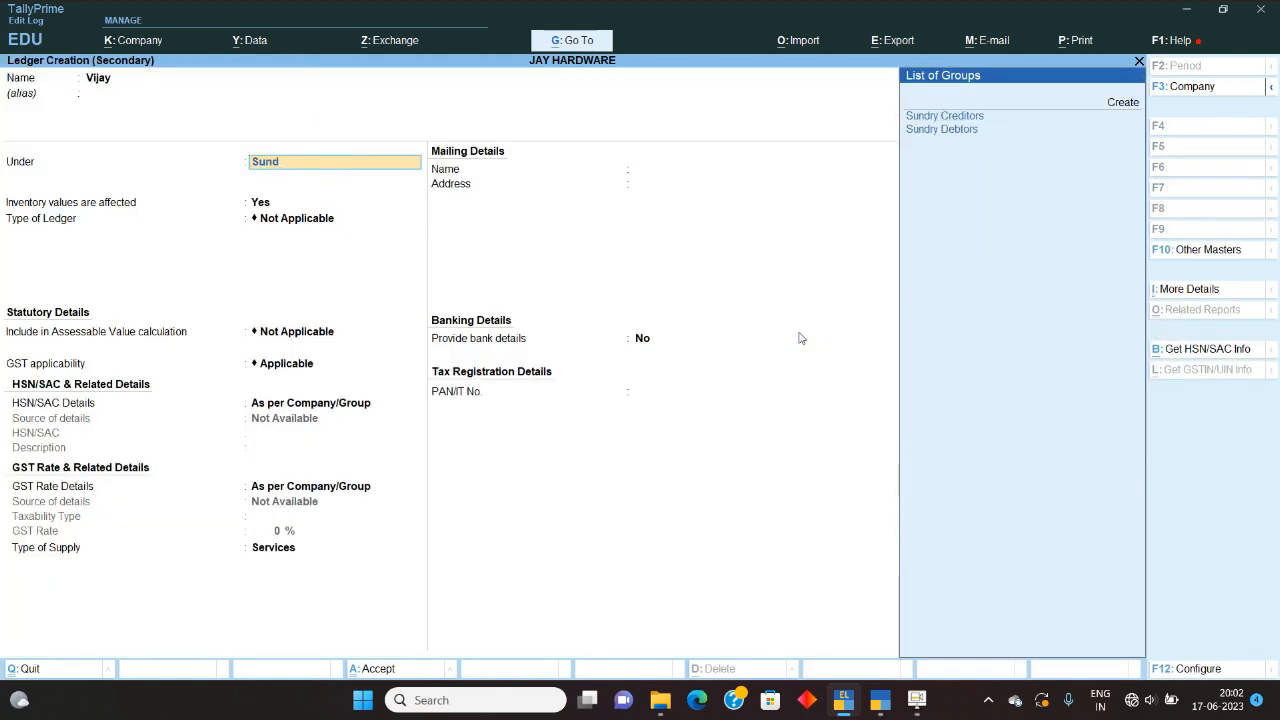
key(Down)
key(Down)
key(Return)
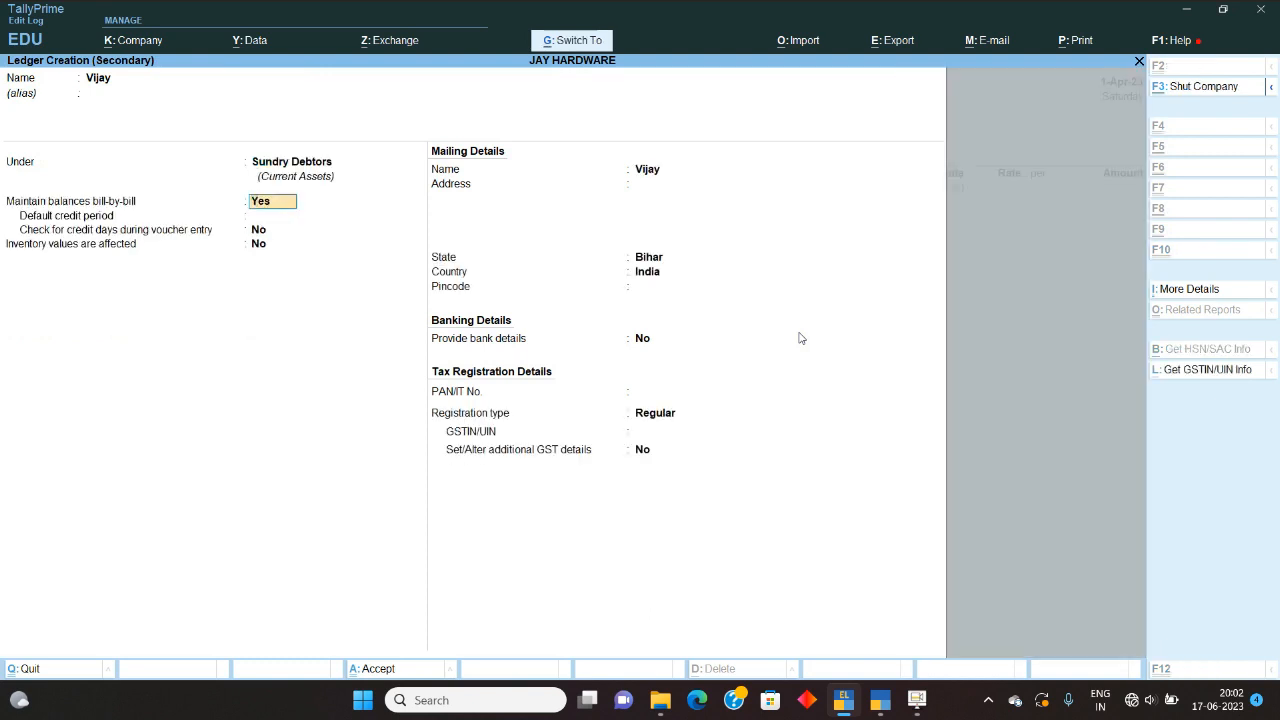
key(ctrl+a)
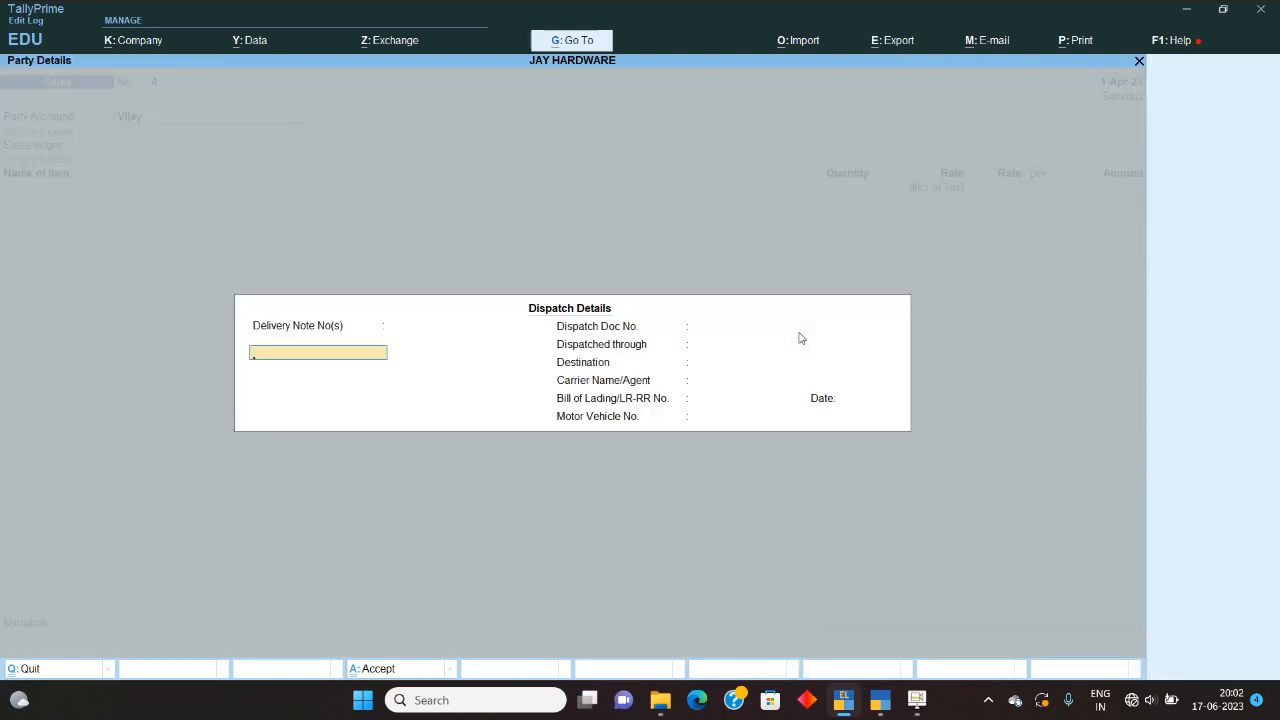
- Complete the new voucher with the Sales ledger and 10 ton of Dust at a rate of 100, and save it
key(ctrl+a)
key(ctrl+a)
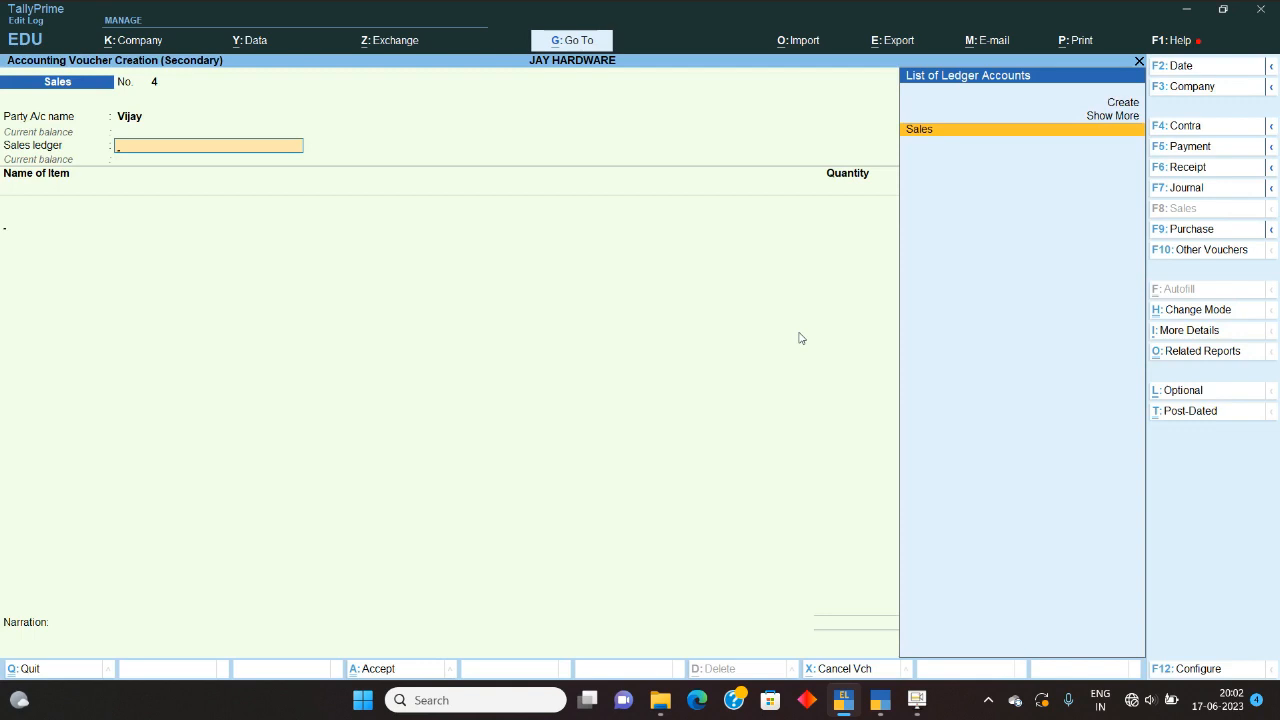
key(Return)
text(Du)
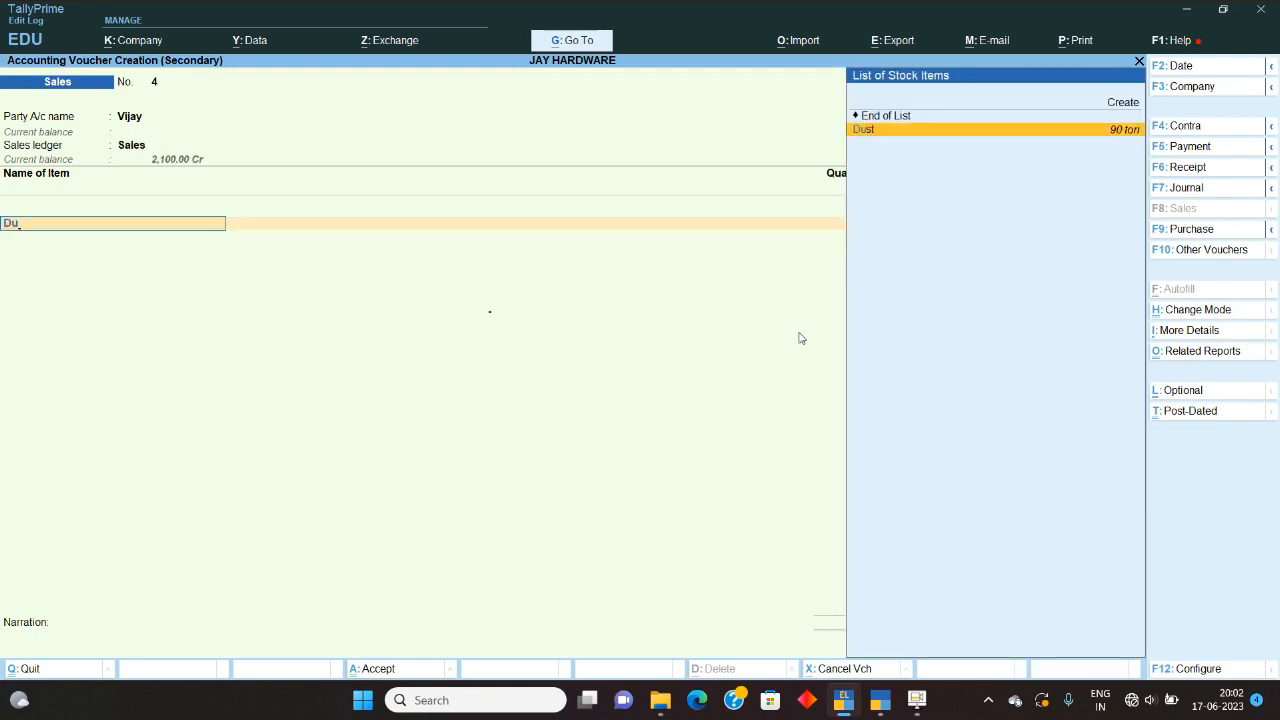
key(Return)
text(10)
key(Return)
key(Return)
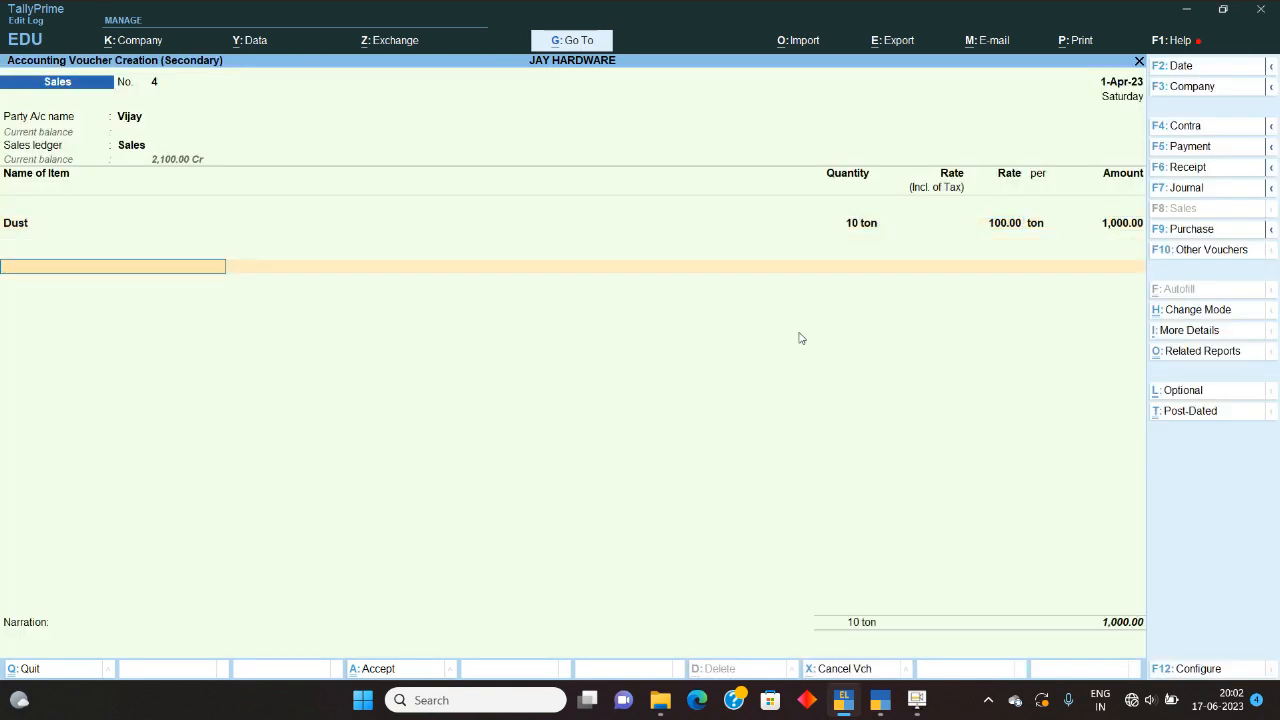
key(ctrl+a)
- Add another sales voucher and create its party ledger named Bank under the Bank Accounts group
key(Down)
key(Down)
key(Down)
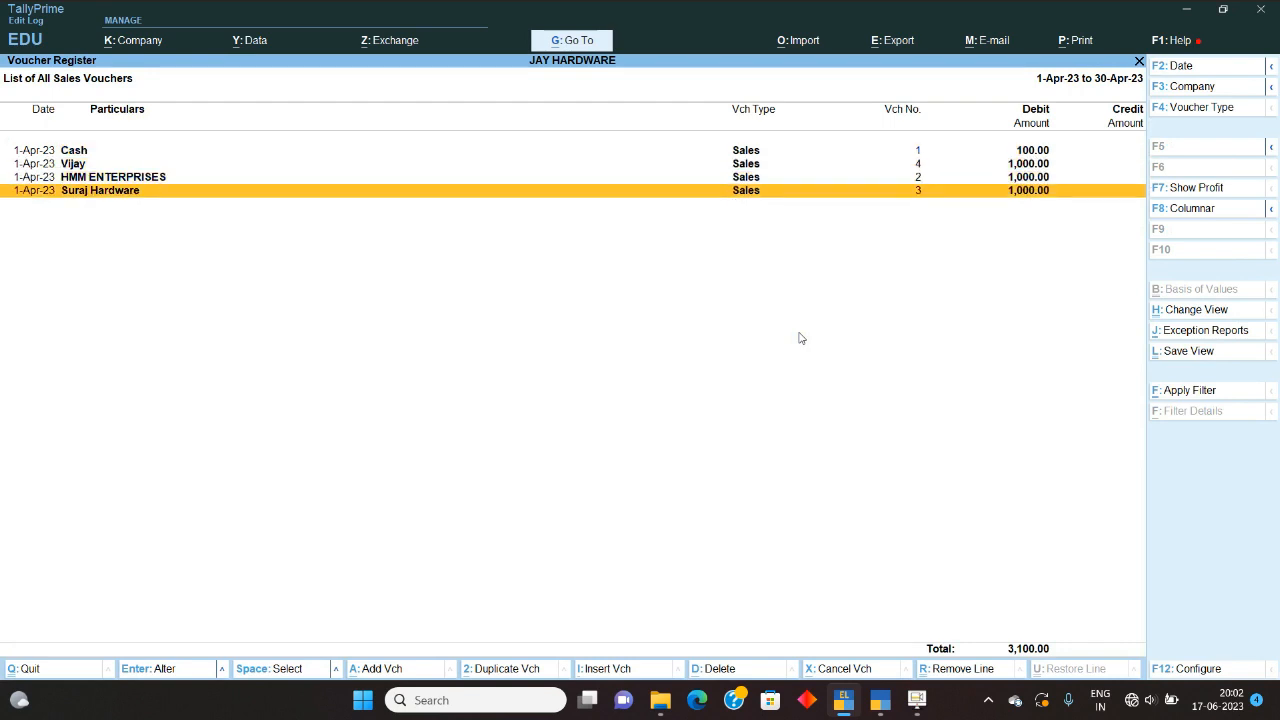
key(alt+a)
key(Return)
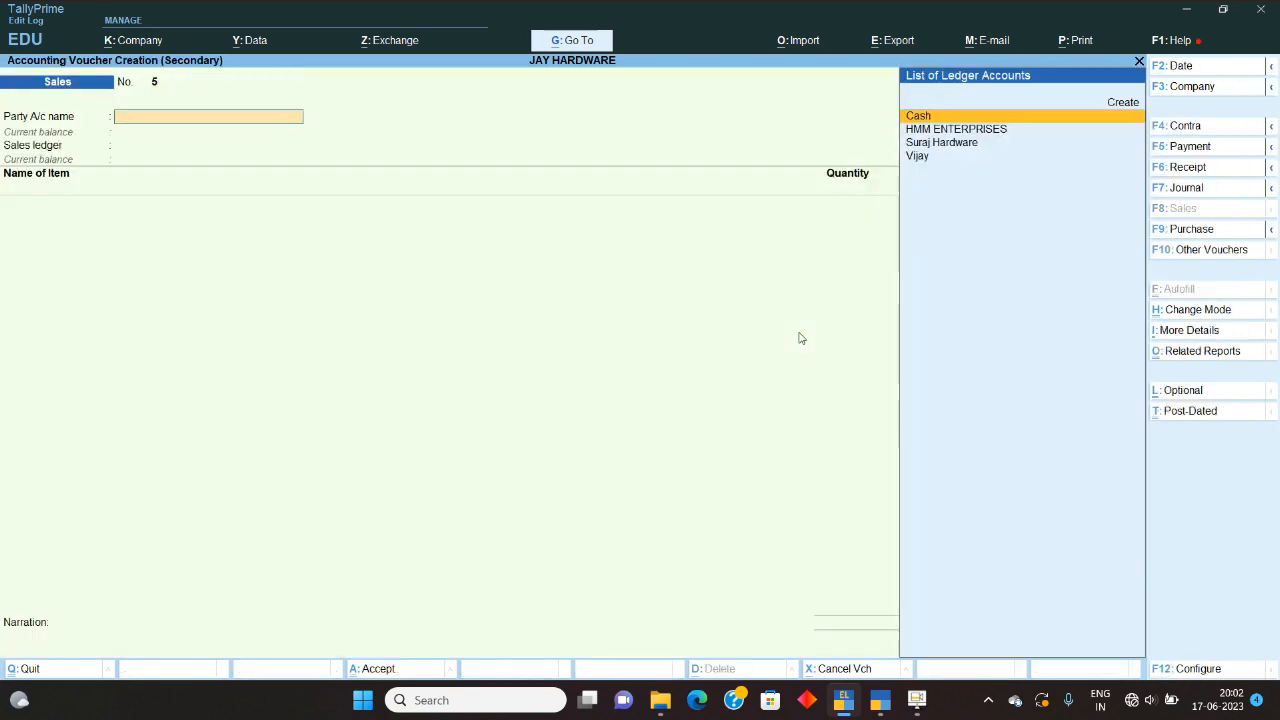
key(alt+c)
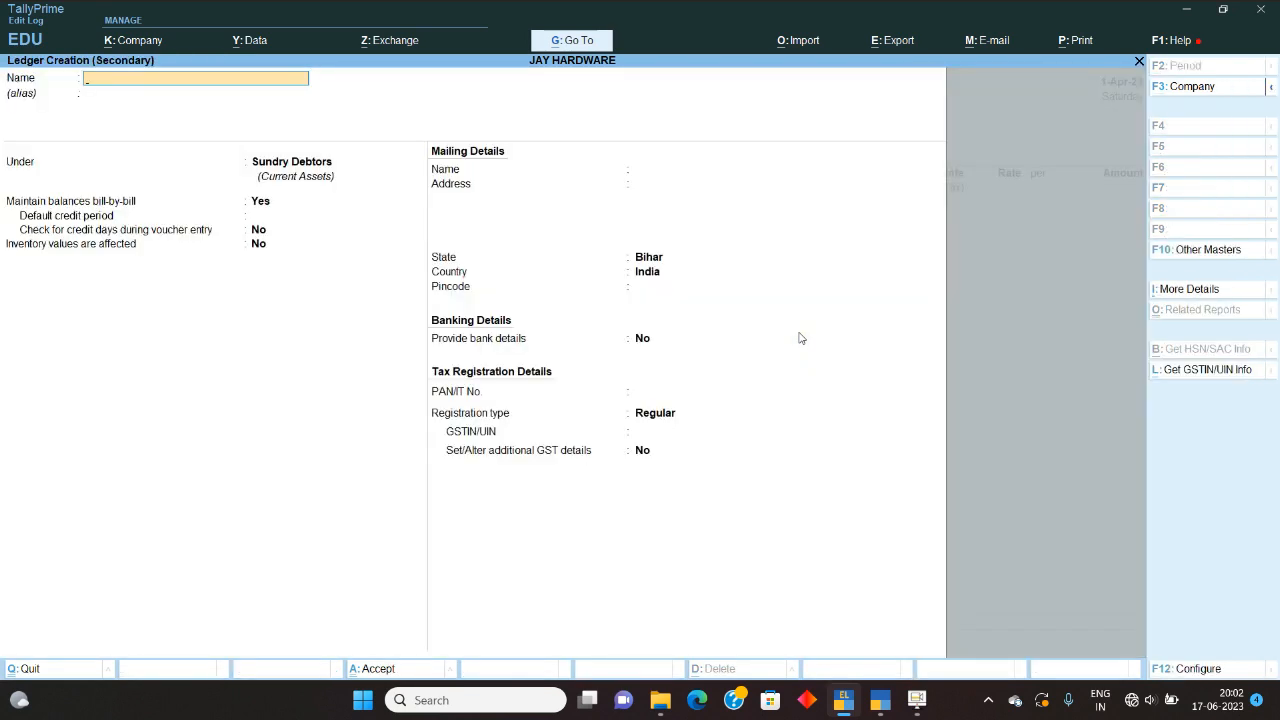
text(Bank)
key(Return)
text(B)
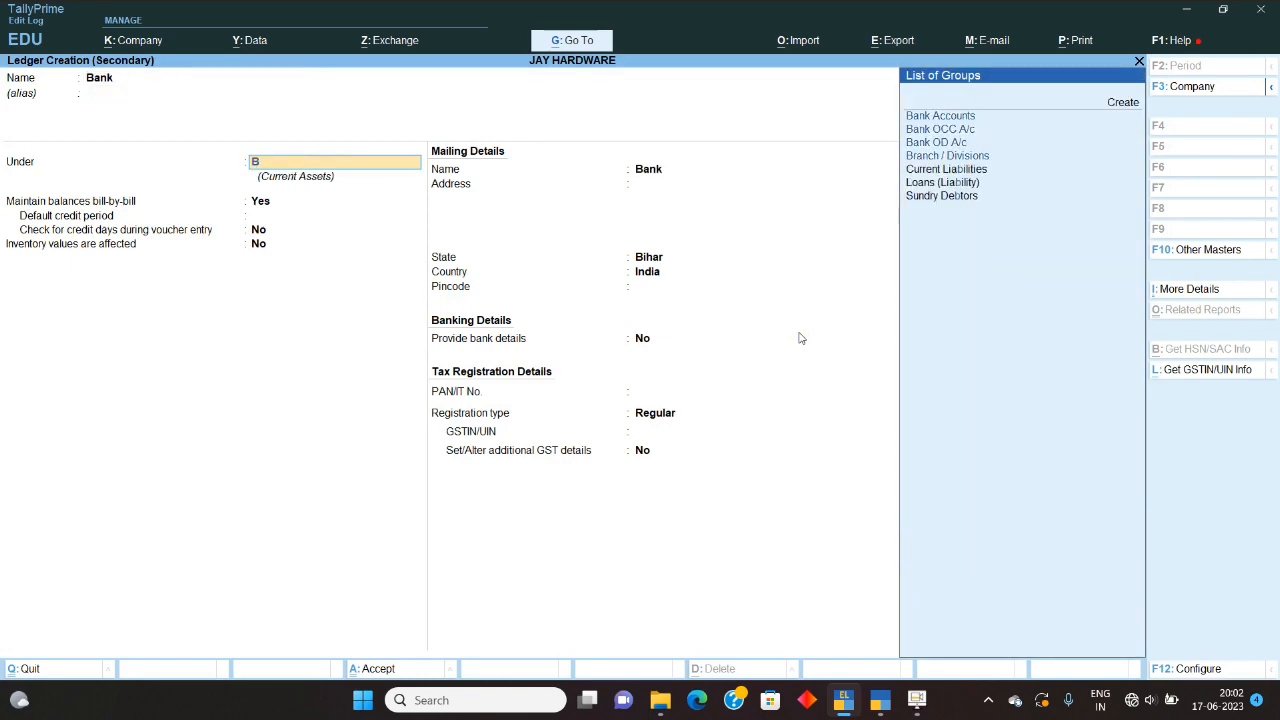
text(ank)
key(Return)
key(ctrl+a)
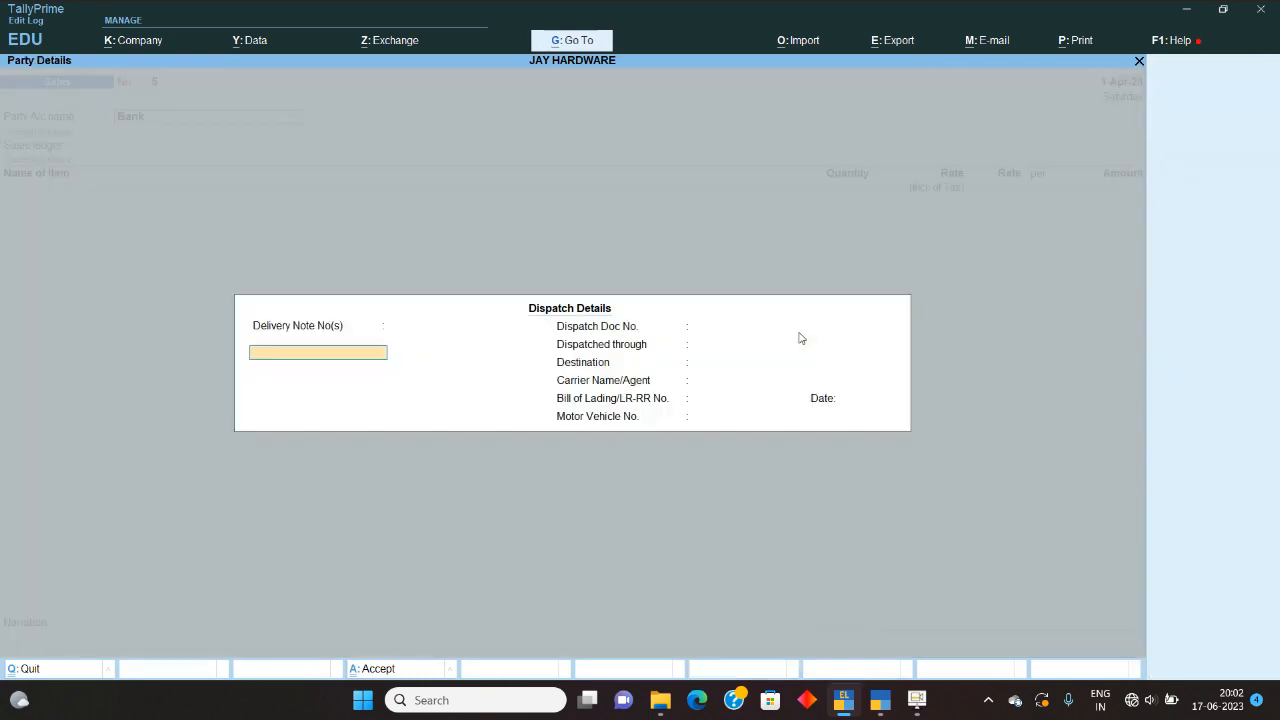
- Complete the Bank sales voucher with the Sales ledger and 10 ton of Dust, and save it
key(ctrl+a)
key(Return)
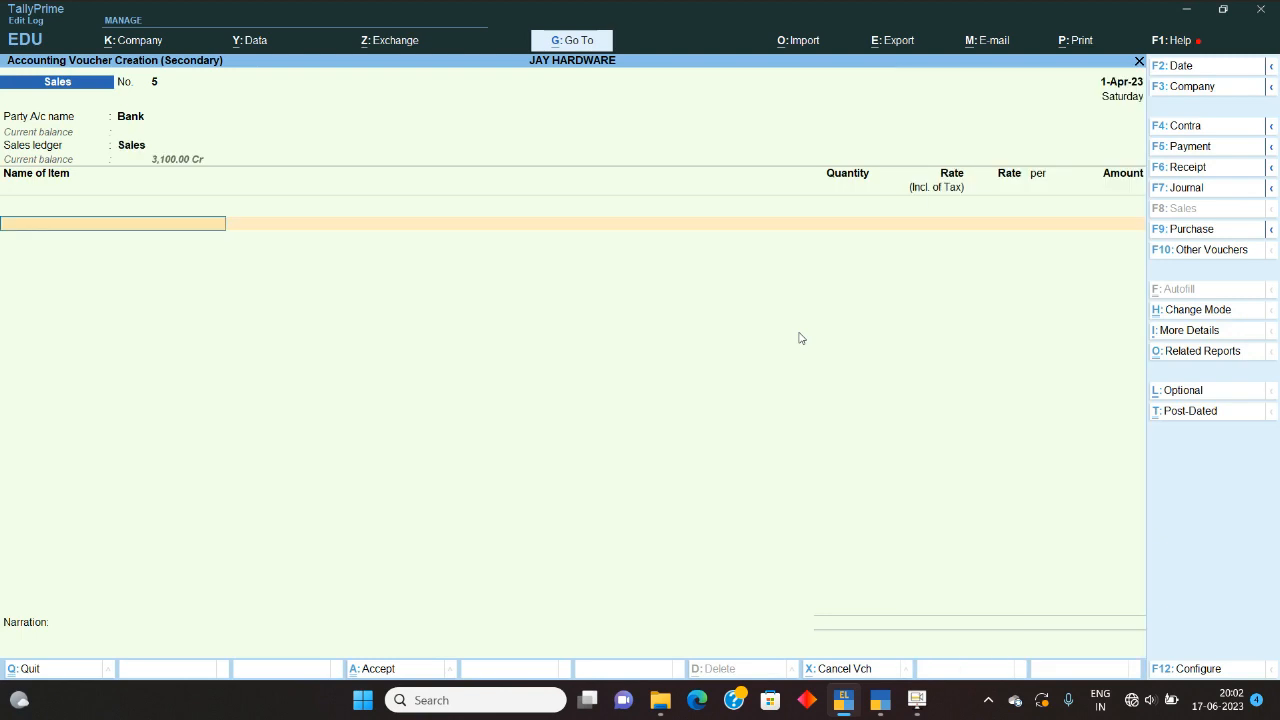
text(d)
key(Return)
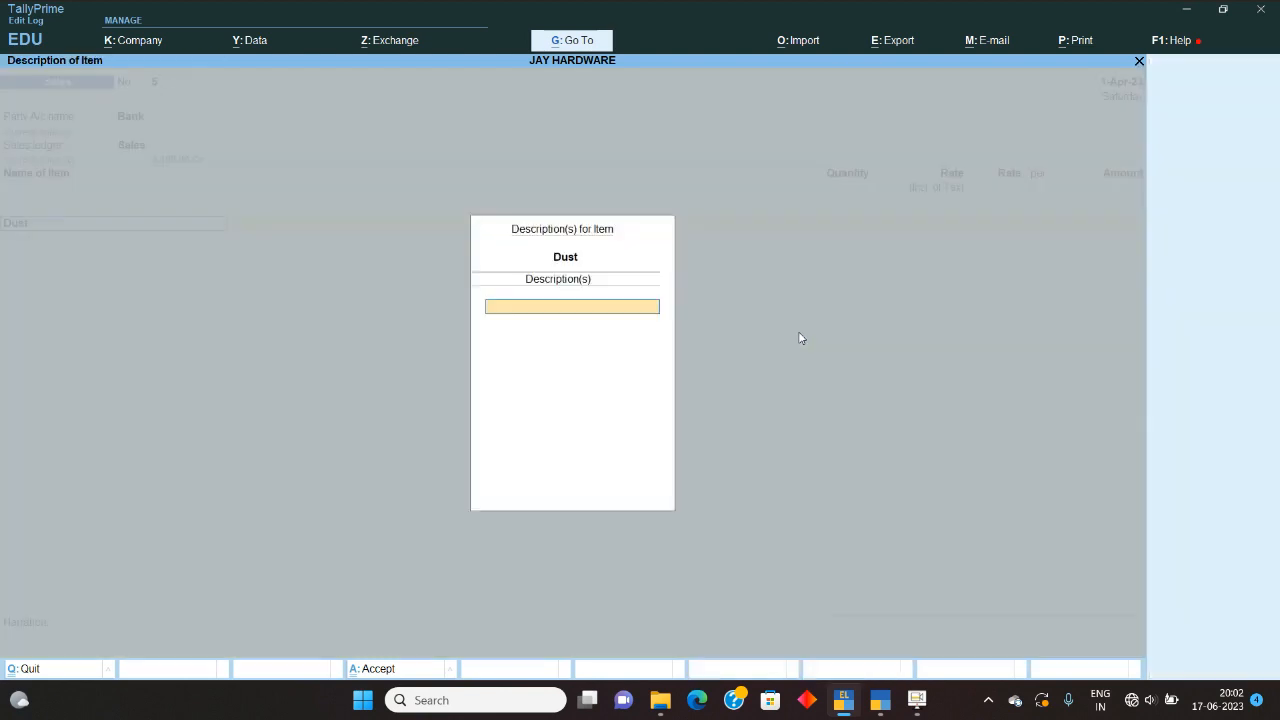
key(Return)
text(10)
key(Return)
key(ctrl+a)
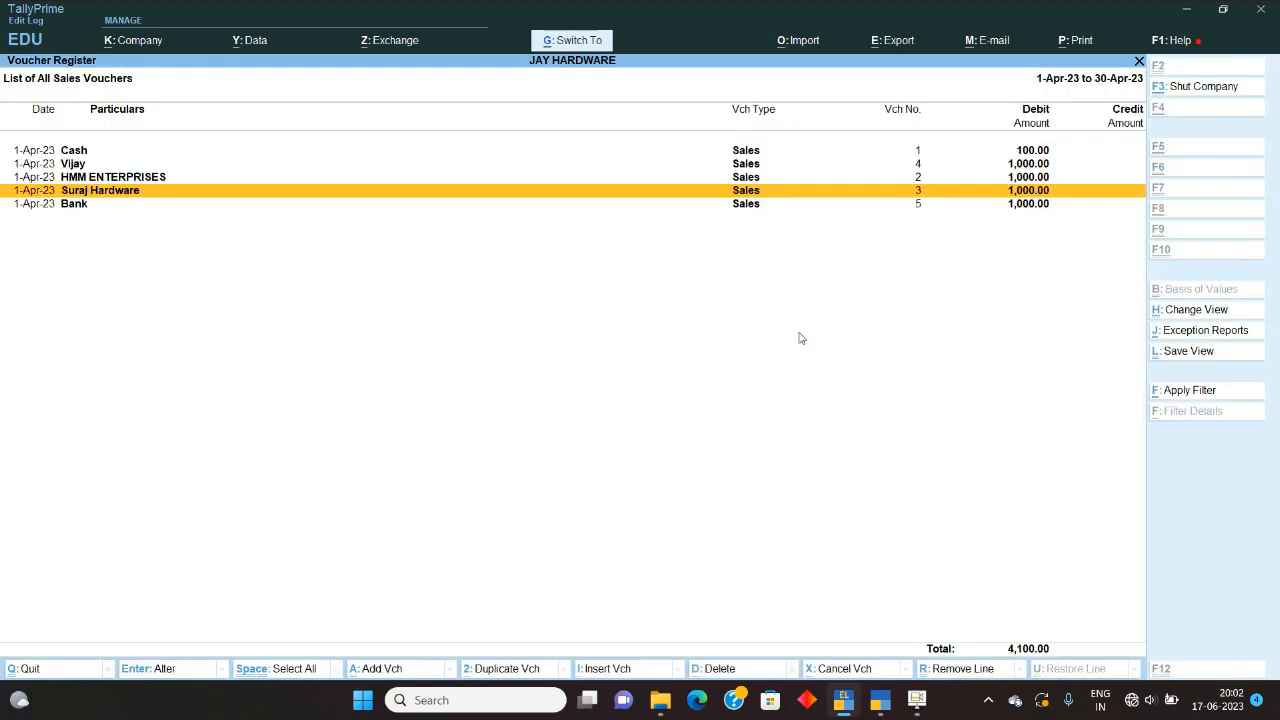
- Alter the Bank sales voucher to set the rate of Dust to 200, accept the bank allocation and save
key(Down)
key(Return)
key(Return)
key(Return)
key(Return)
key(Return)
key(Return)
key(Return)
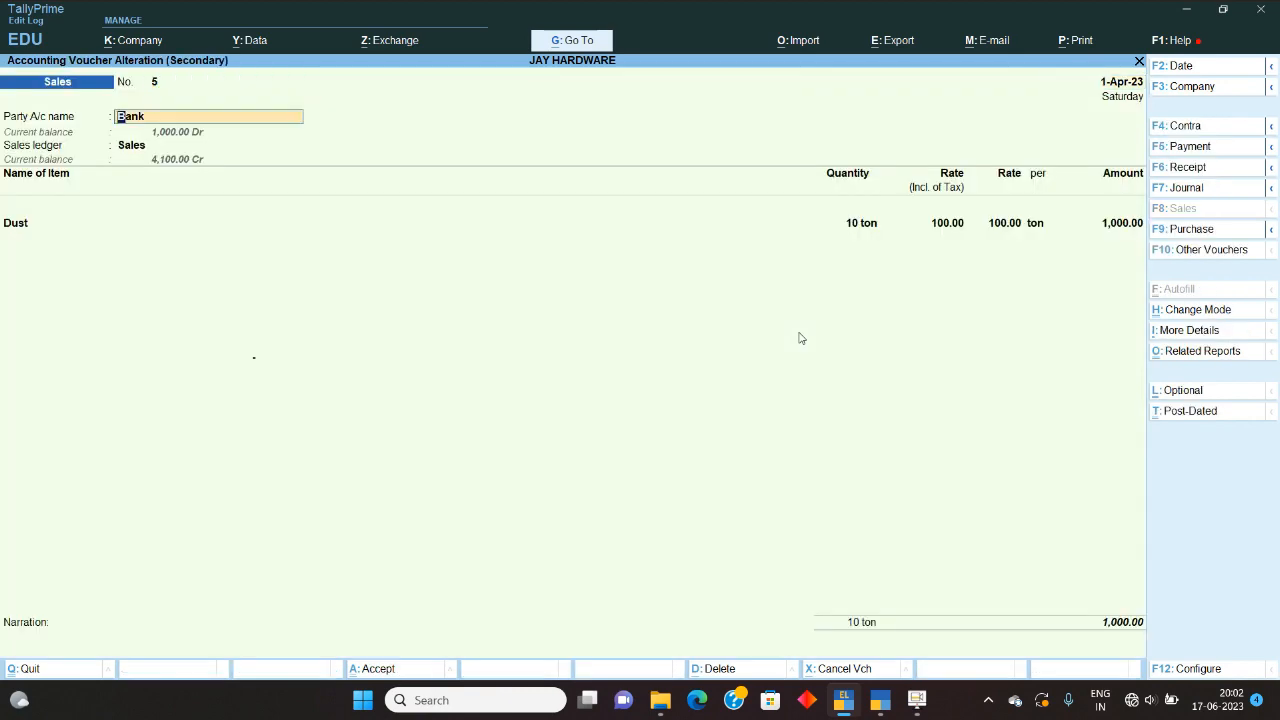
key(Return)
key(Return)
key(Return)
key(Return)
key(Return)
key(Return)
key(Return)
key(Return)
key(Return)
key(Return)
key(Return)
key(Return)
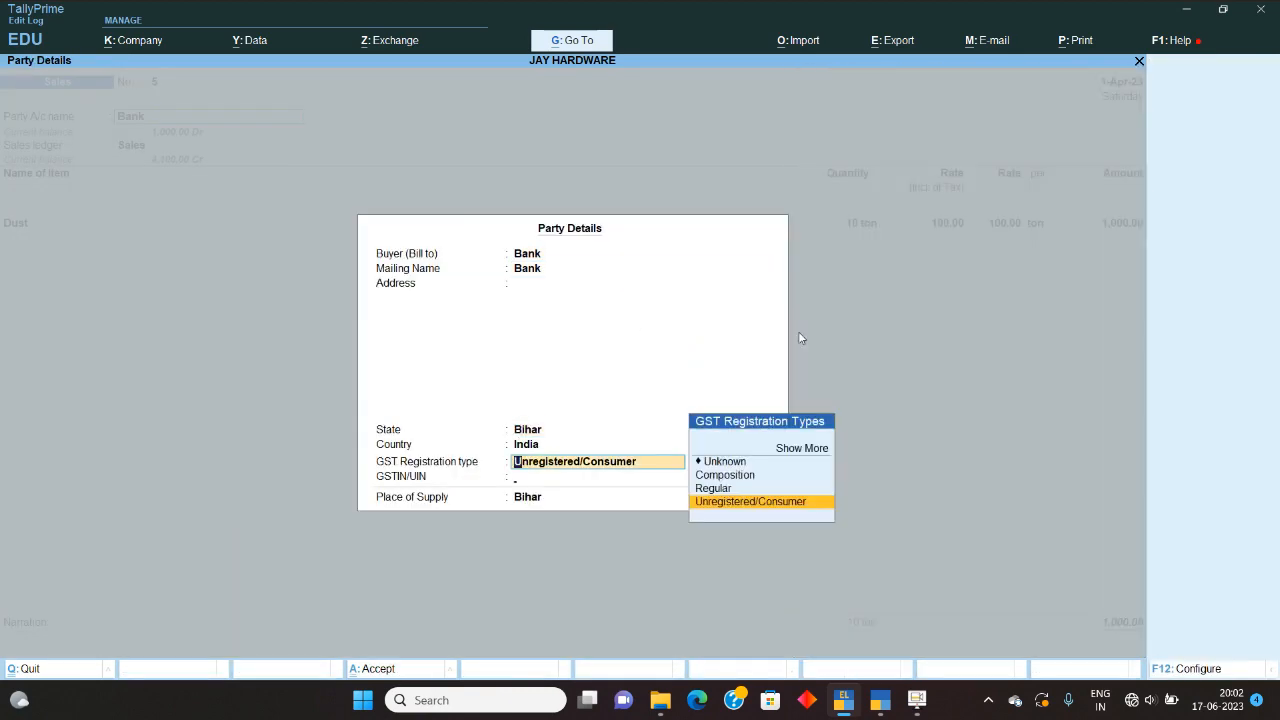
key(Return)
key(Return)
key(Return)
key(Return)
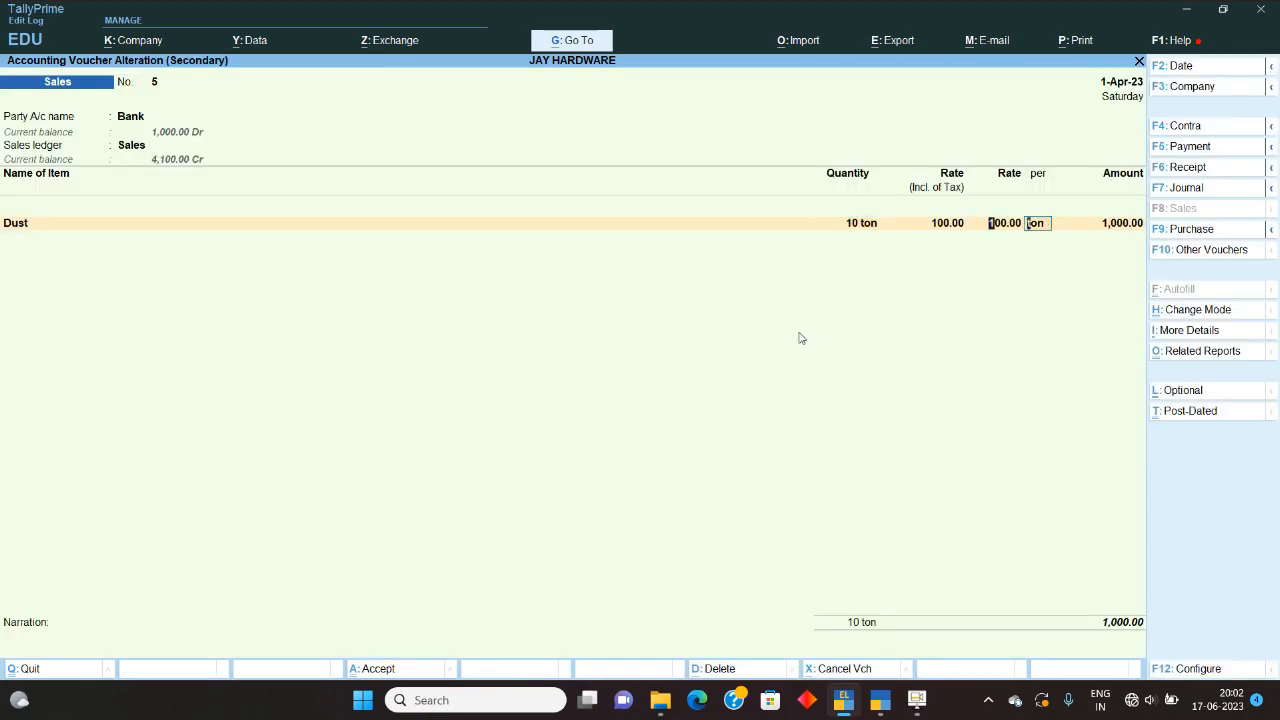
key(BackSpace)
key(BackSpace)
text(200)
key(Return)
key(Return)
key(Return)
key(Return)
key(Return)
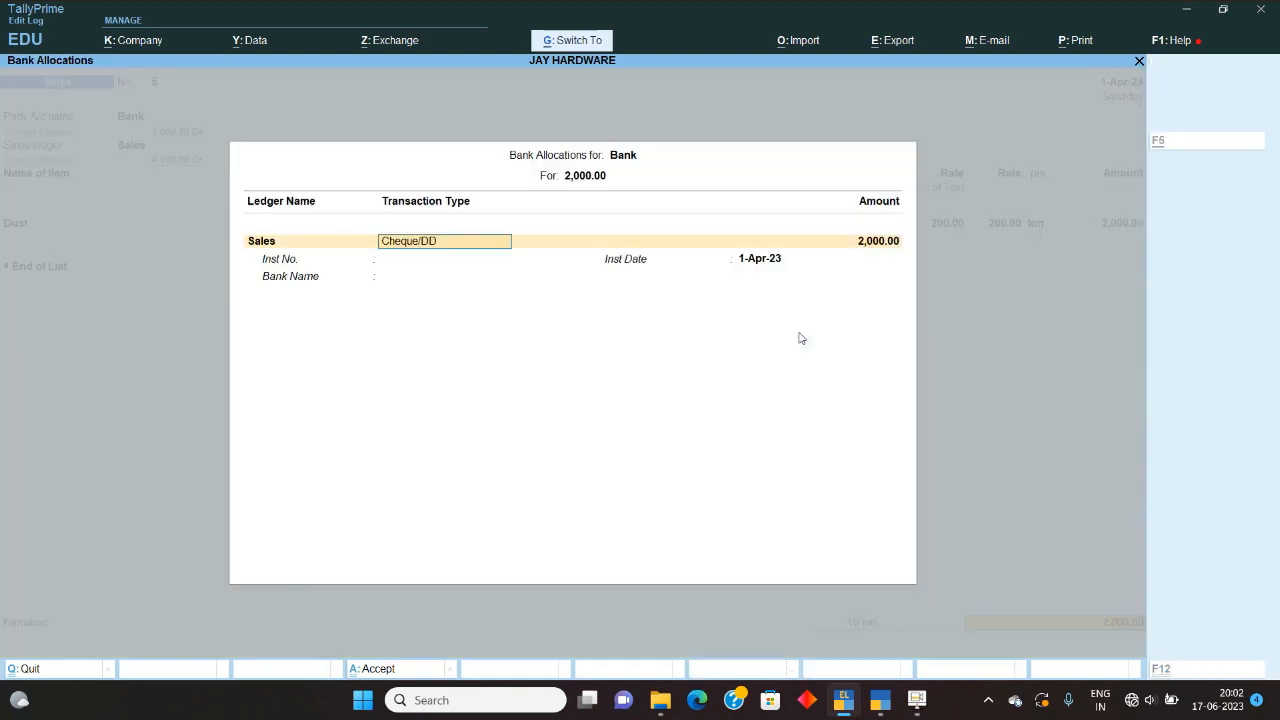
key(ctrl+a)
key(ctrl+a)
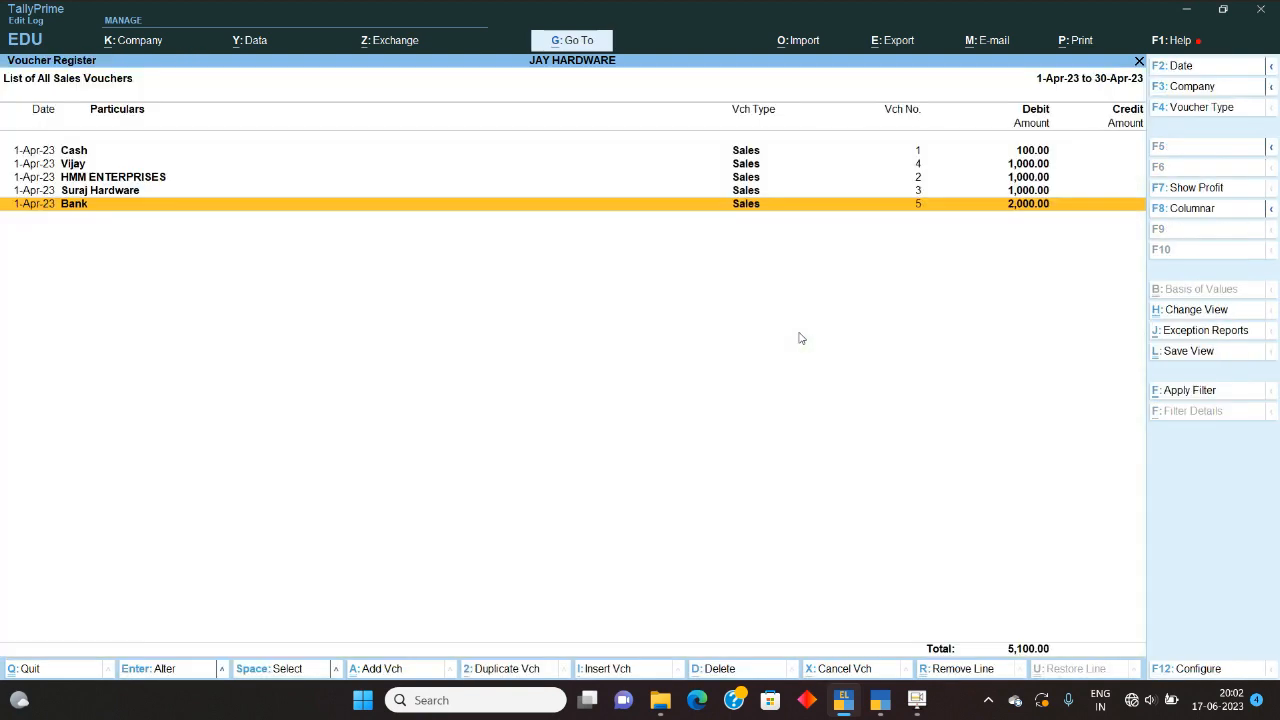
- Alter sales voucher No. 4 to set the rate of Dust to 10 per ton, and save it
key(Up)
key(Up)
key(Up)
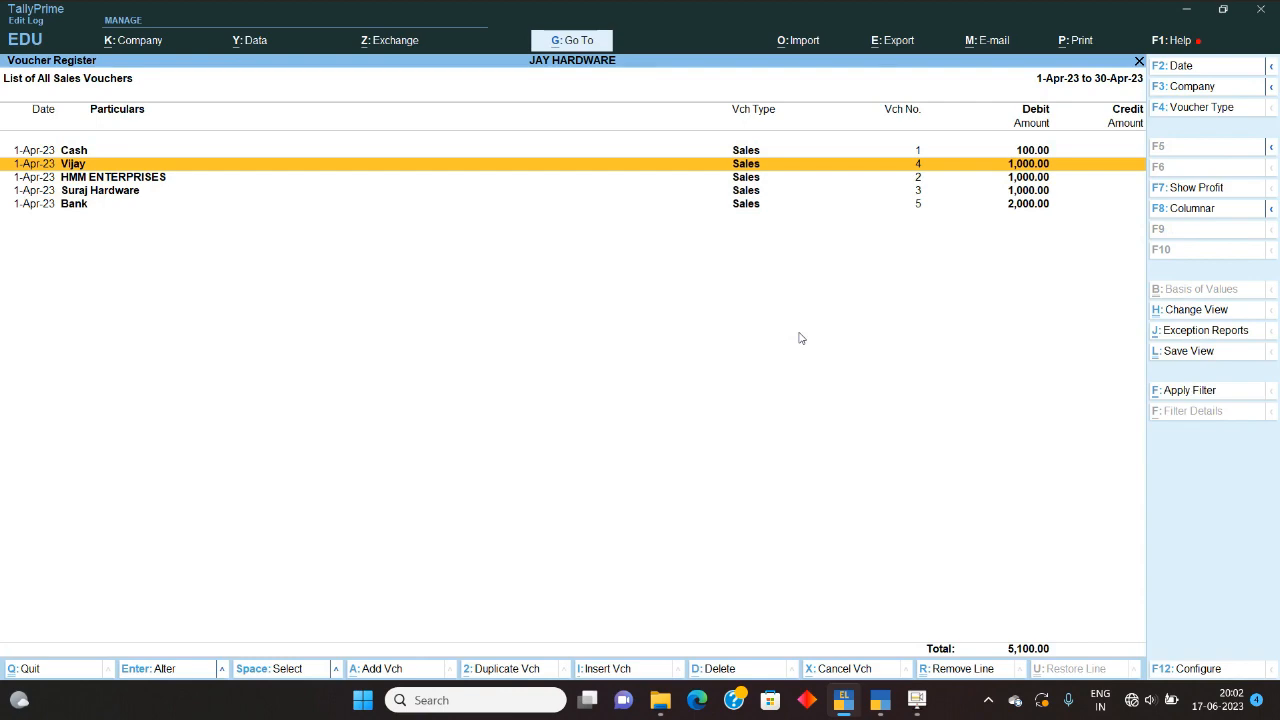
key(Return)
key(Return)
key(Return)
key(Return)
key(Return)
key(Return)
key(Return)
key(Return)
key(Return)
key(Return)
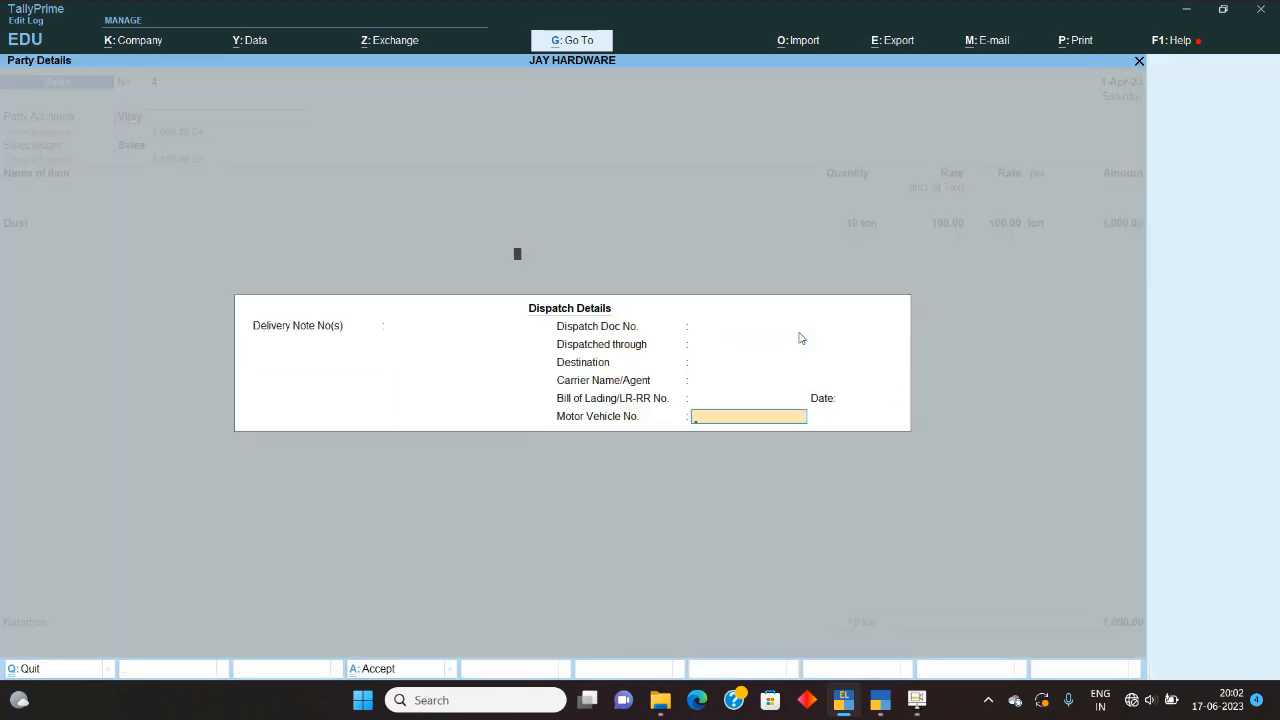
key(Return)
key(Return)
key(Return)
key(Return)
key(Return)
key(Return)
key(Return)
key(Return)
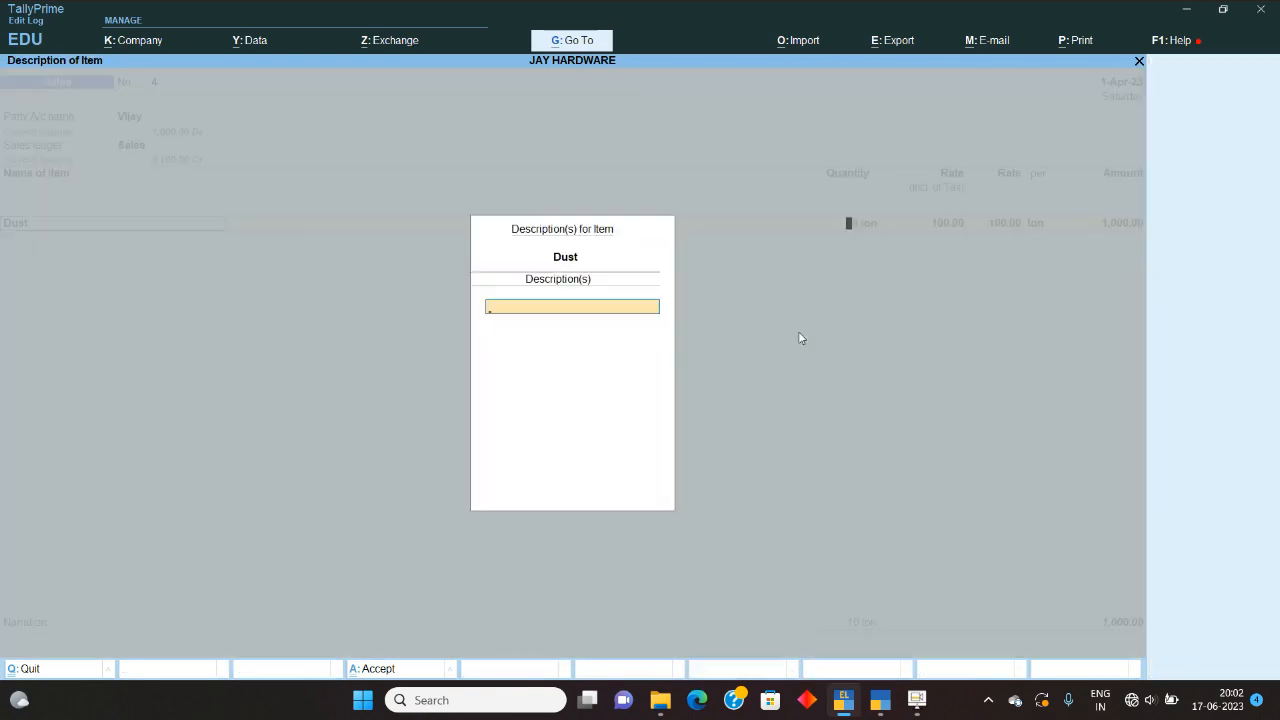
key(BackSpace)
text(10)
key(Return)
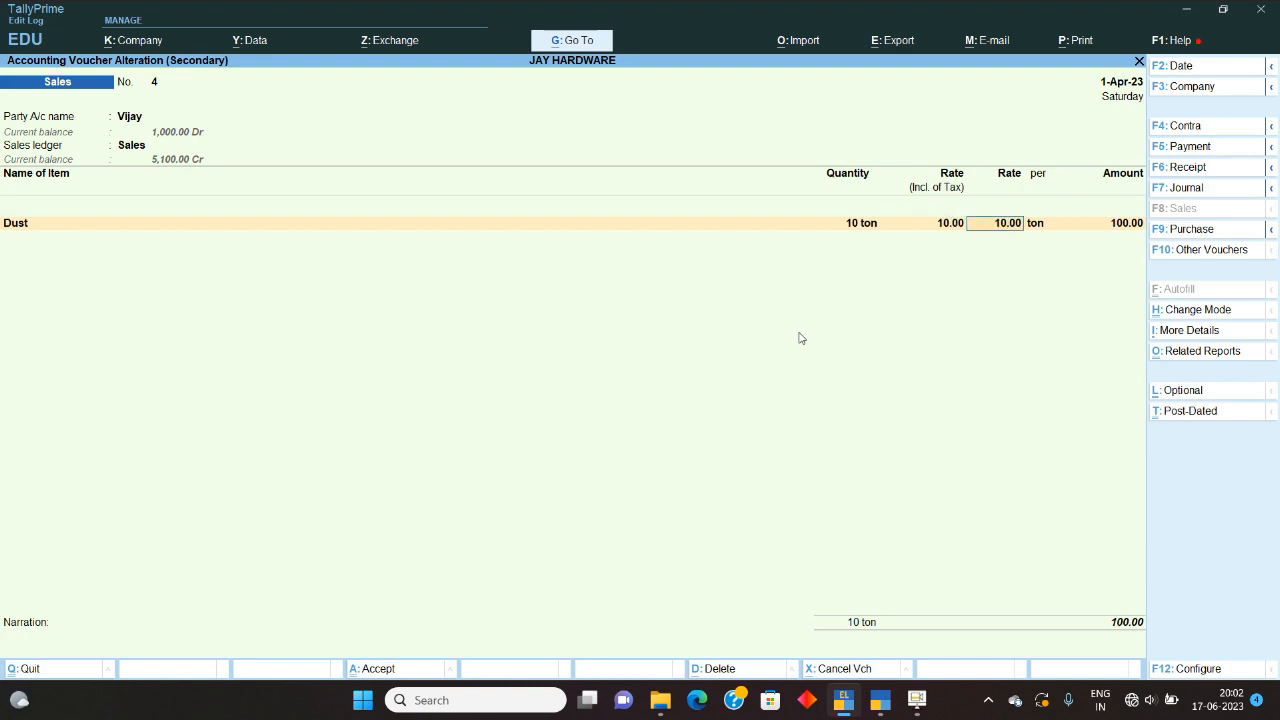
key(ctrl+a)
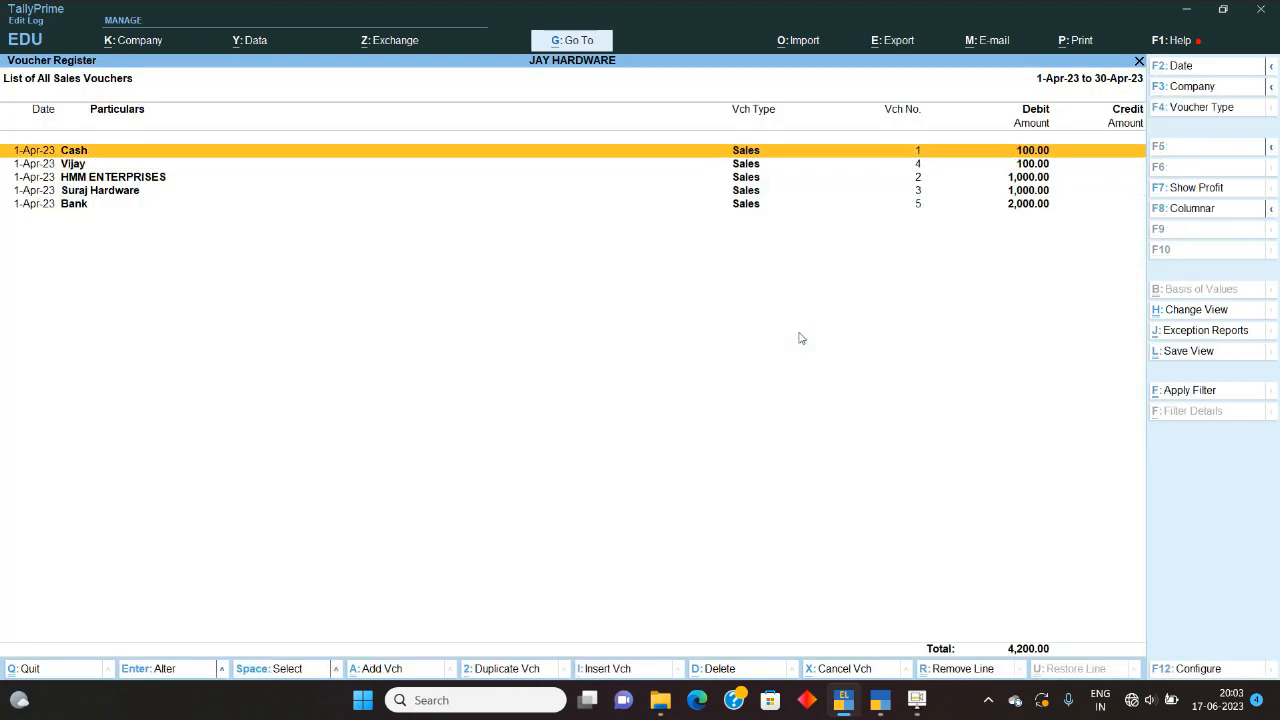
key(Down)
key(Down)
key(Down)
key(Down)
key(Up)
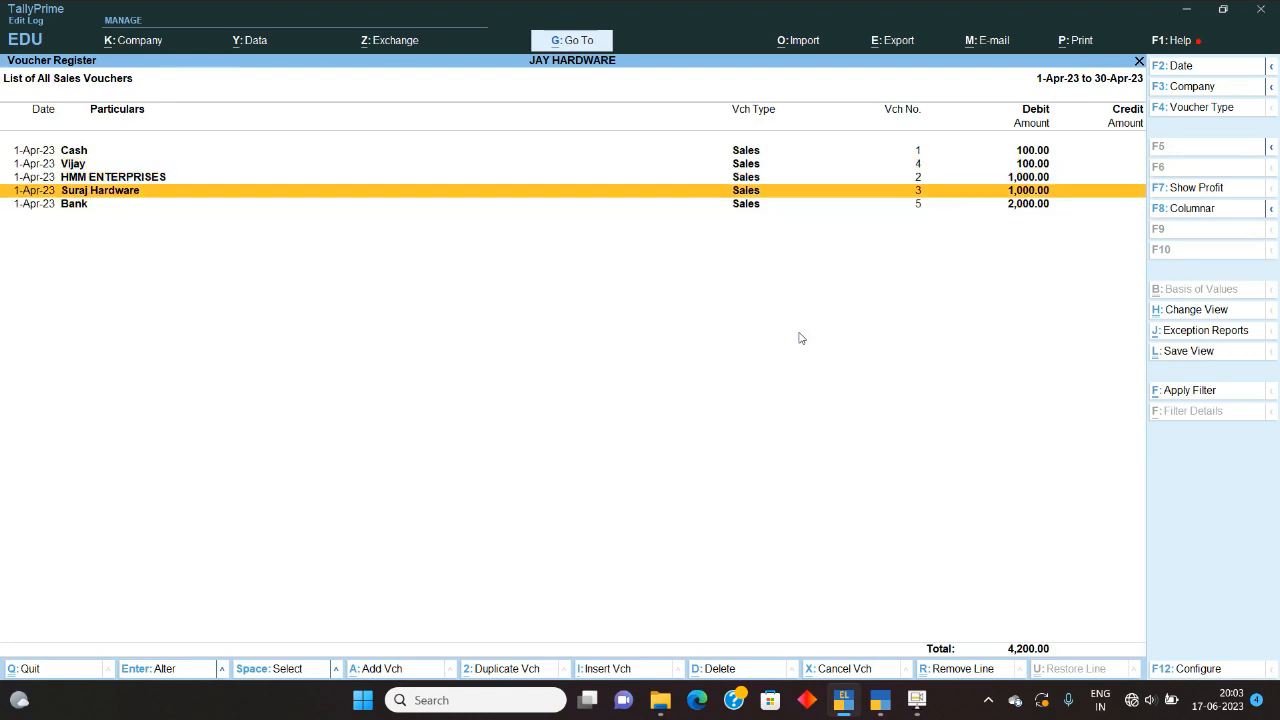
- Start a Multi-Filter on the sales vouchers with the condition Ledger Name containing Cash
key(Up)
key(Up)
key(Up)
key(Down)
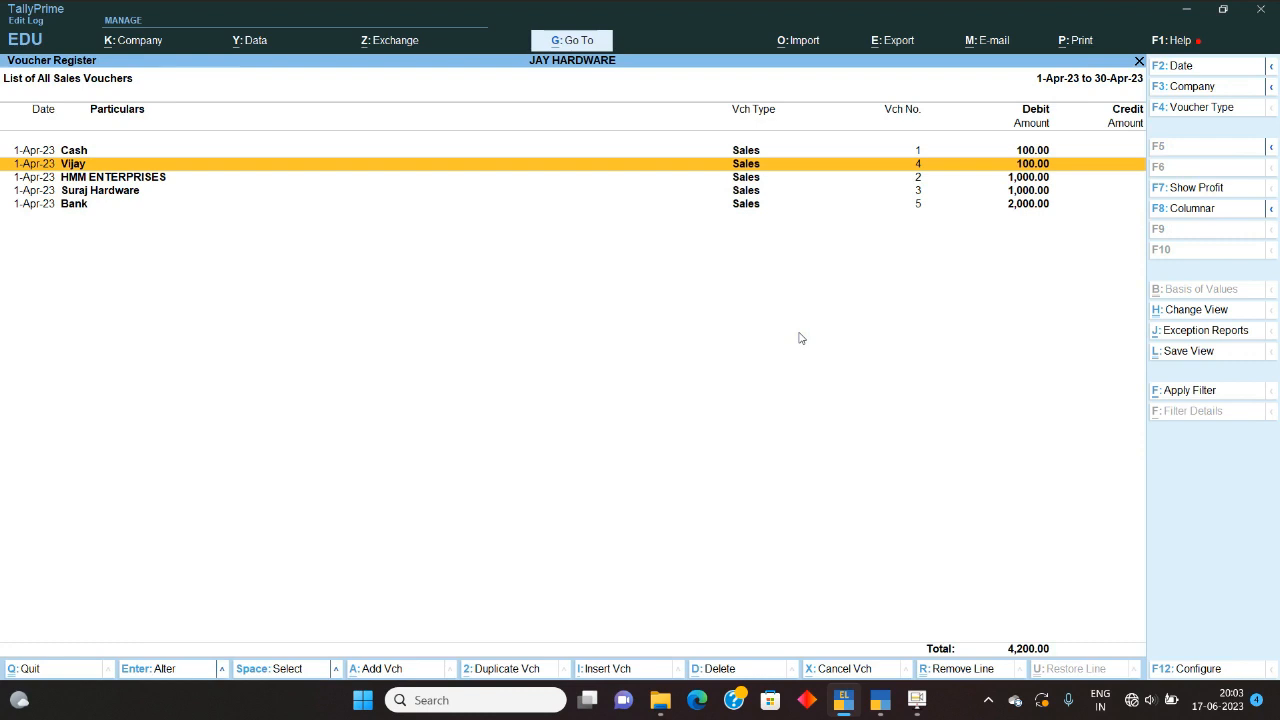
click(1203, 394)
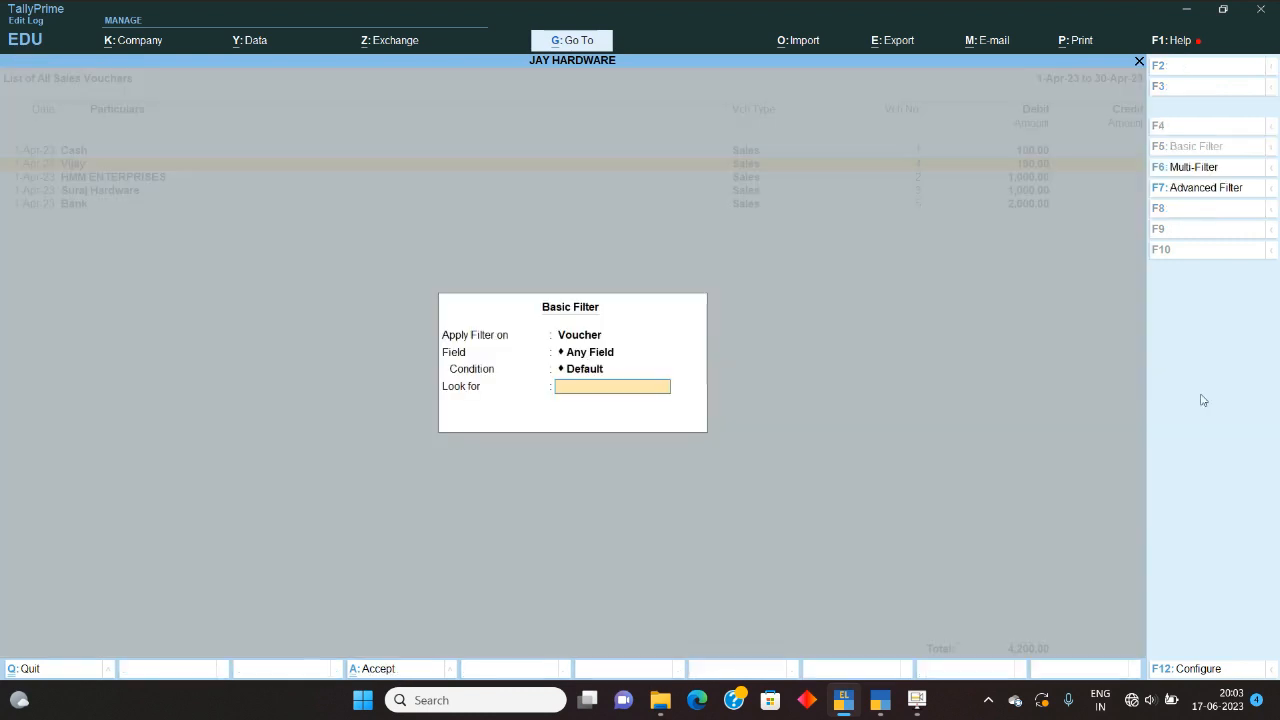
click(1199, 168)
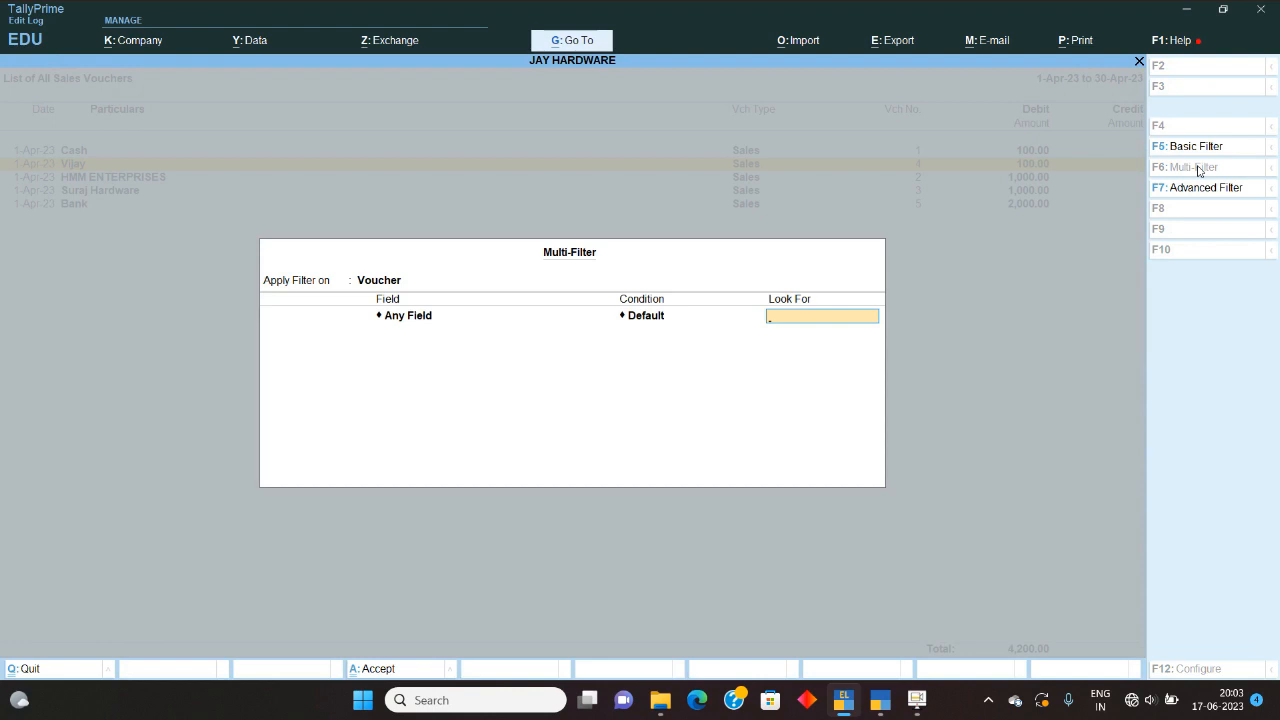
key(BackSpace)
key(BackSpace)
text(Led)
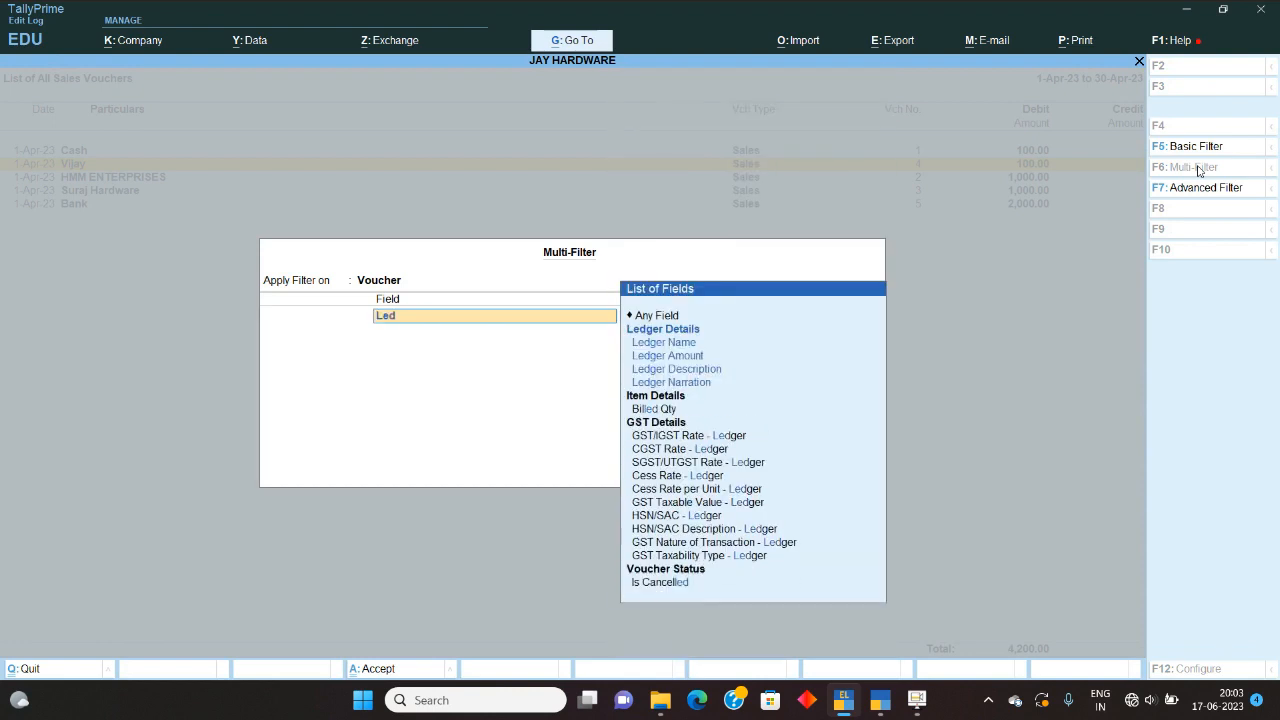
key(Return)
key(Return)
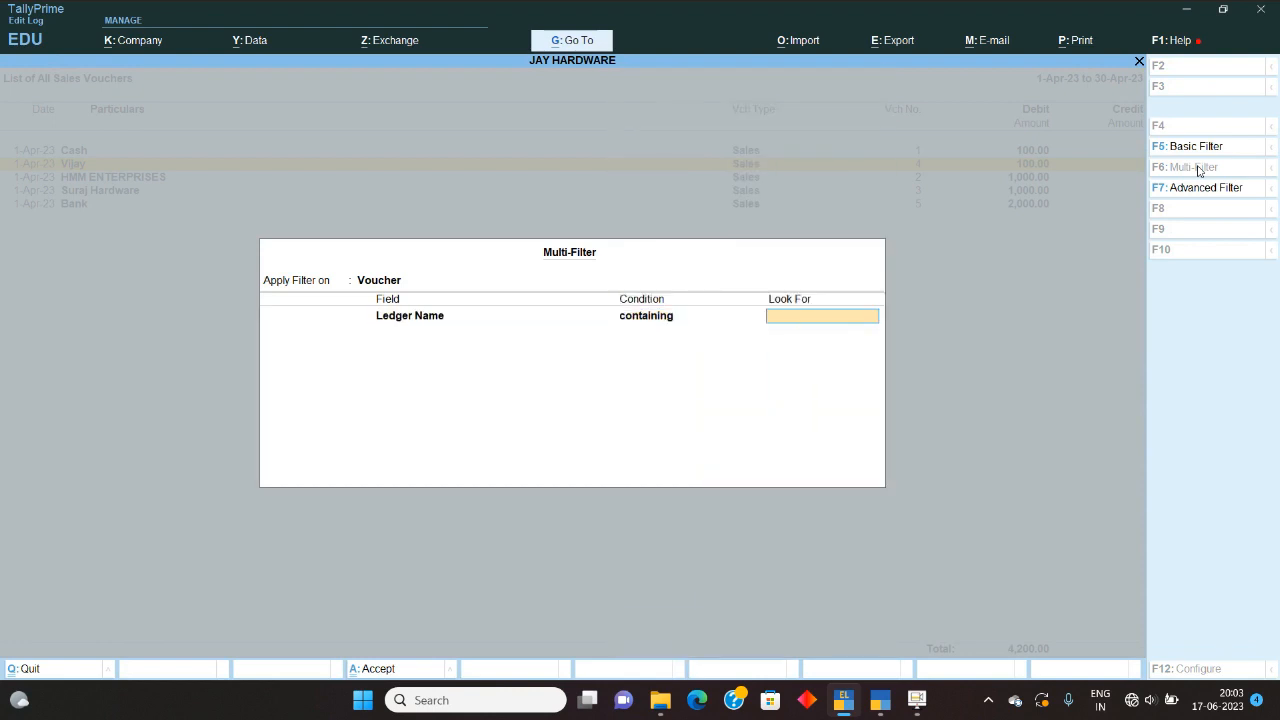
text(Cash)
key(Return)
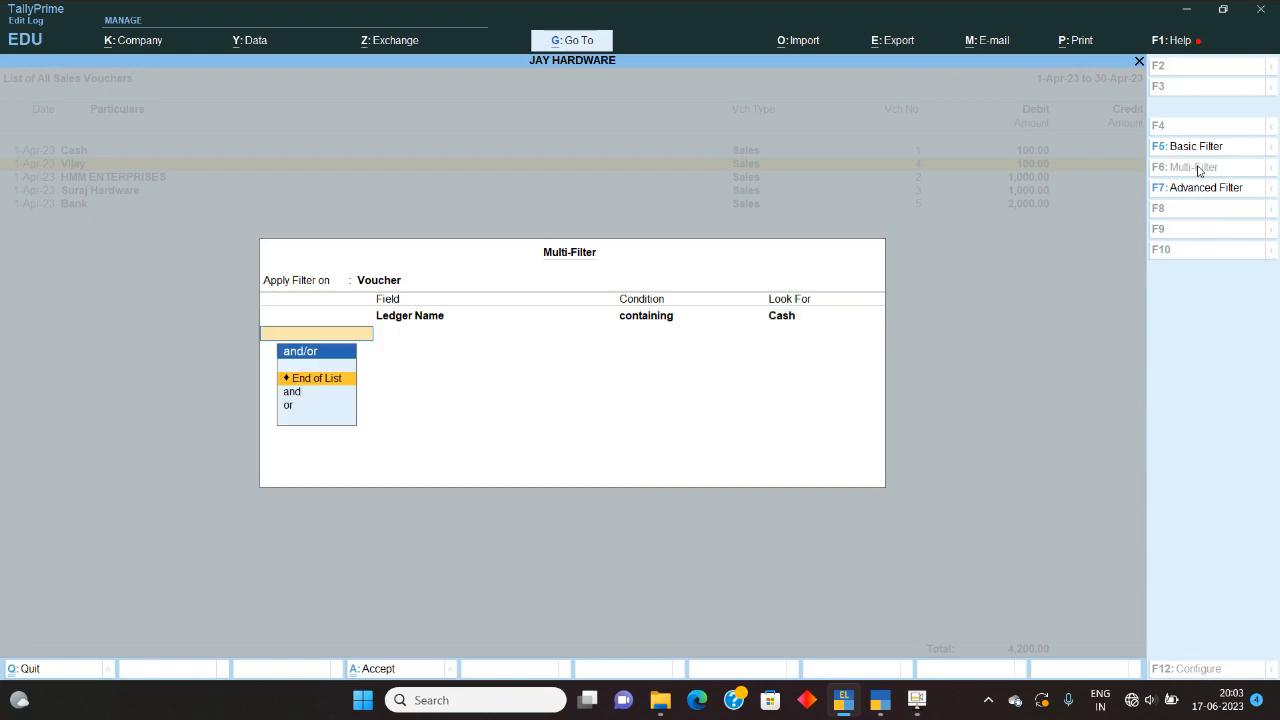
- Add a second filter condition joined with "and" on the Ledger Amount field
key(Down)
key(Return)
text(Led)
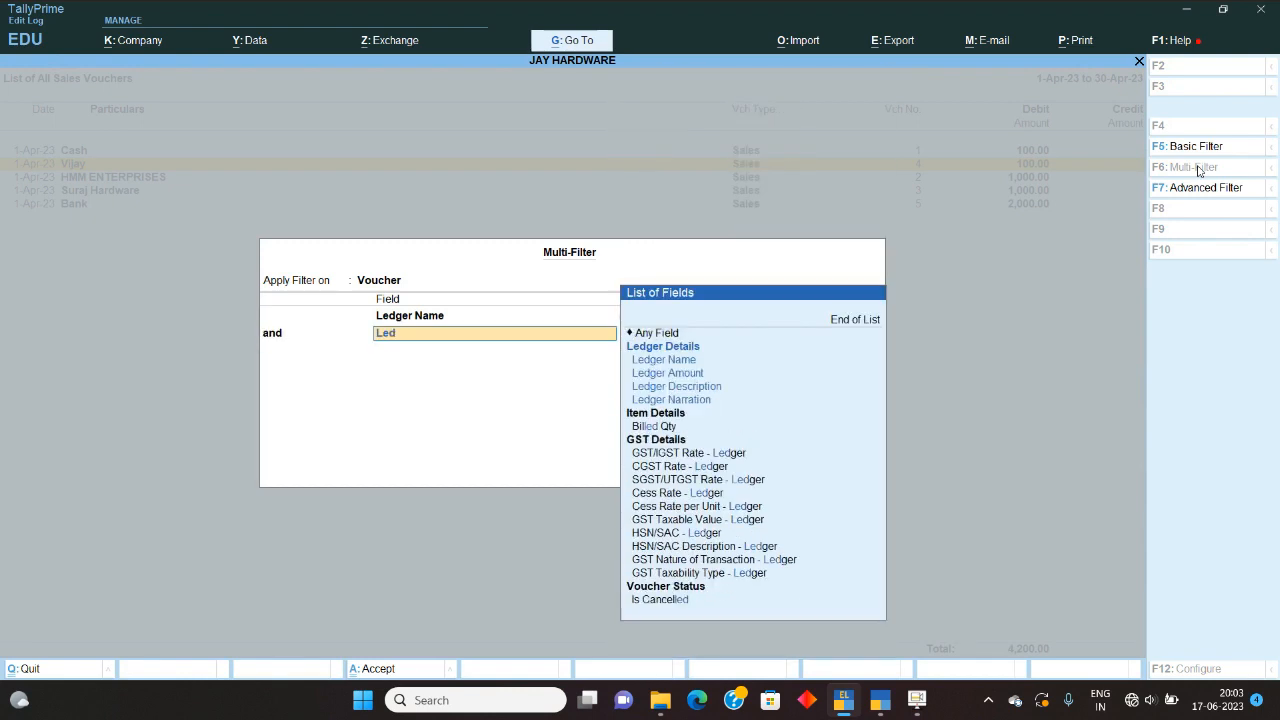
key(Down)
key(Down)
key(Return)
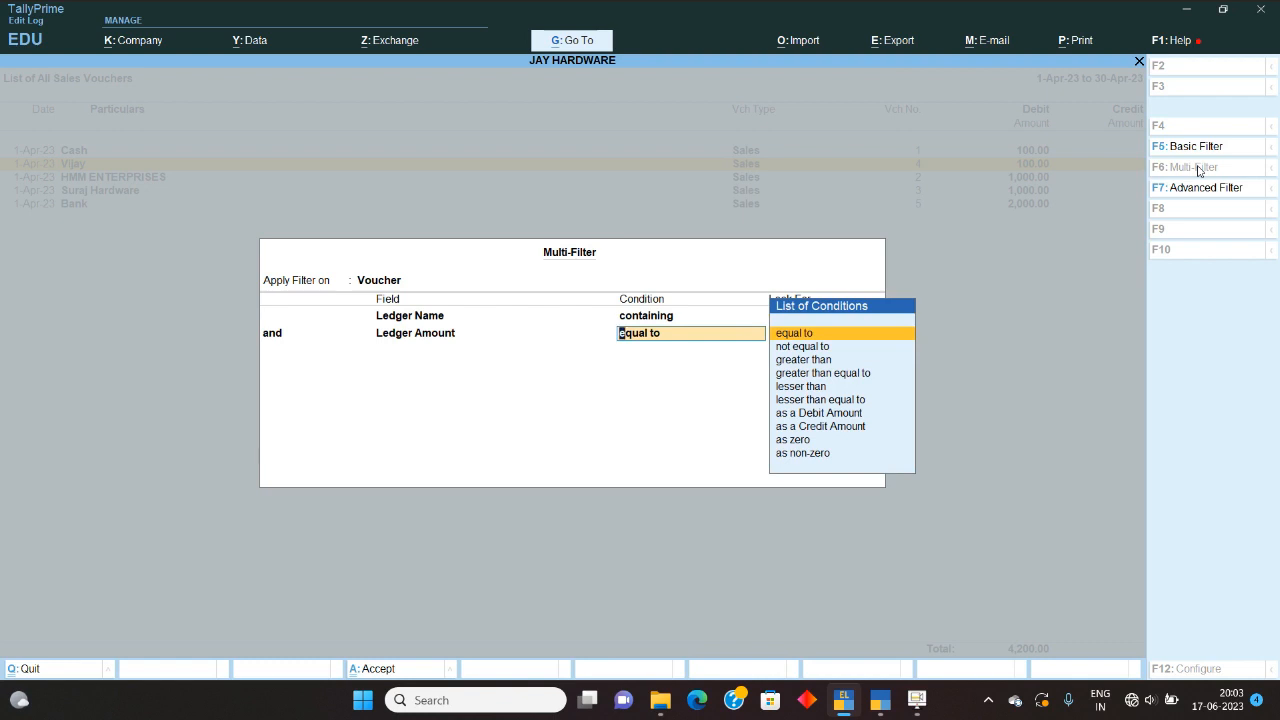
key(Return)
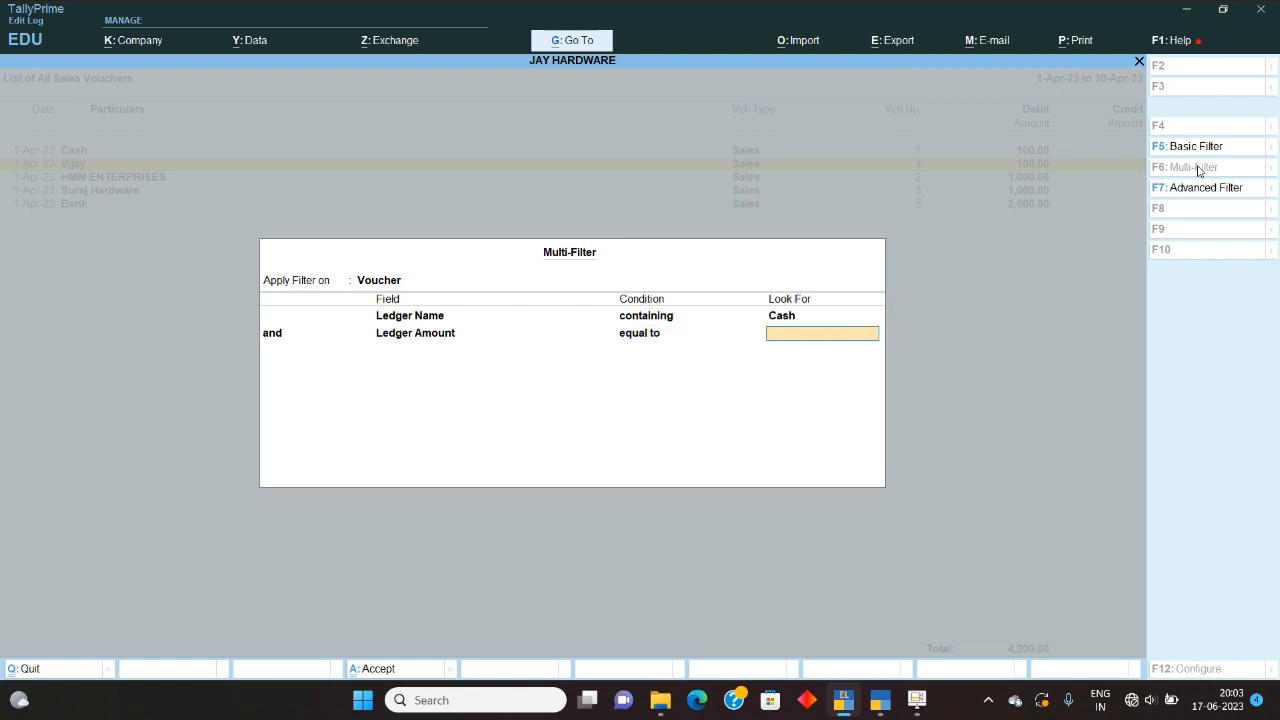
- Set the Ledger Amount condition to equal to 100 and apply the Multi-Filter to the voucher list
key(BackSpace)
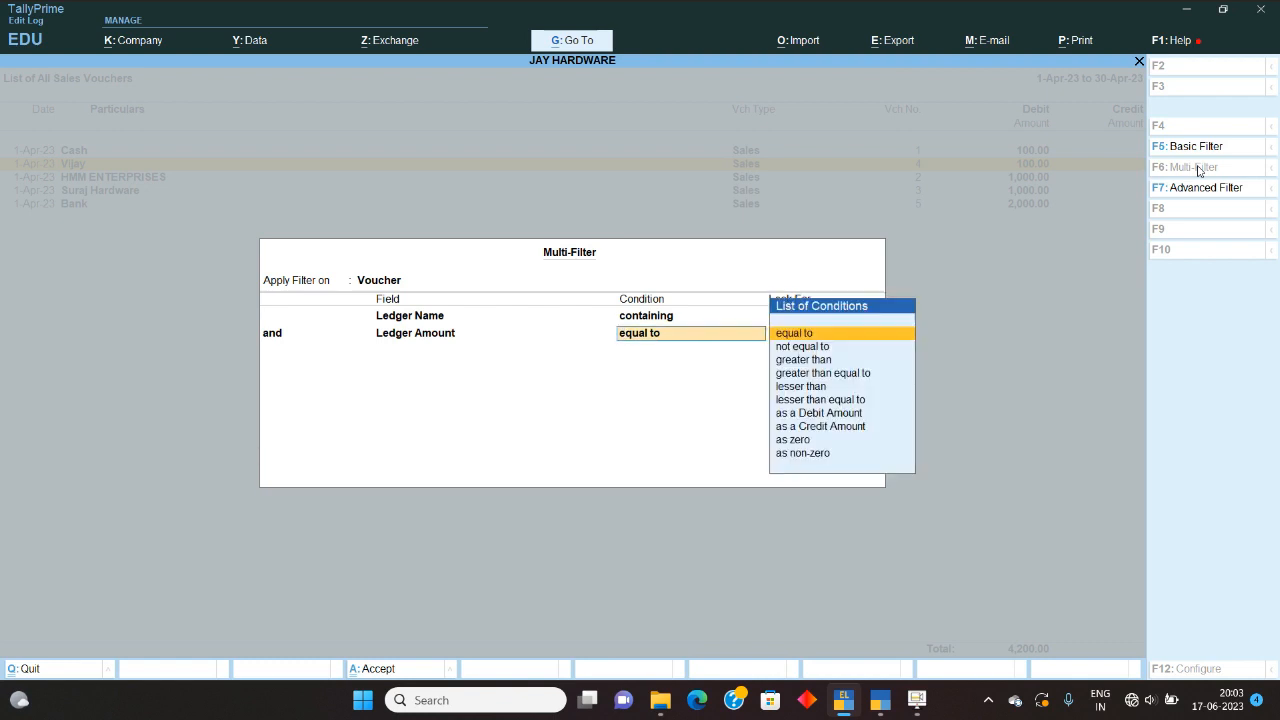
key(Down)
key(Down)
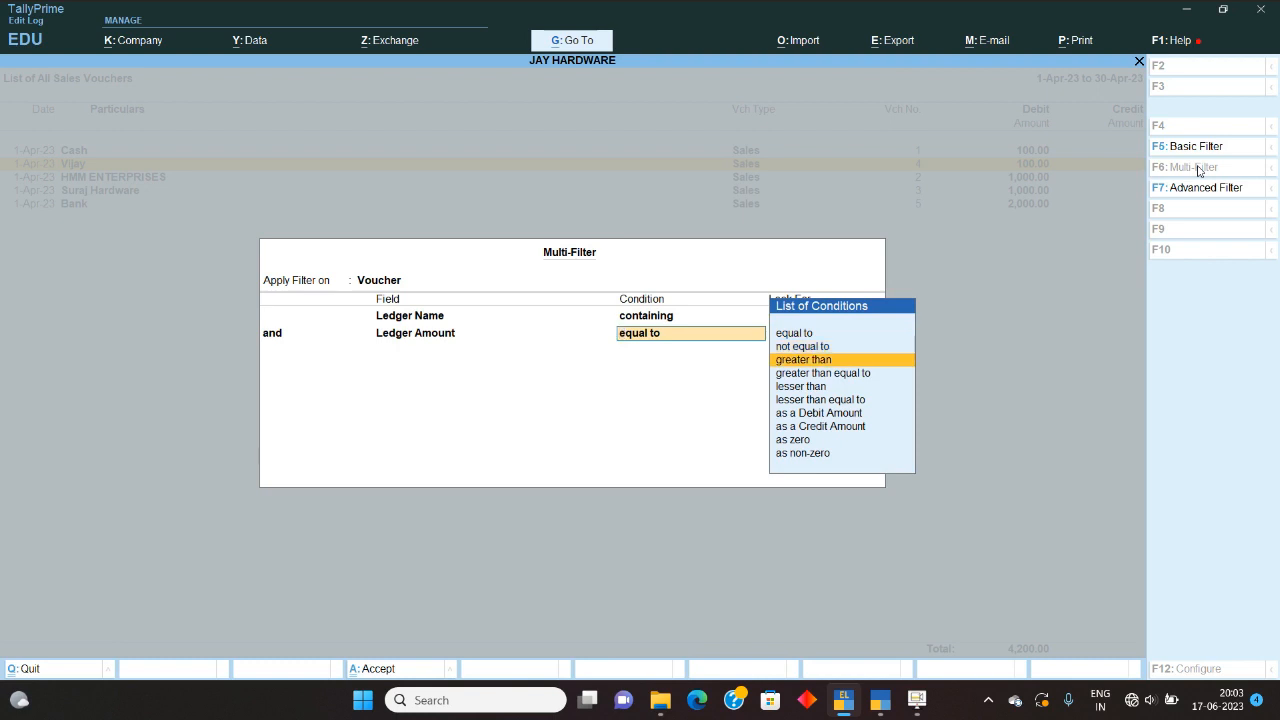
key(Up)
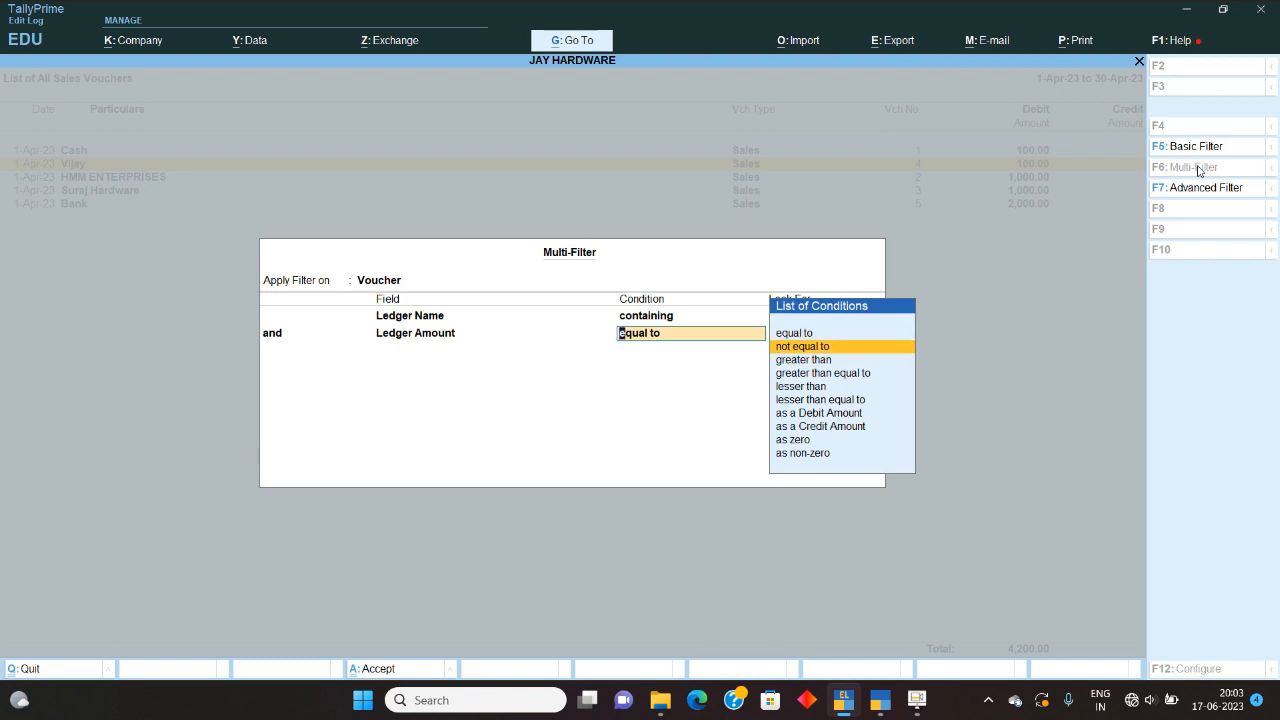
key(Up)
key(Return)
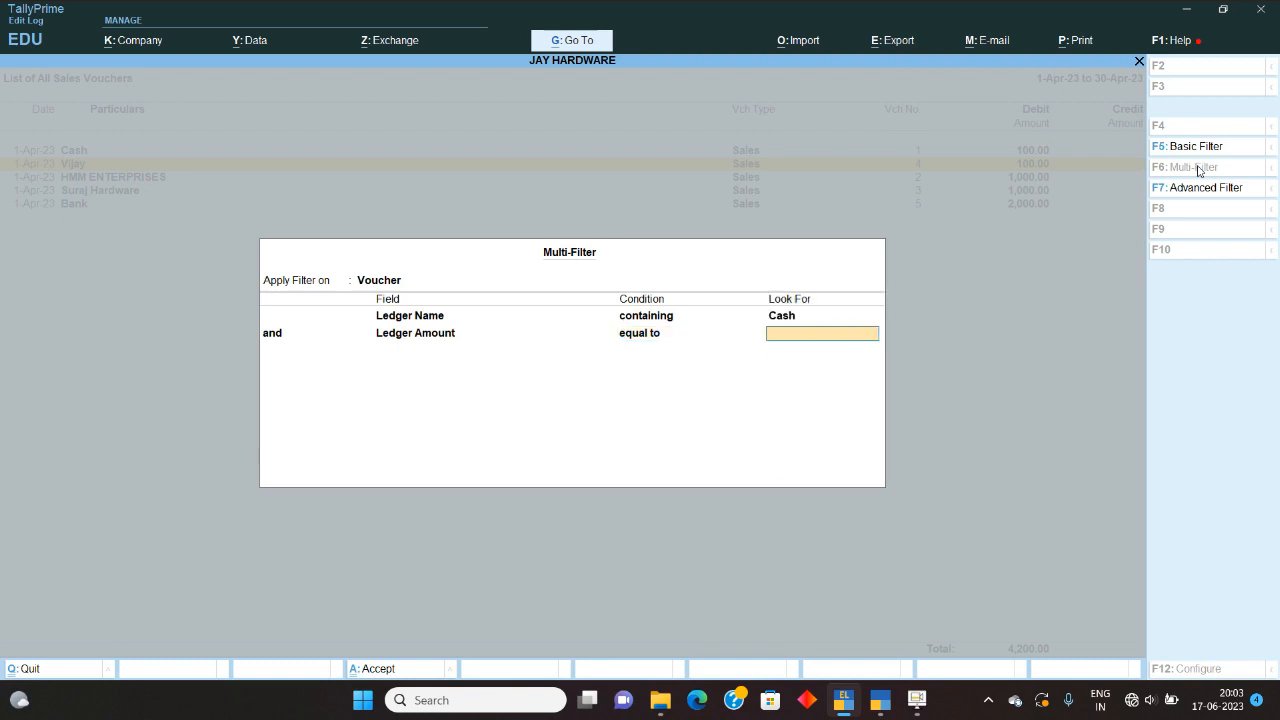
text(100)
key(Return)
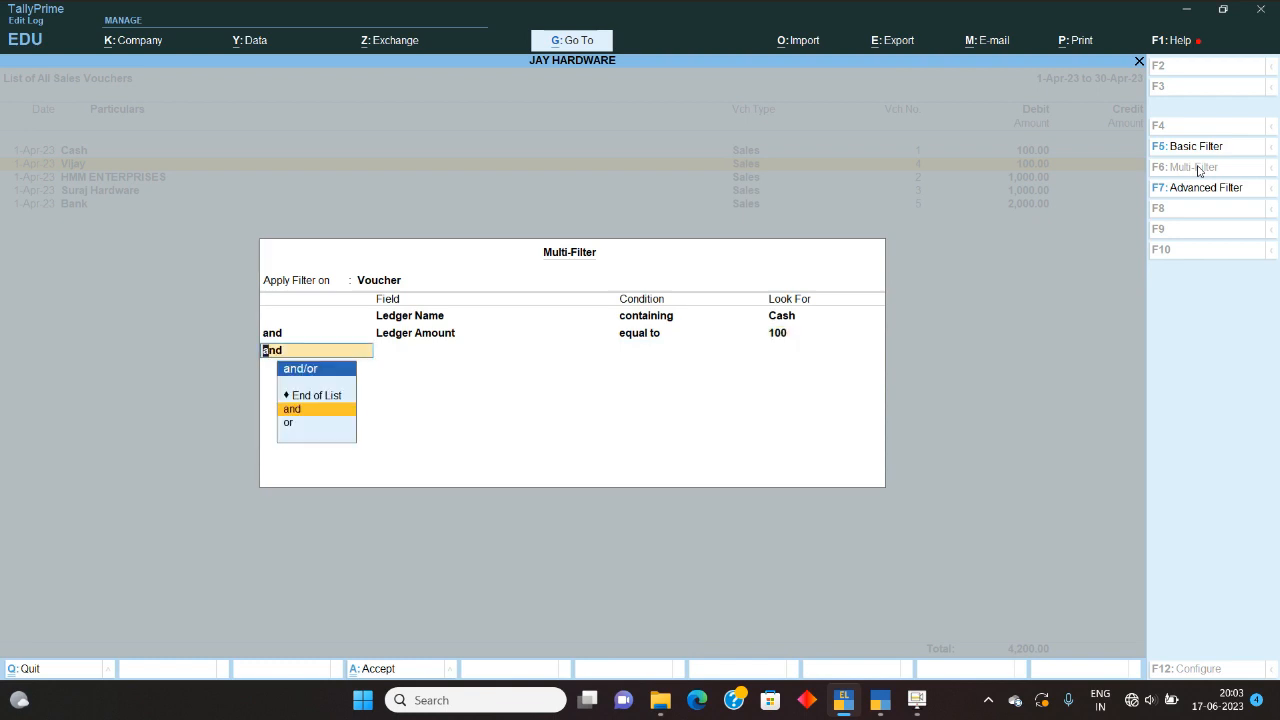
key(Return)
key(Return)
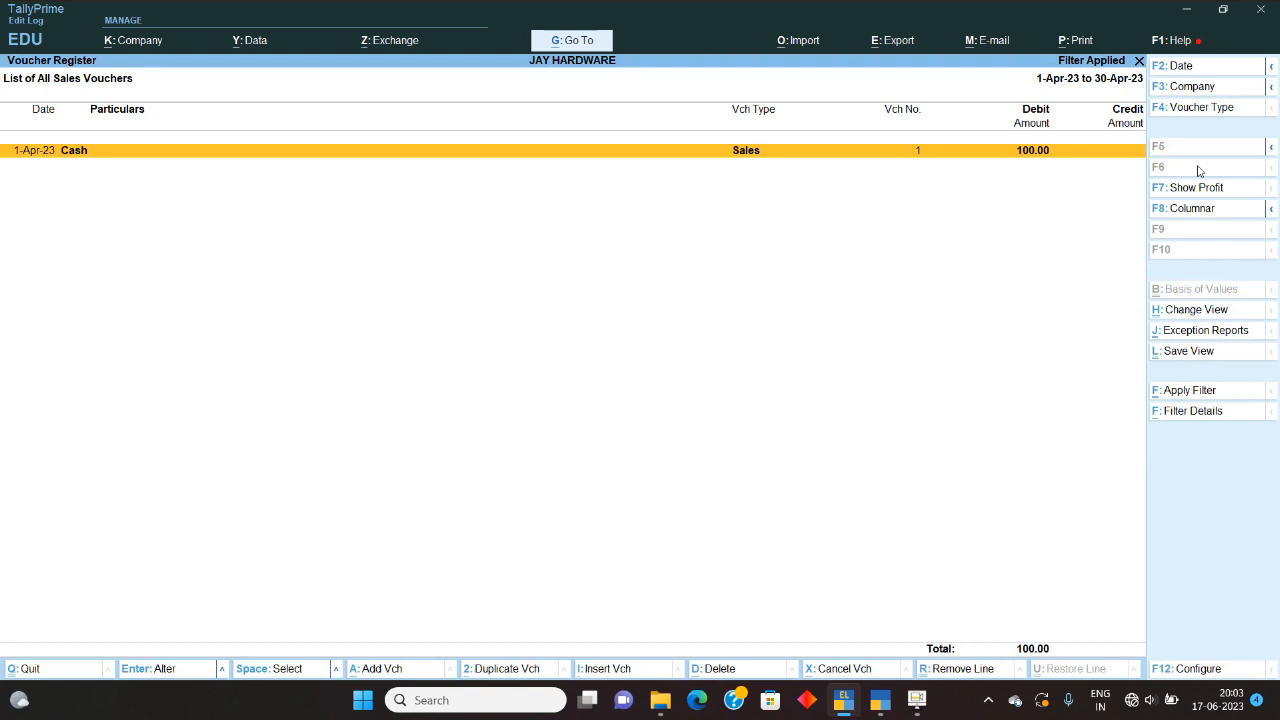
- Leave the Sales Register for the Gateway of Tally and open the Stock Summary
key(Escape)
key(Escape)
key(Escape)
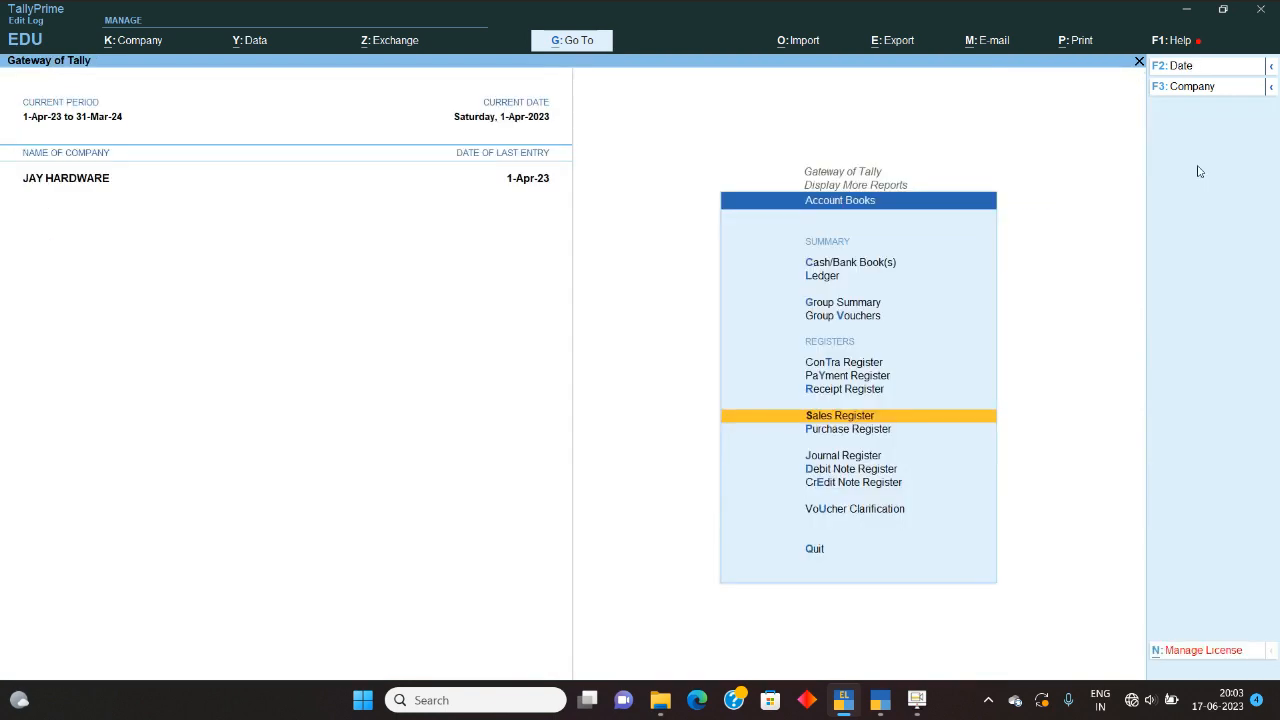
key(Escape)
key(Escape)
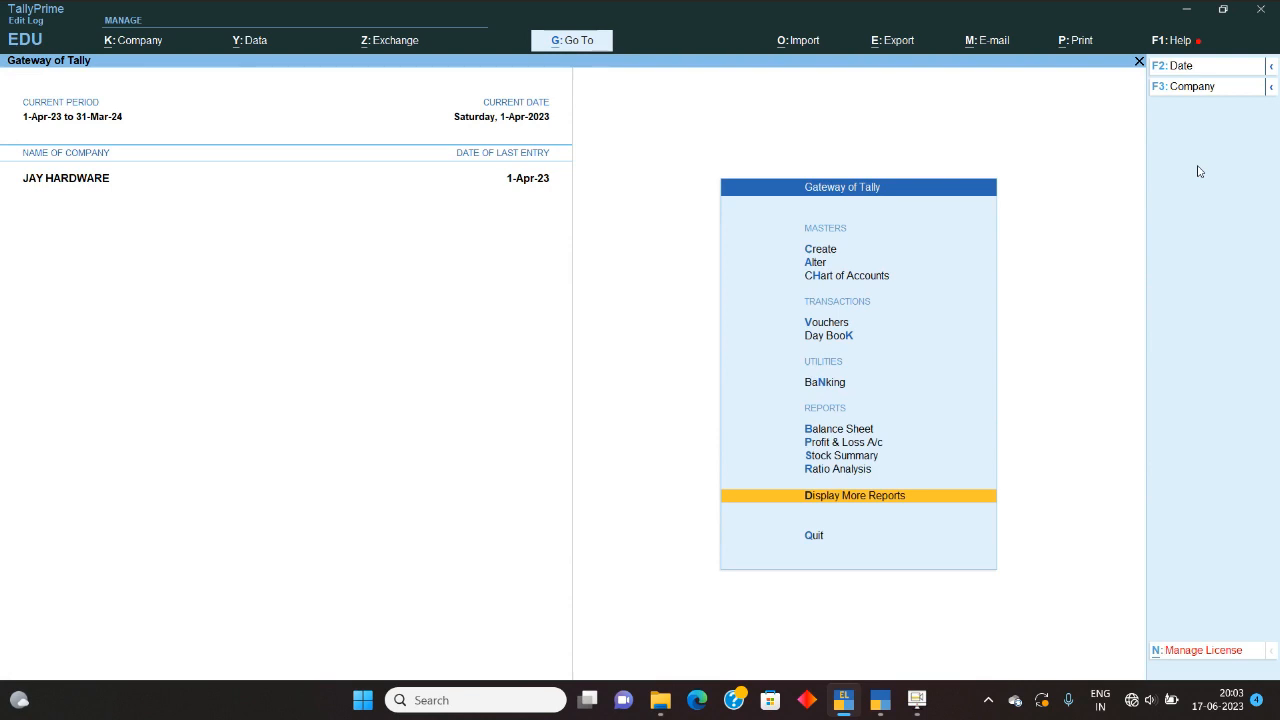
key(s)
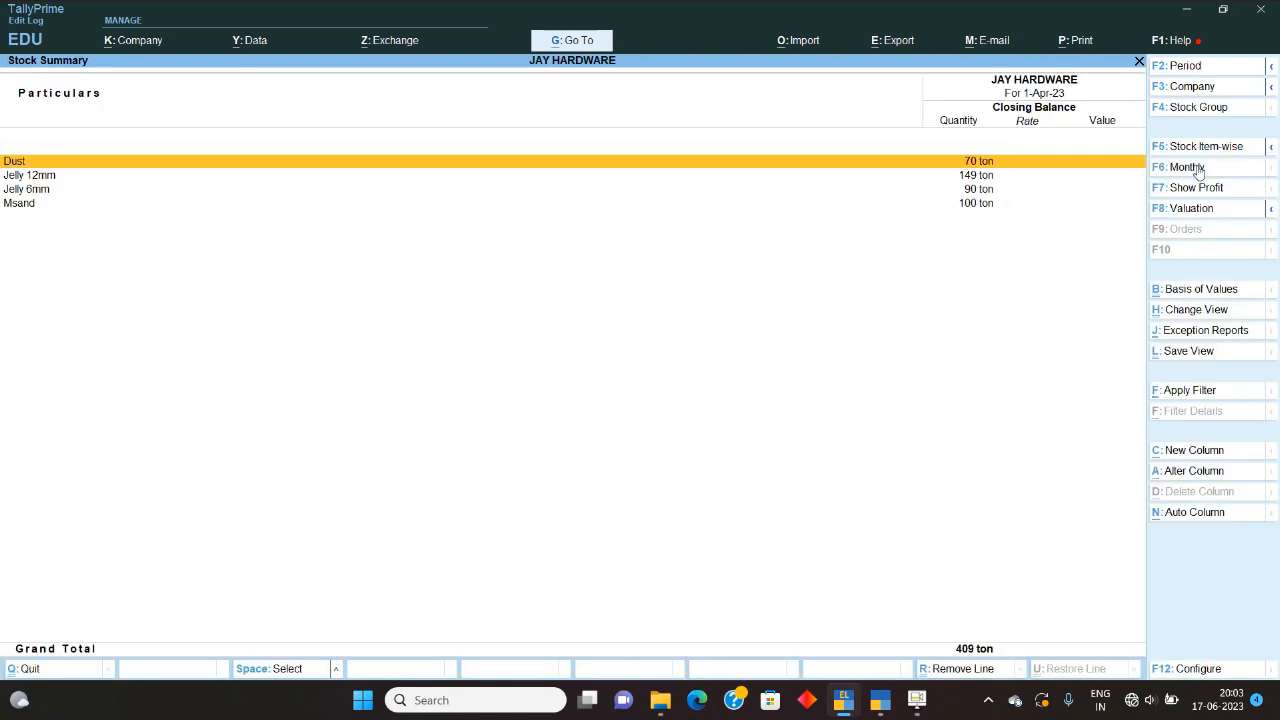
- Open the Dust stock item for alteration, keeping GST applicability as Applicable
key(ctrl+Return)
key(Return)
key(Return)
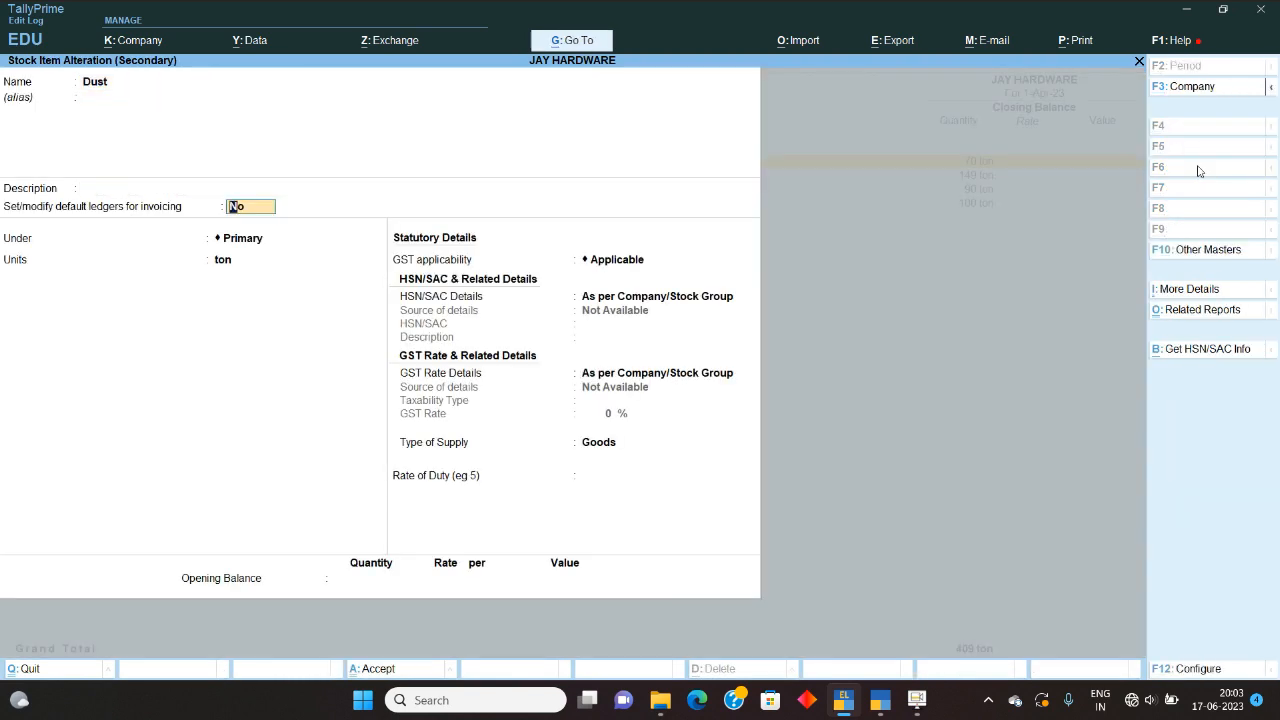
key(Return)
key(BackSpace)
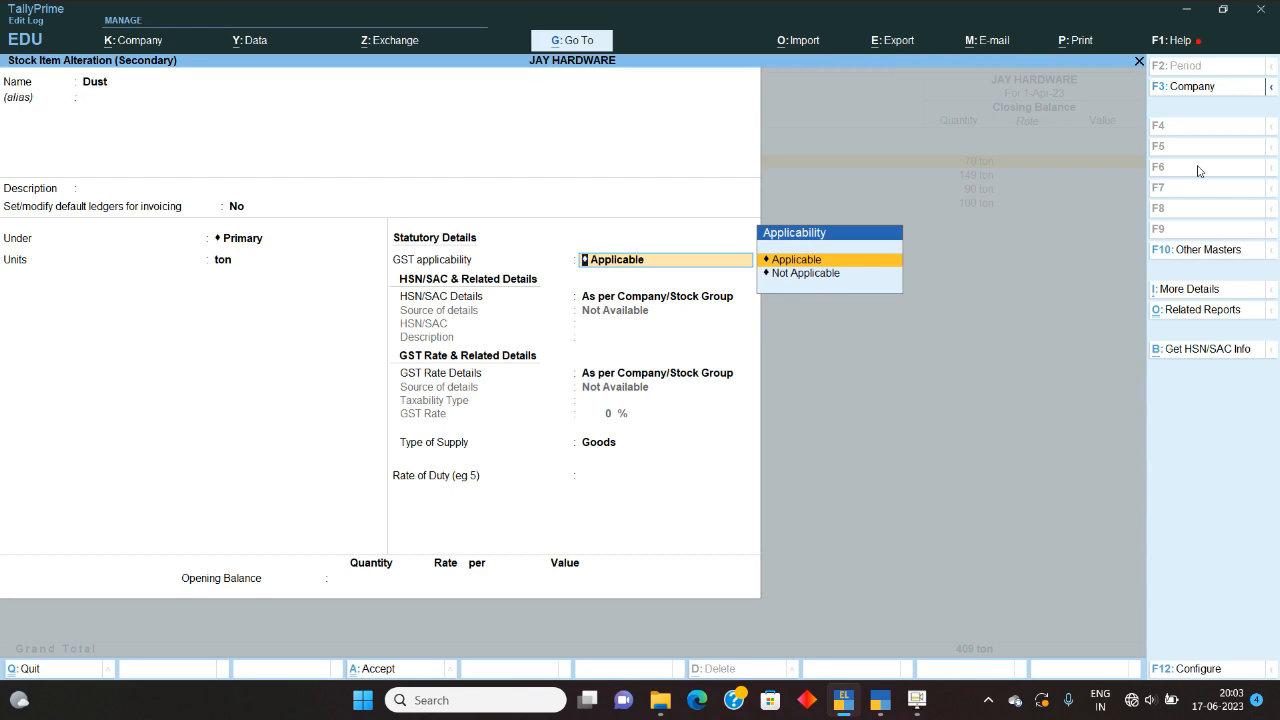
key(Return)
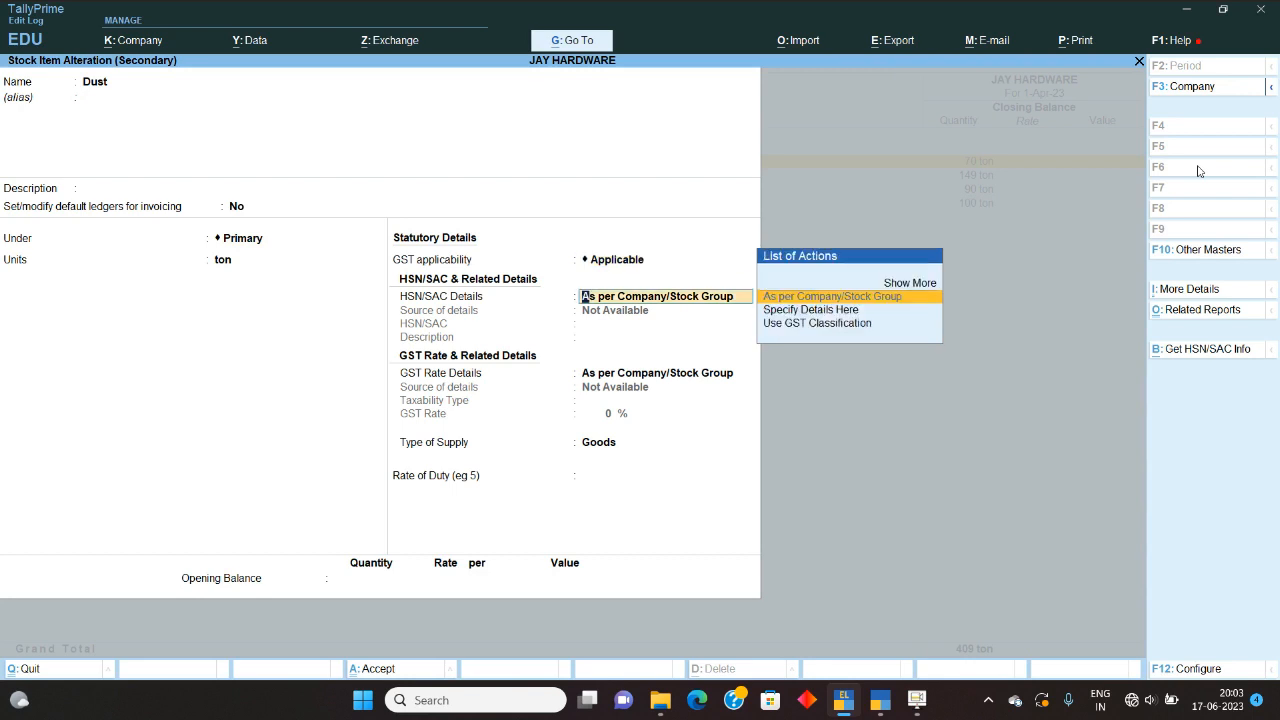
- Set Dust's HSN/SAC Details to Specify Details Here
key(Return)
key(Return)
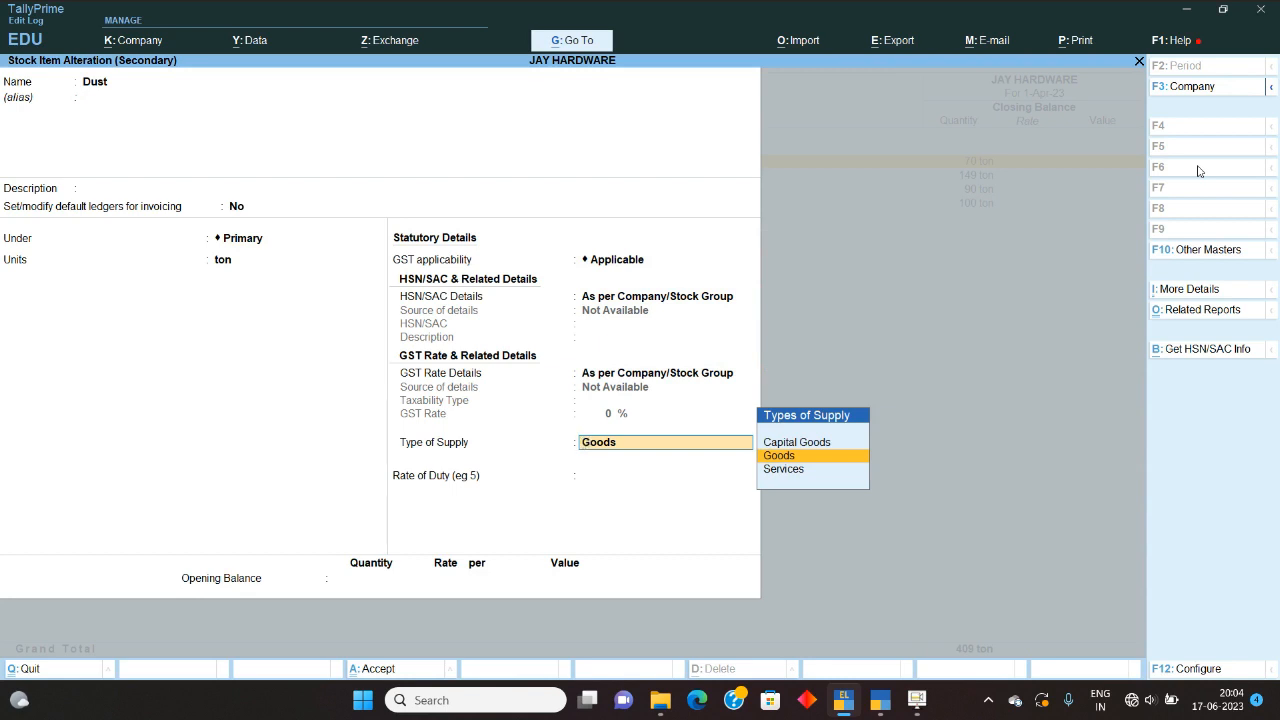
key(BackSpace)
key(BackSpace)
key(Down)
key(Down)
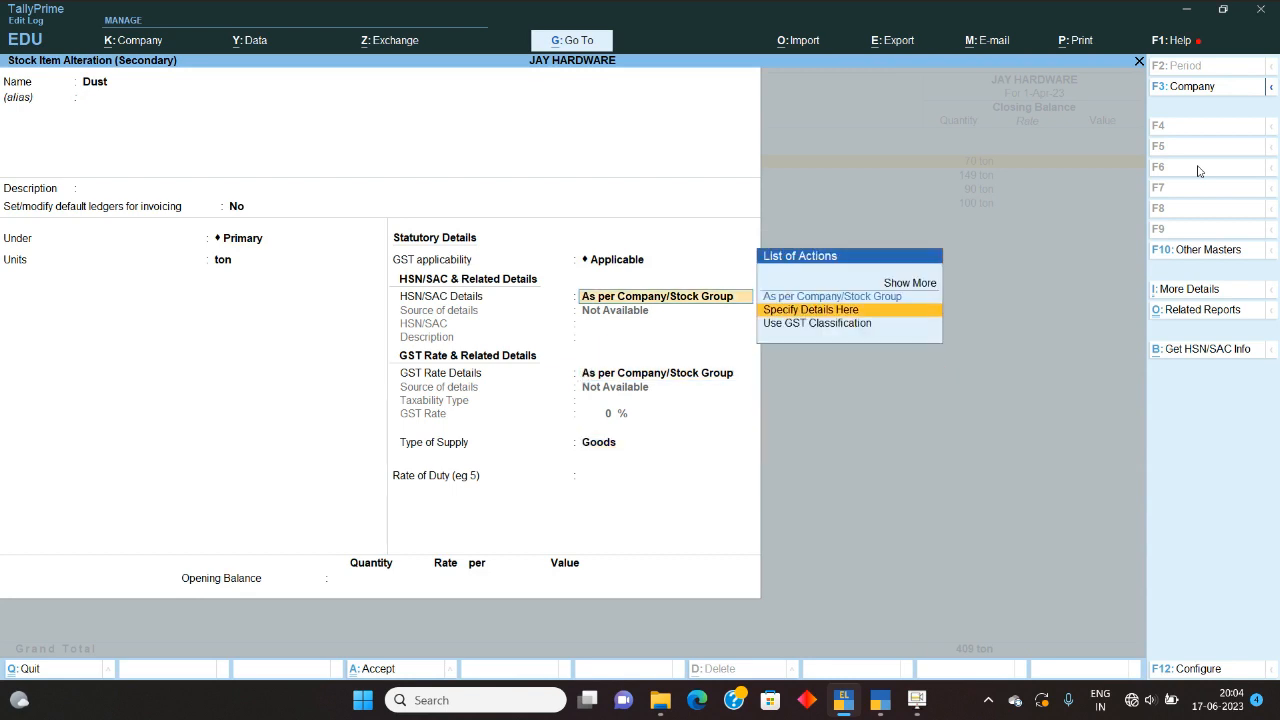
key(Up)
key(Return)
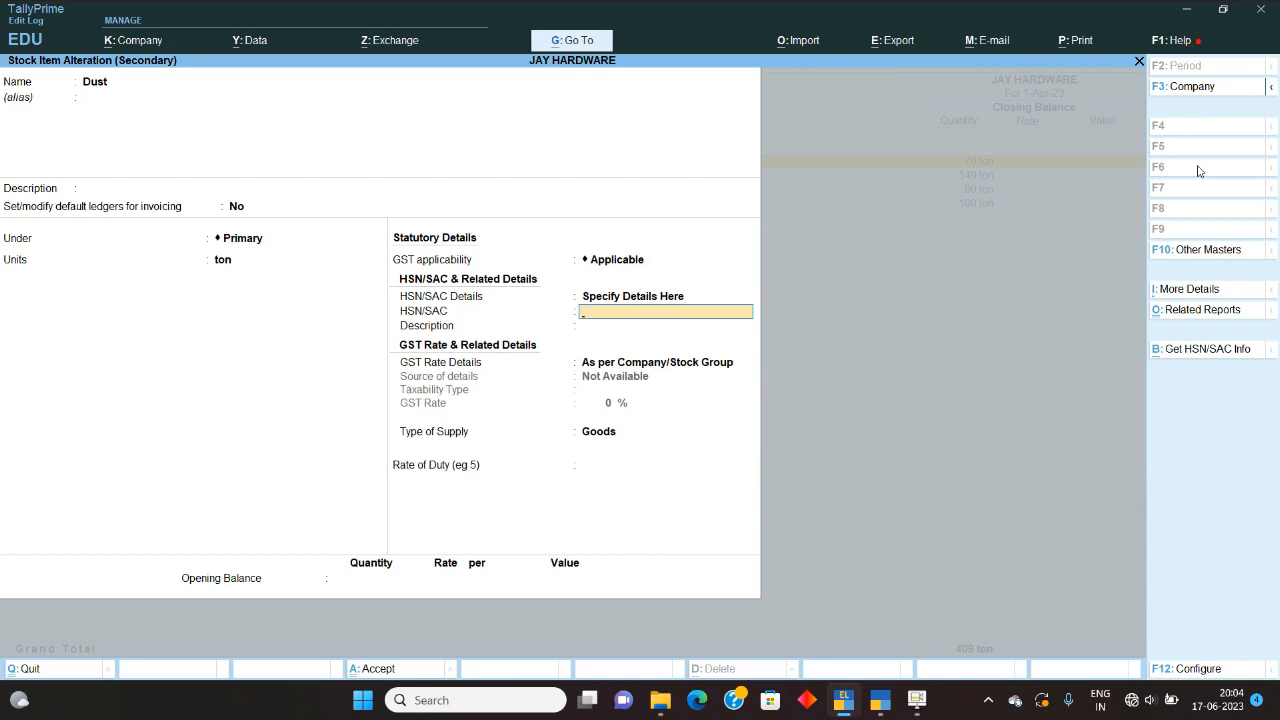
- Enter 2345 as Dust's HSN/SAC code, keep the remaining GST details and save the stock item
text(2345)
key(Return)
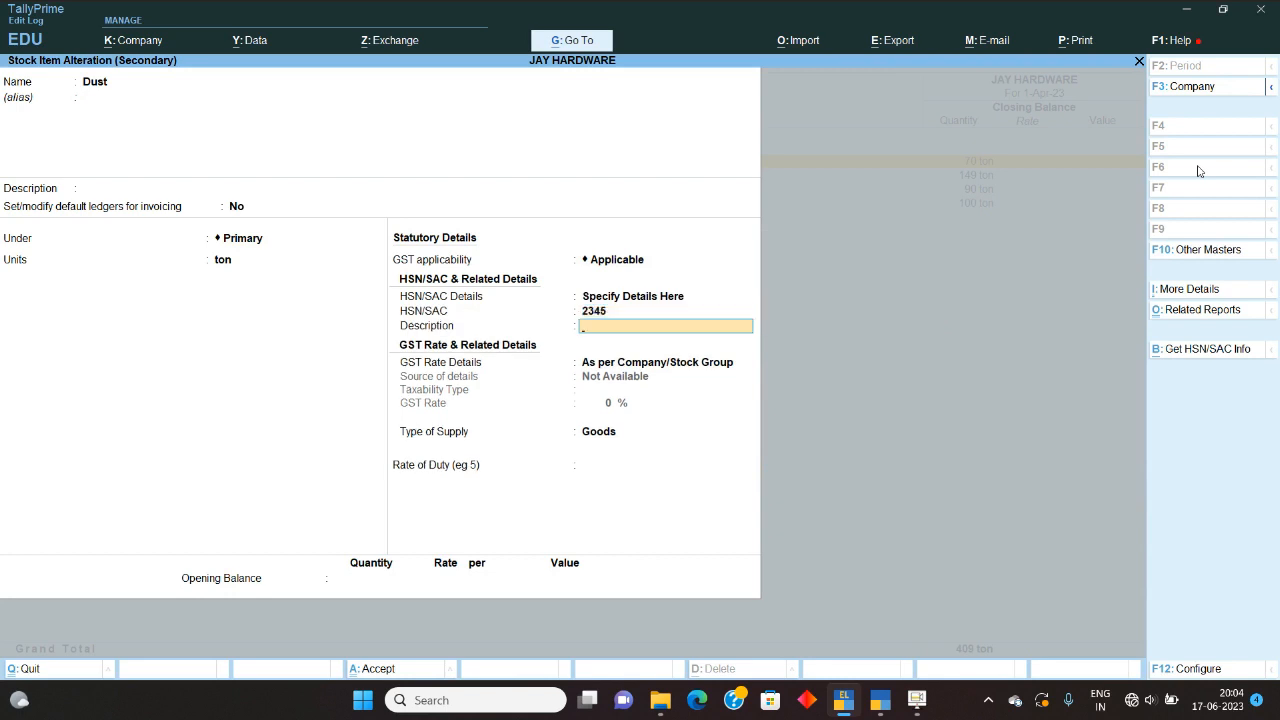
key(Return)
key(Return)
key(Return)
key(Return)
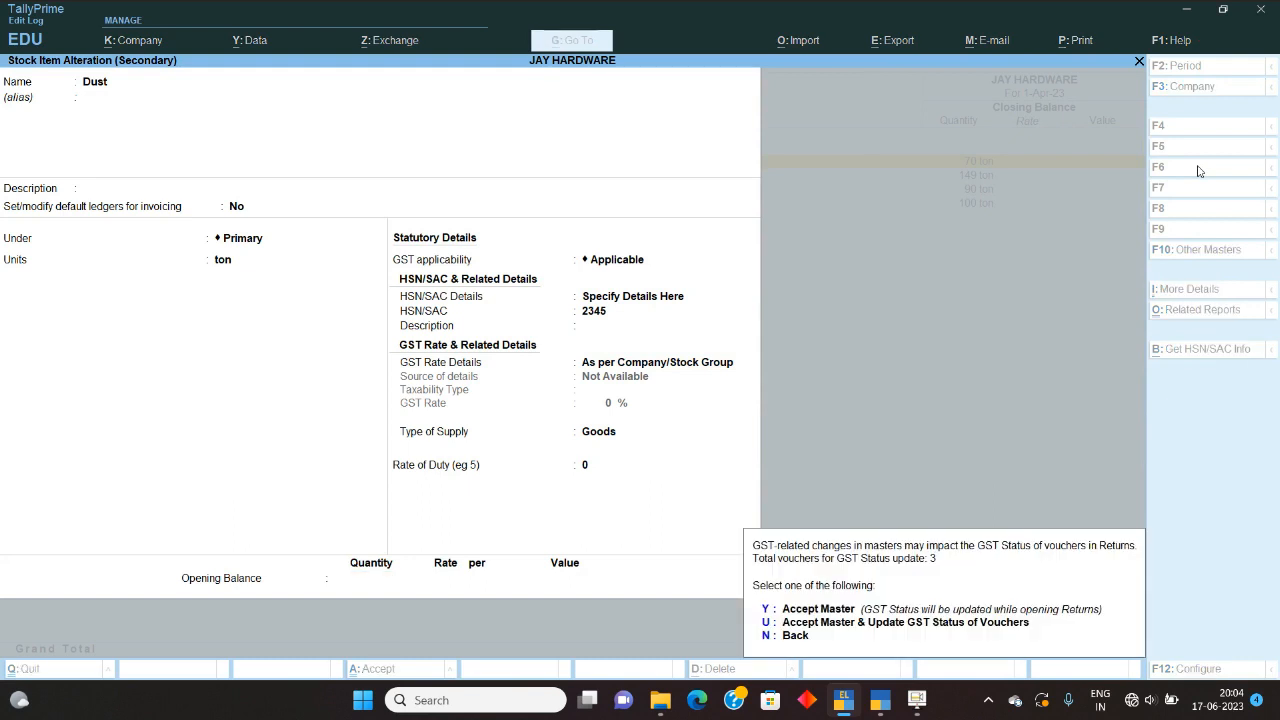
key(Return)
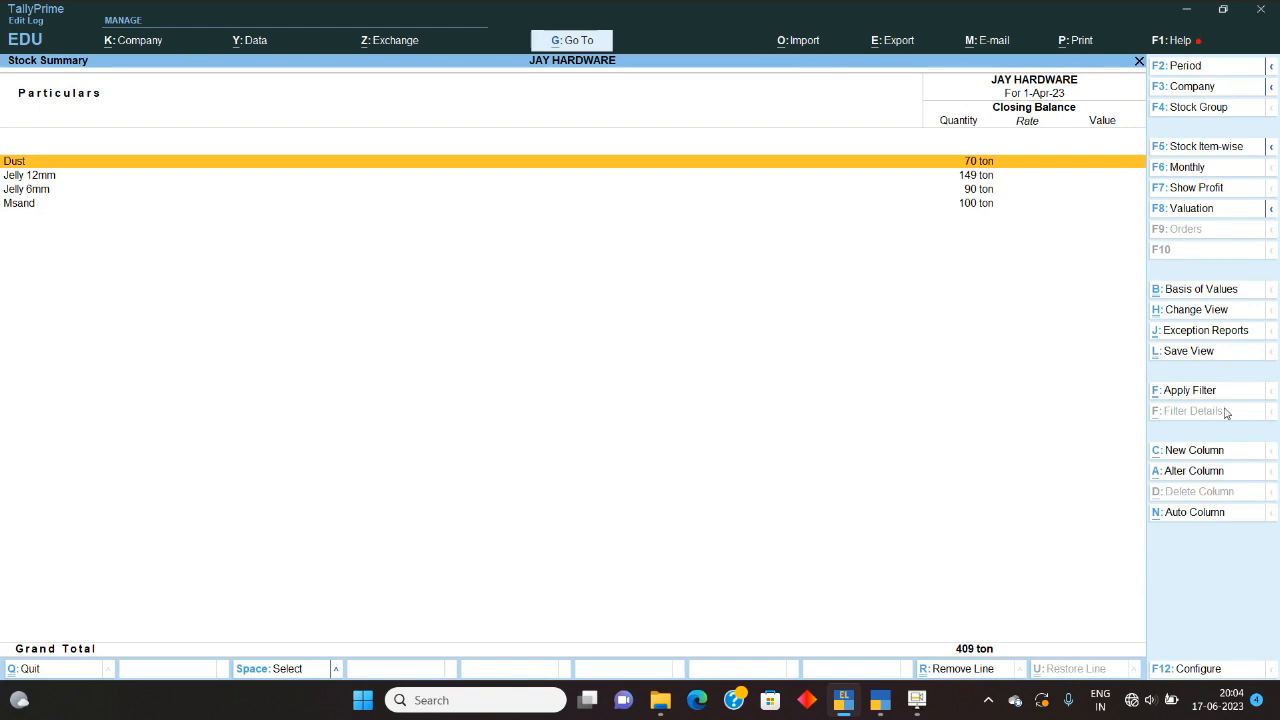
- Apply a Basic Filter to the Stock Summary for stock items whose HSN/SAC is equal to 2345
click(1190, 391)
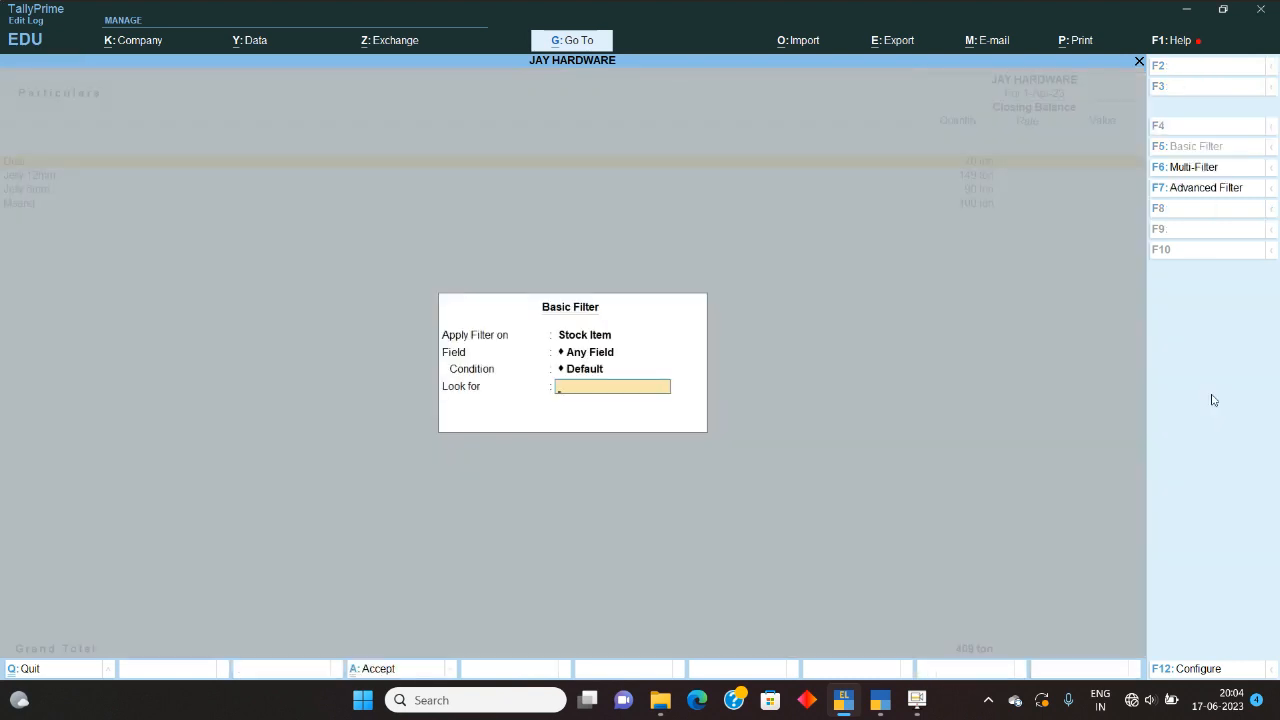
key(Return)
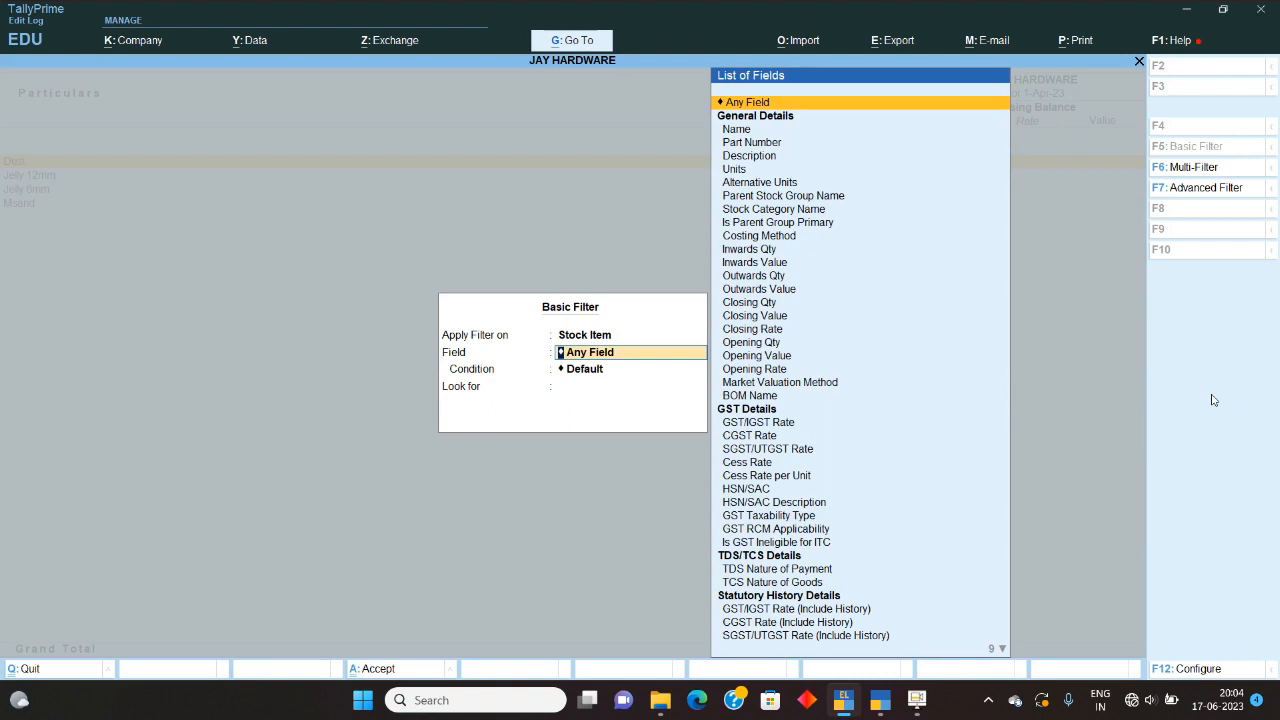
text(h)
key(Down)
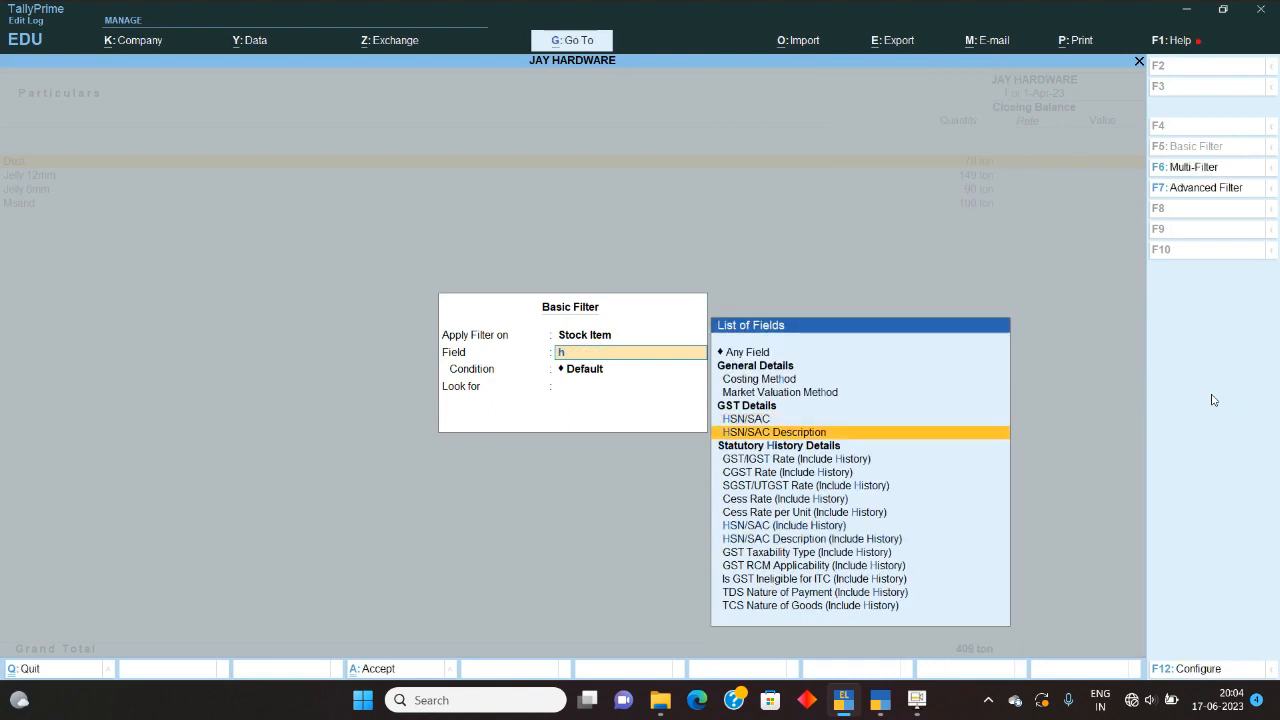
key(Up)
key(Return)
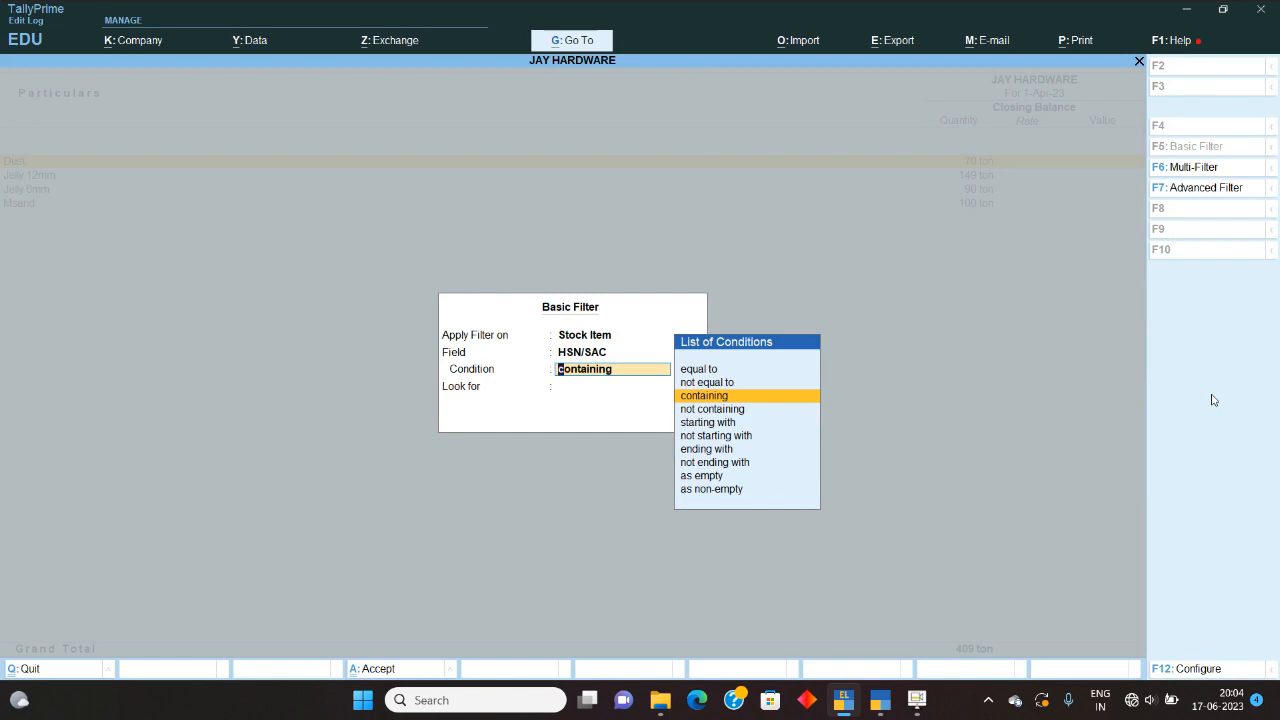
key(Up)
key(Up)
key(Return)
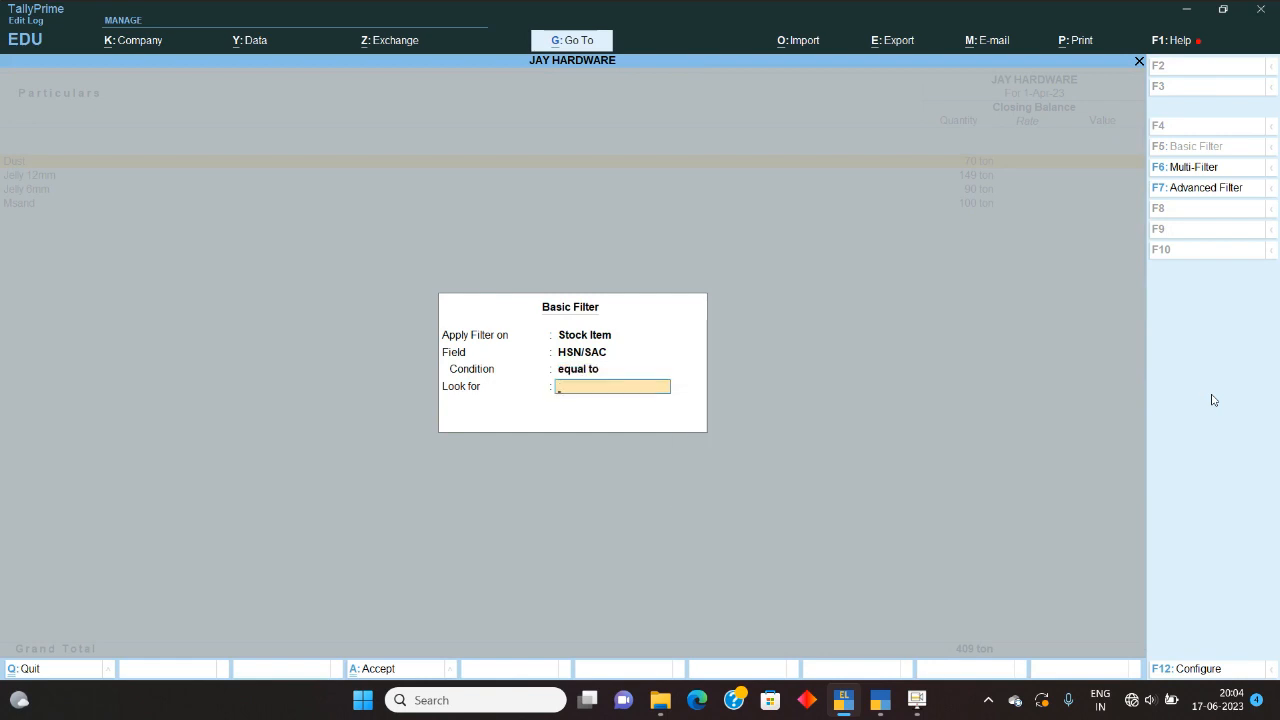
text(2345)
key(Return)
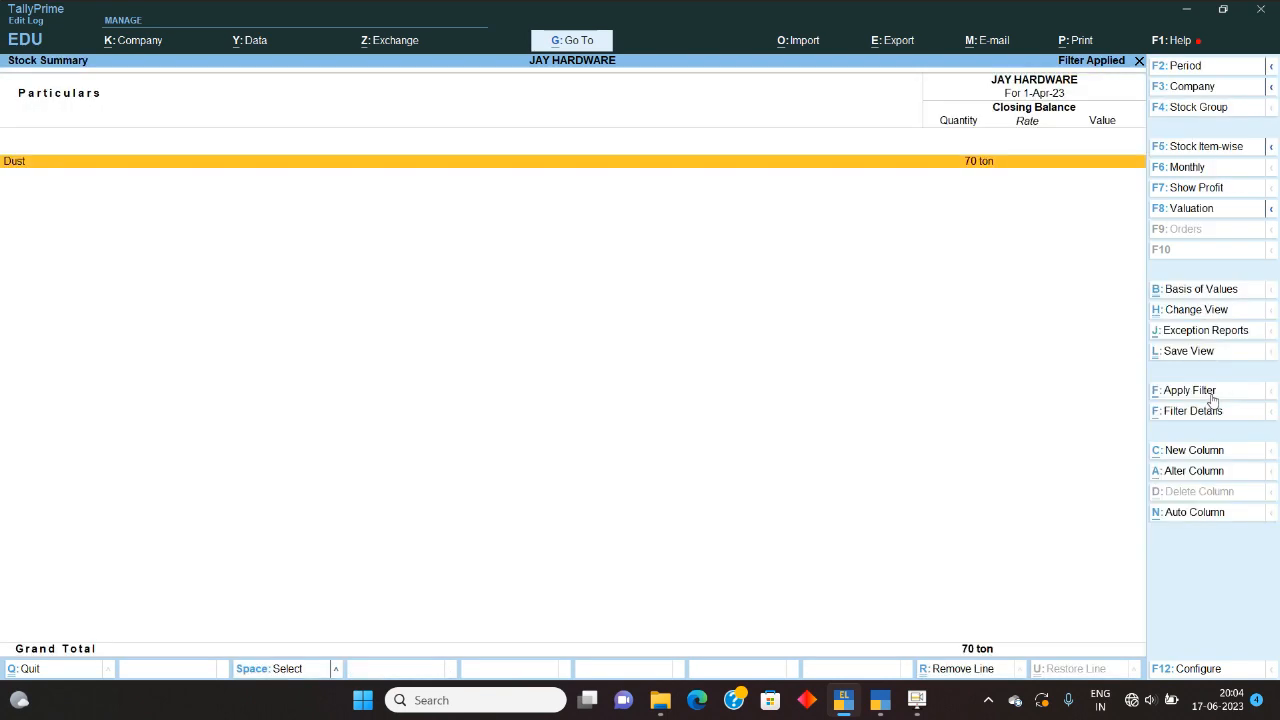
- View the vouchers of the Dust stock item, and return to the unfiltered Stock Summary
key(Return)
key(Return)
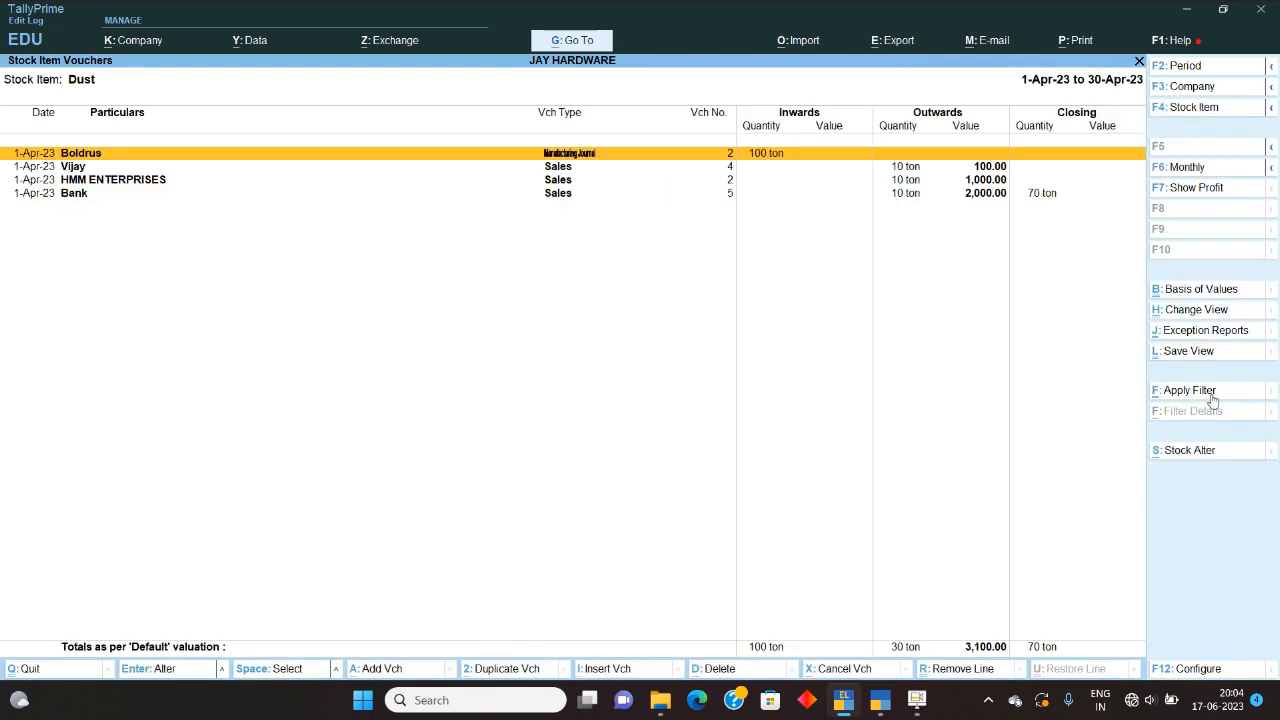
key(Escape)
key(Escape)
key(Escape)
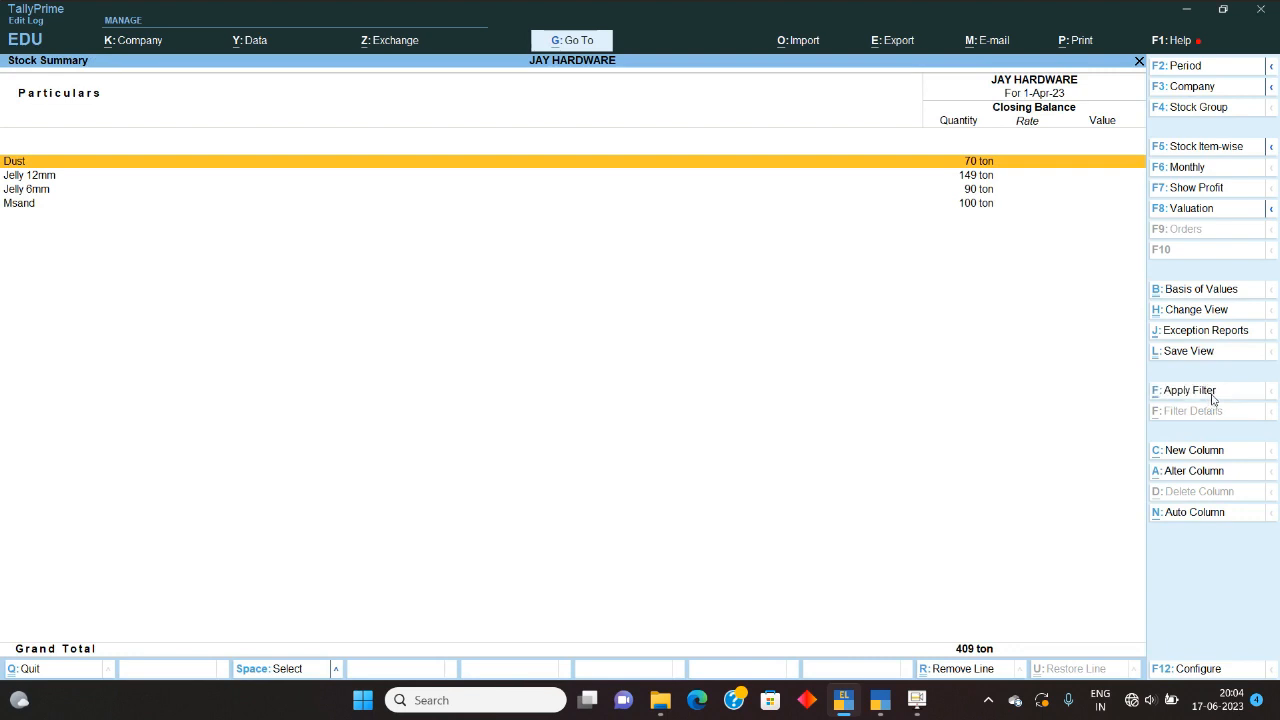
- Apply a Basic Filter to the Stock Summary for stock items whose HSN/SAC contains 2345
click(1212, 396)
key(BackSpace)
key(BackSpace)
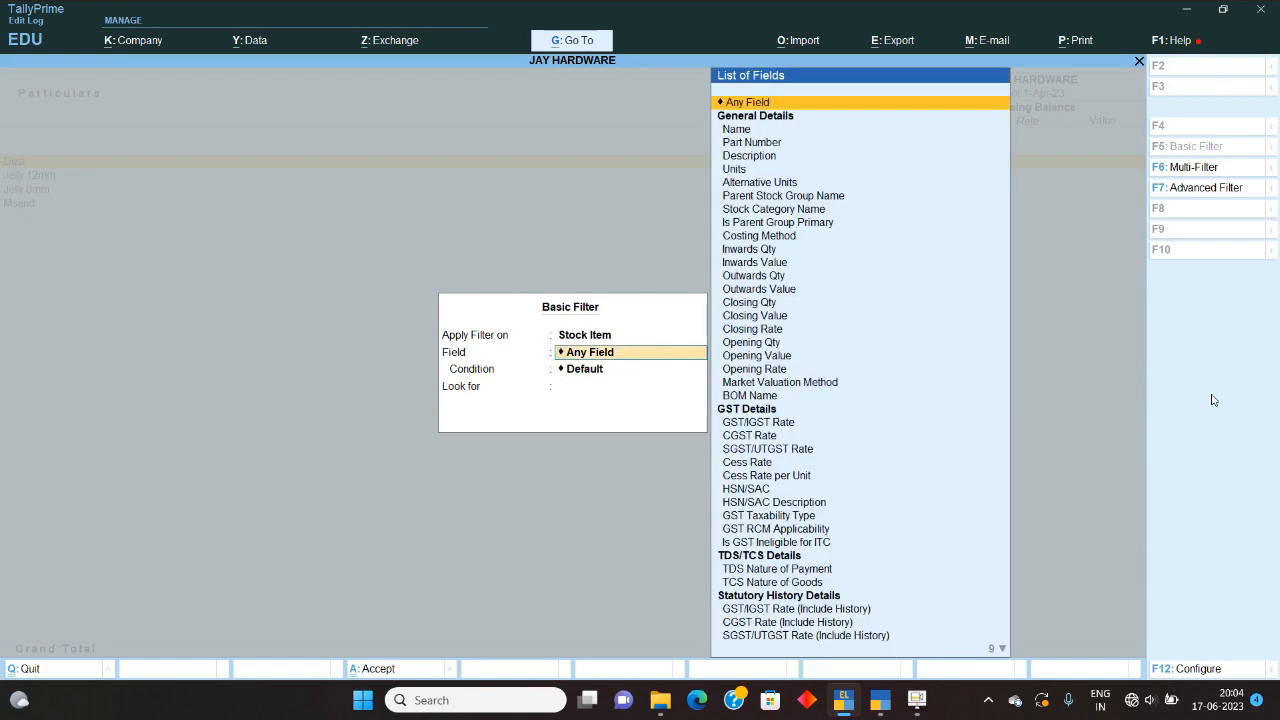
text(Hs)
key(Return)
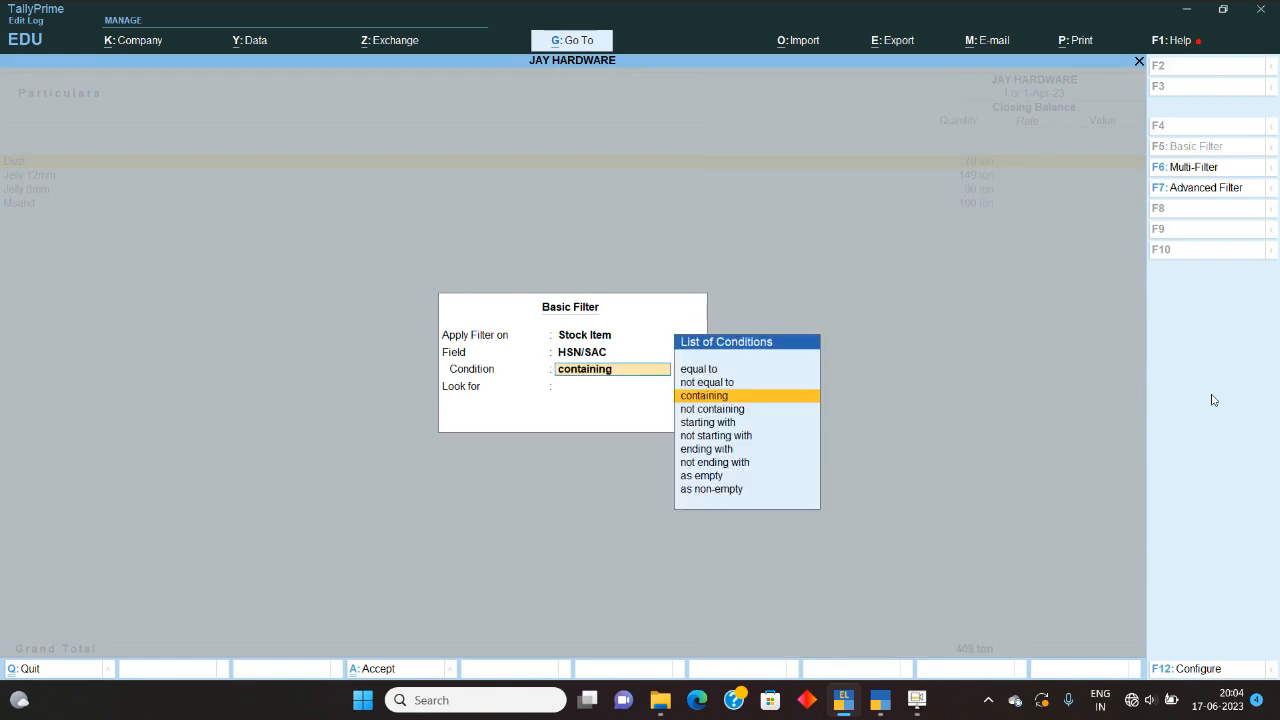
key(Return)
text(2345)
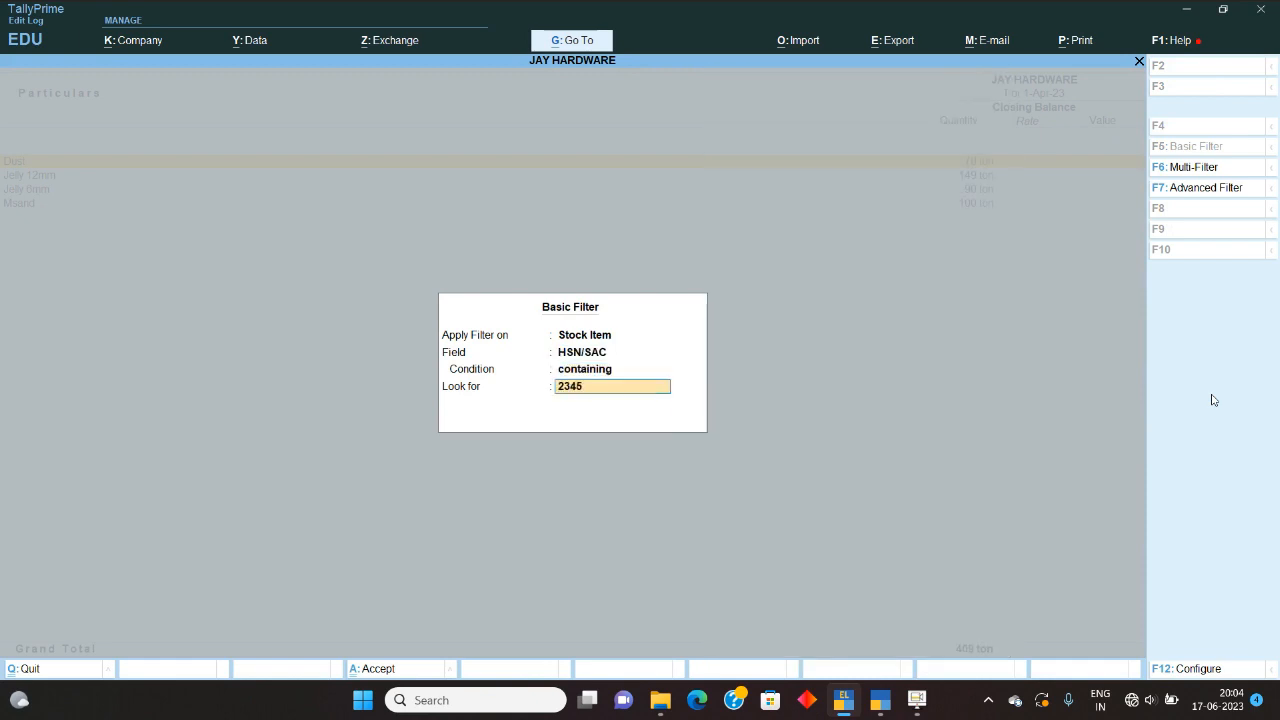
key(Return)
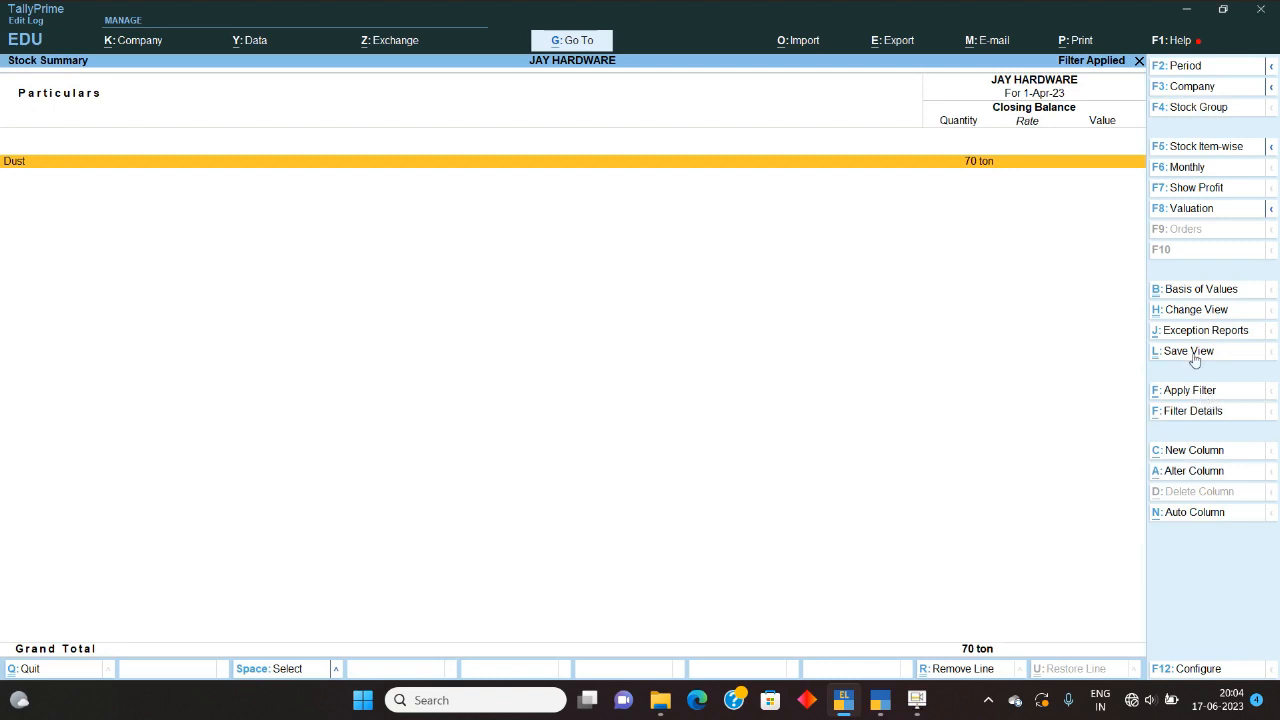
- Save the filtered report as the default view named Stock Summary - My View, and reopen the Stock Summary
click(1193, 355)
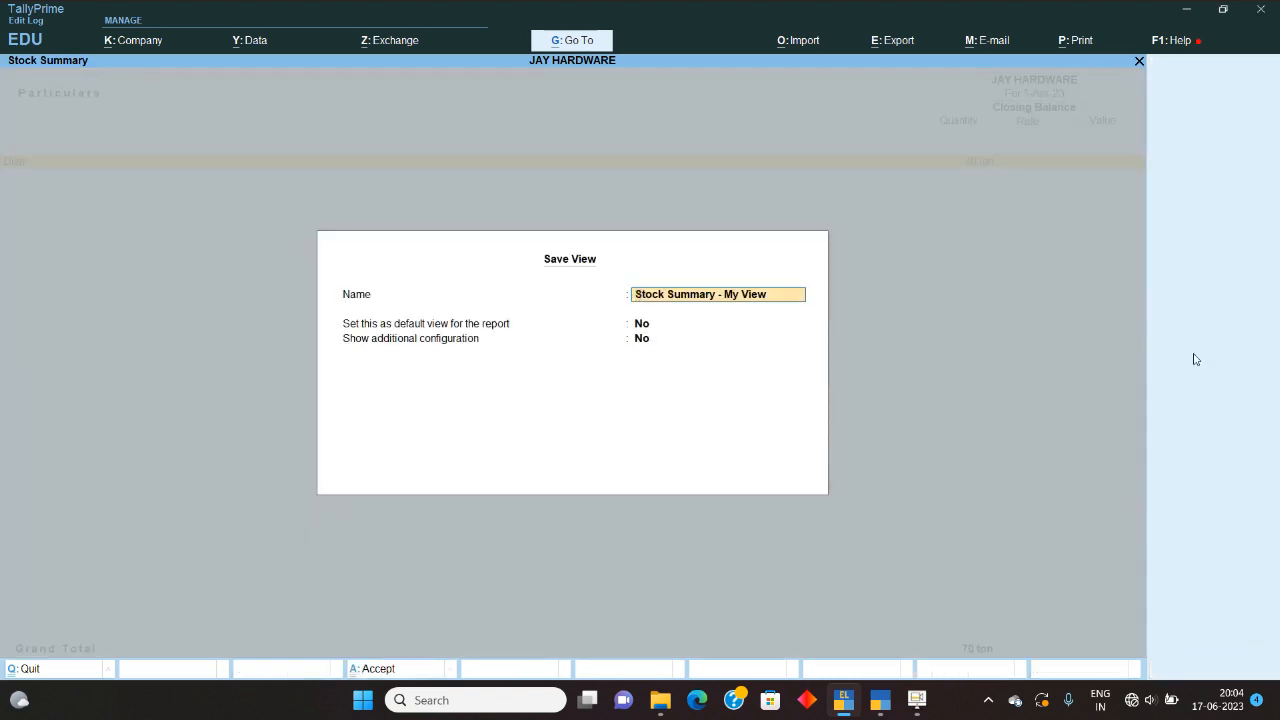
key(Return)
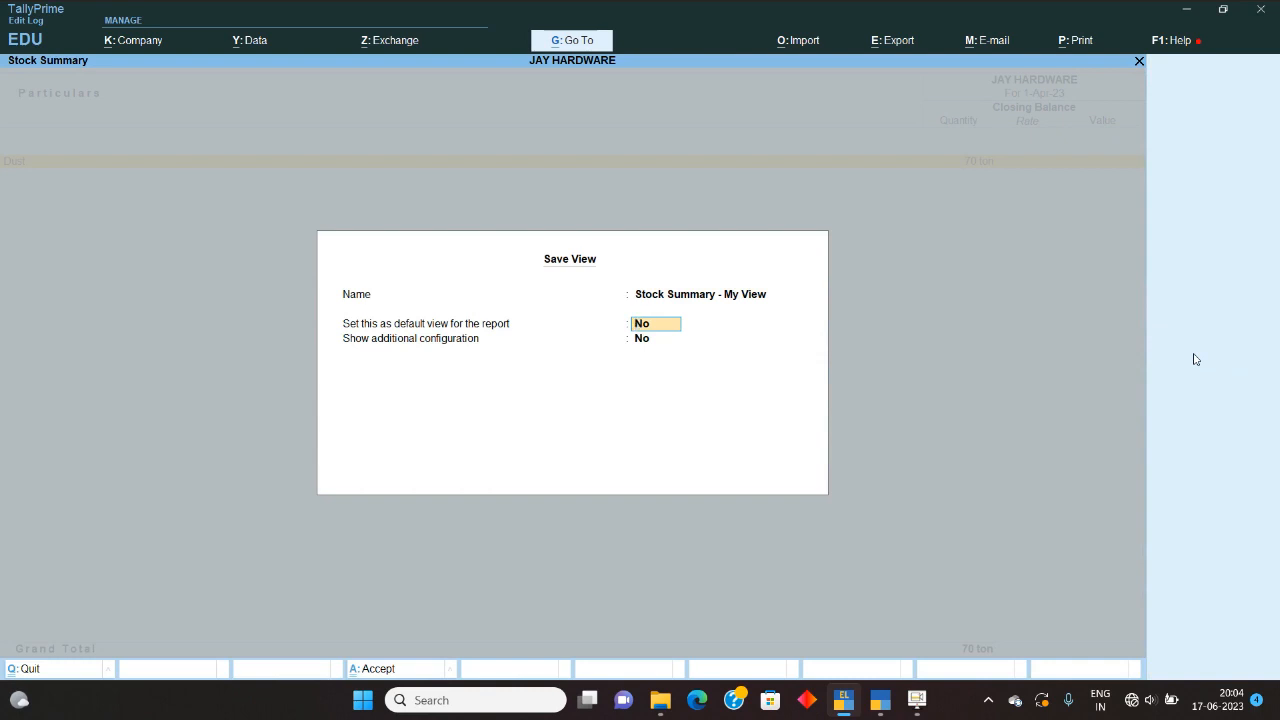
text(y)
key(Return)
key(Return)
key(Return)
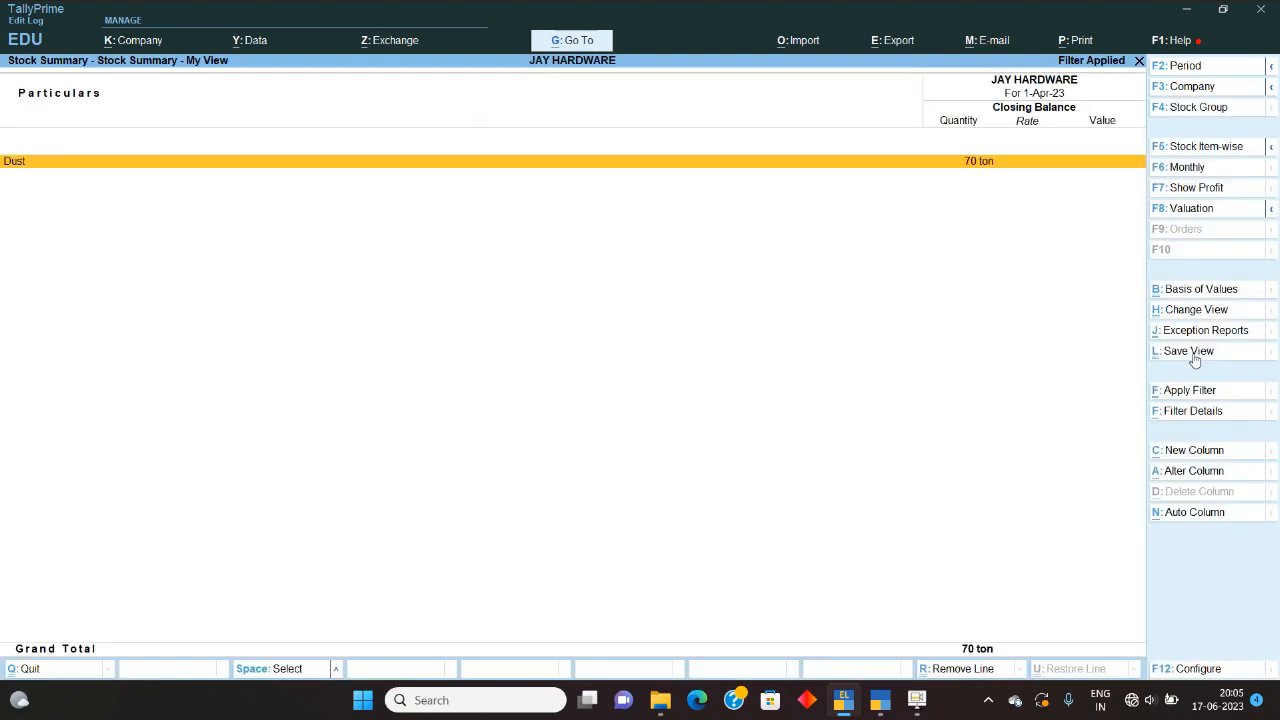
key(Escape)
key(Return)
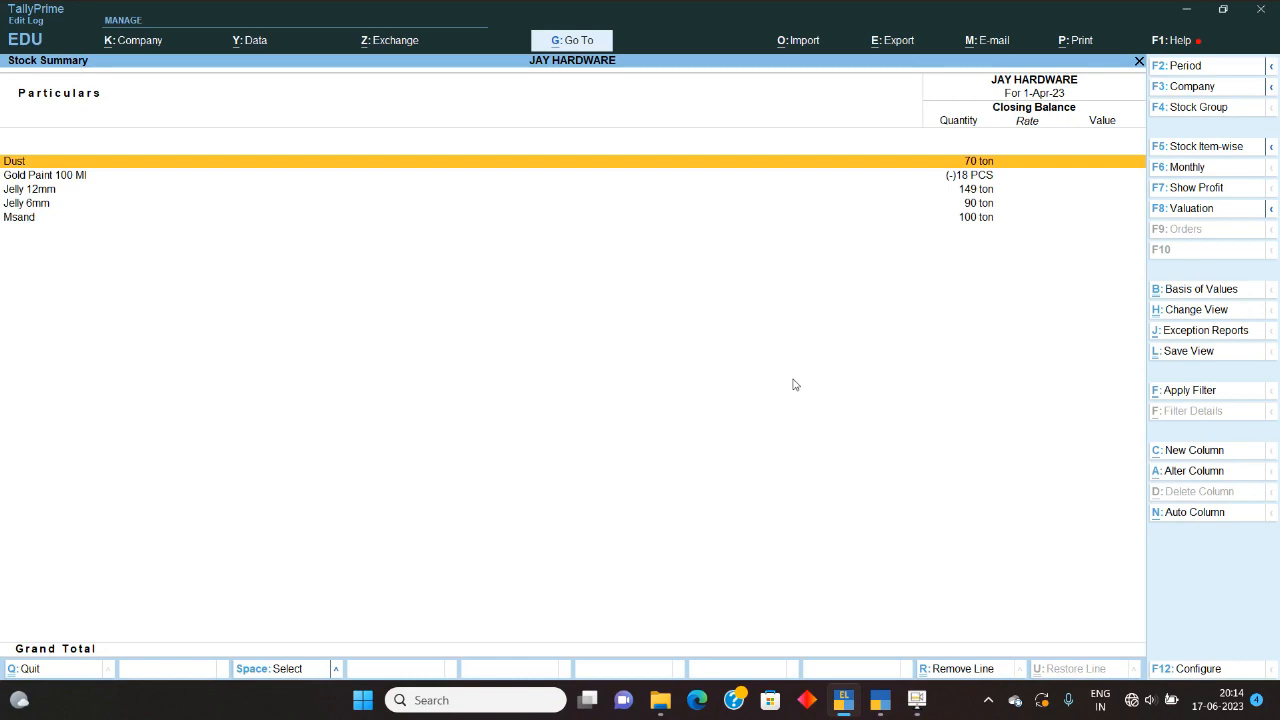
- Examine the Gold Paint 100 Ml monthly summary and its April vouchers, and return to the Gateway of Tally
key(Down)
key(Return)
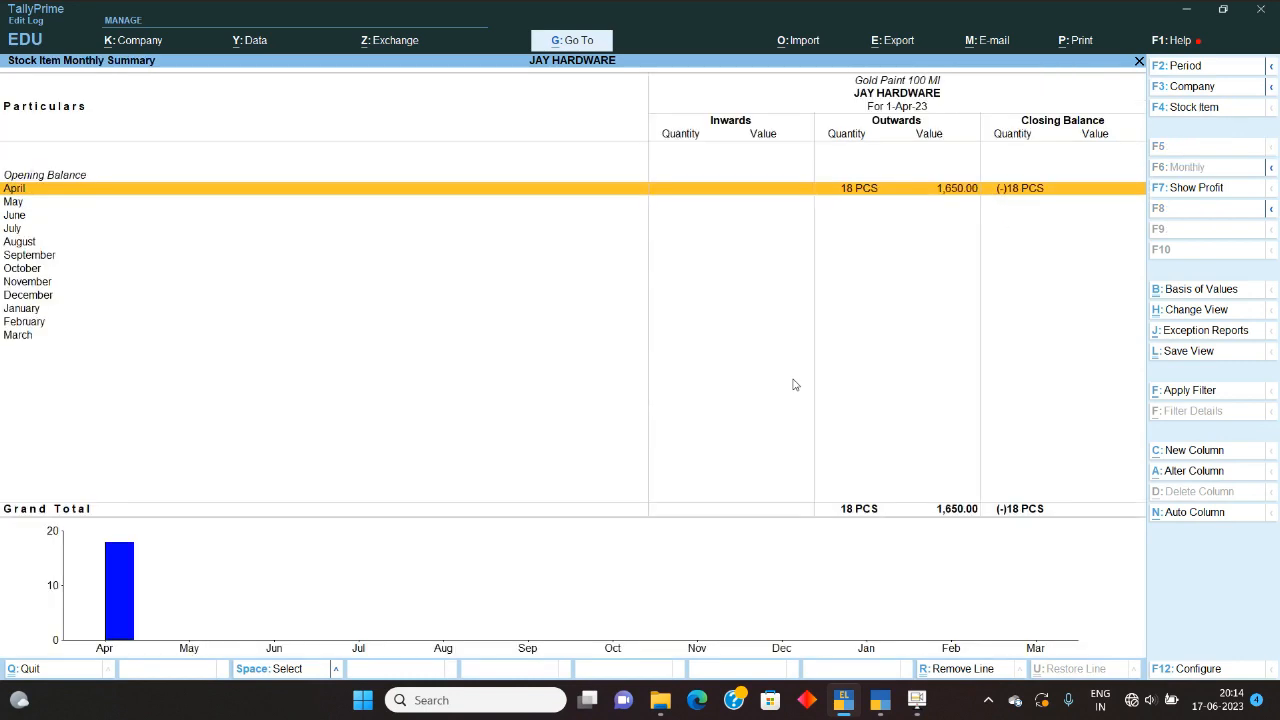
key(Escape)
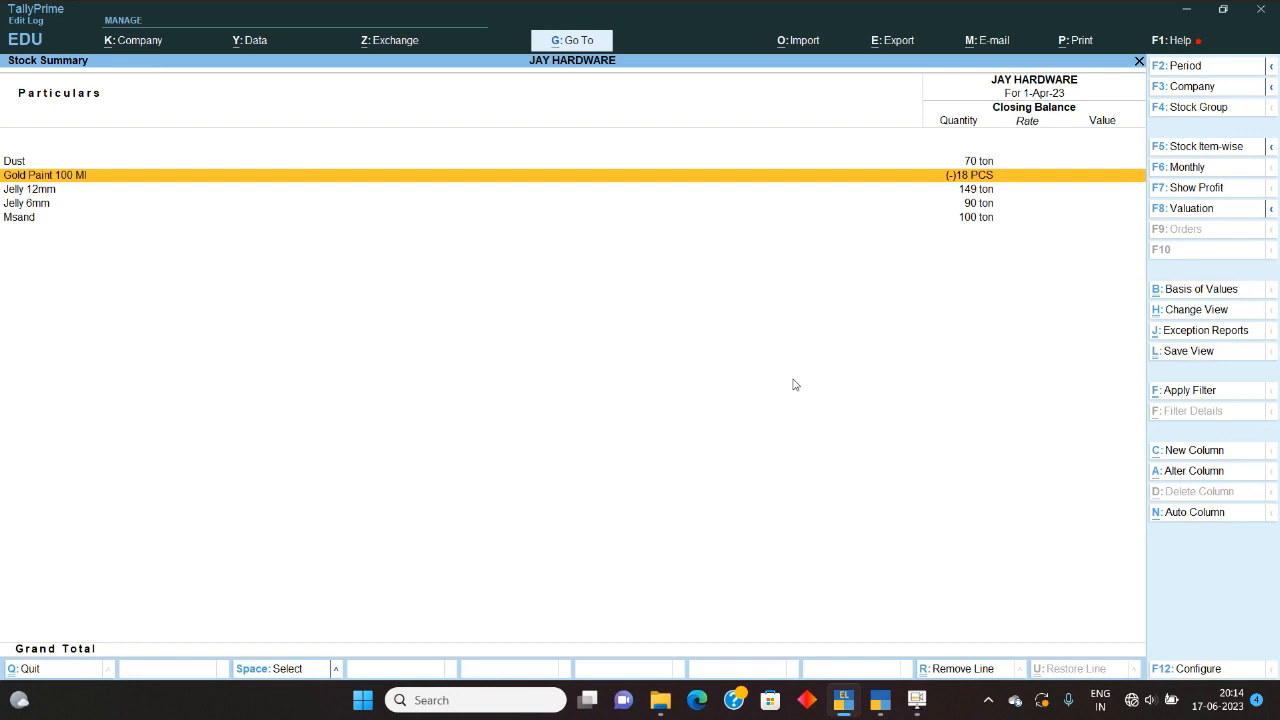
key(Return)
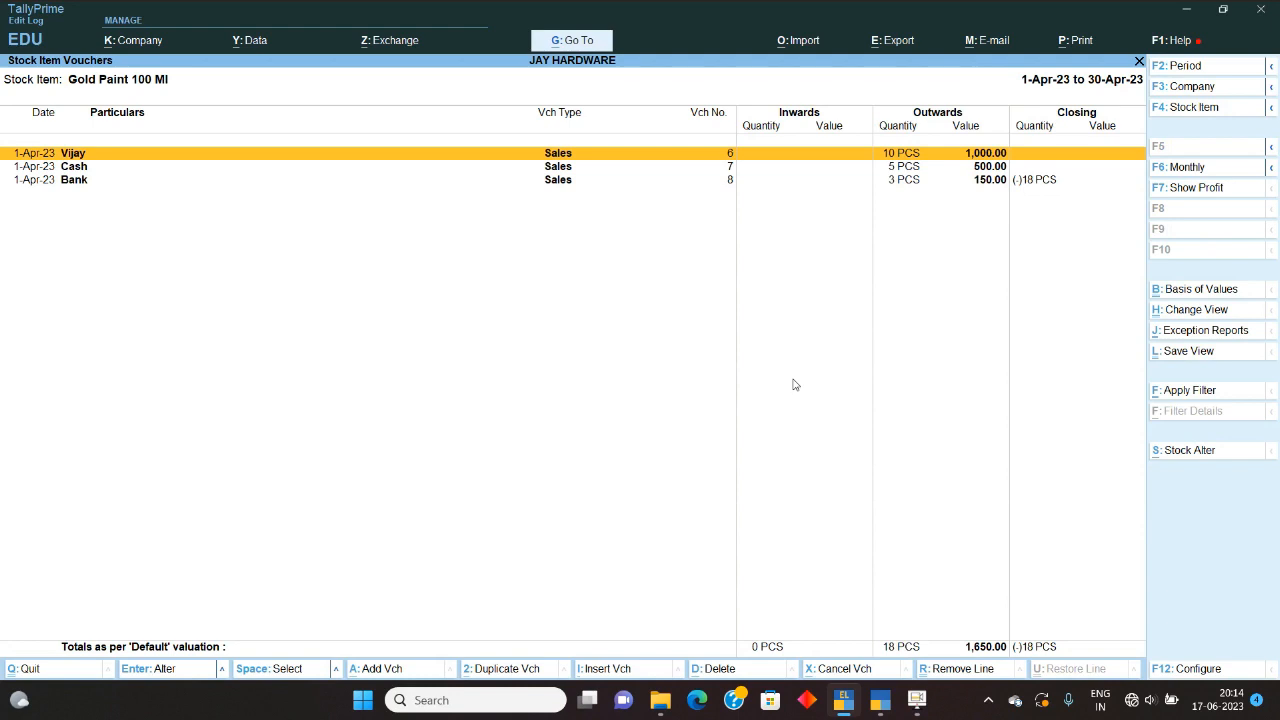
key(Down)
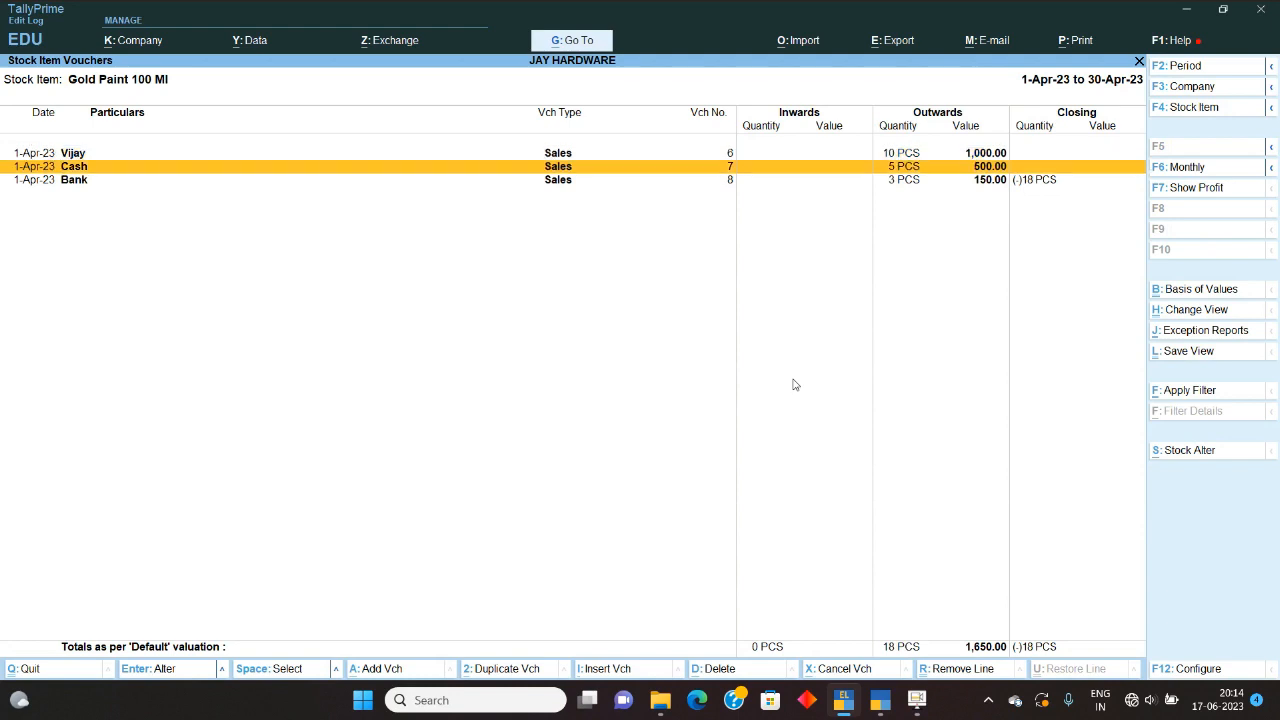
key(Down)
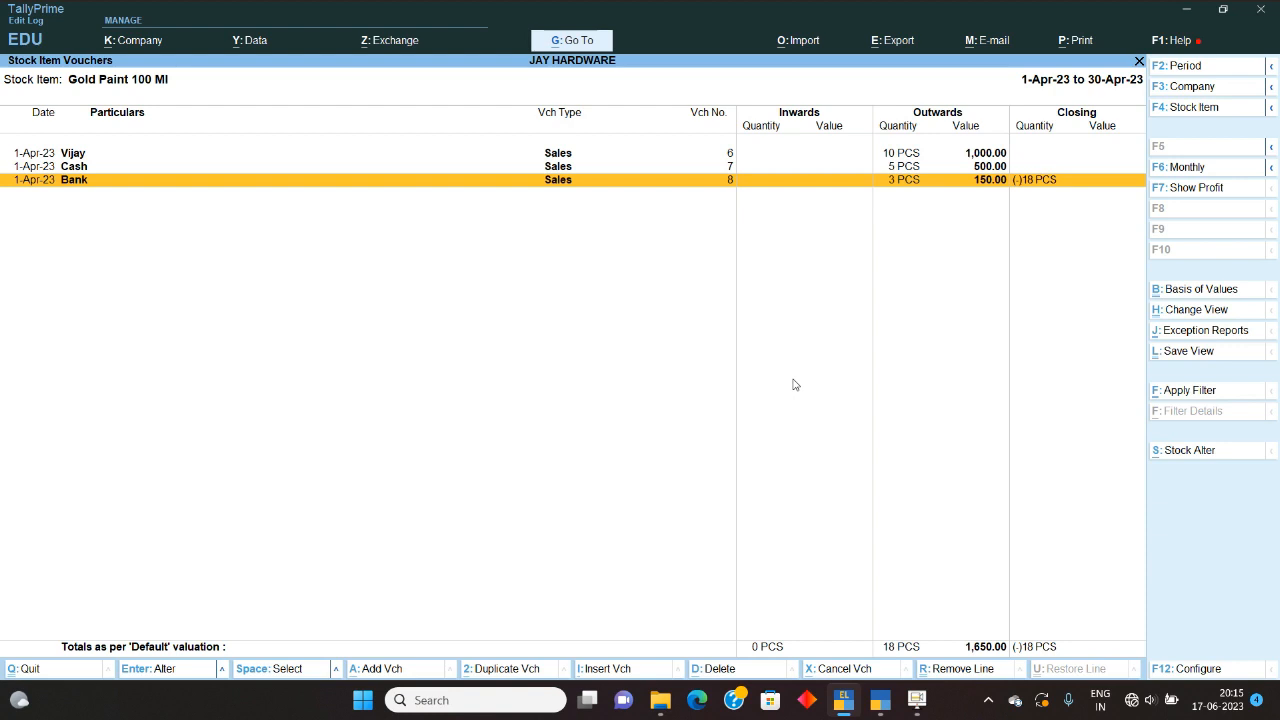
key(Escape)
key(Escape)
key(Escape)
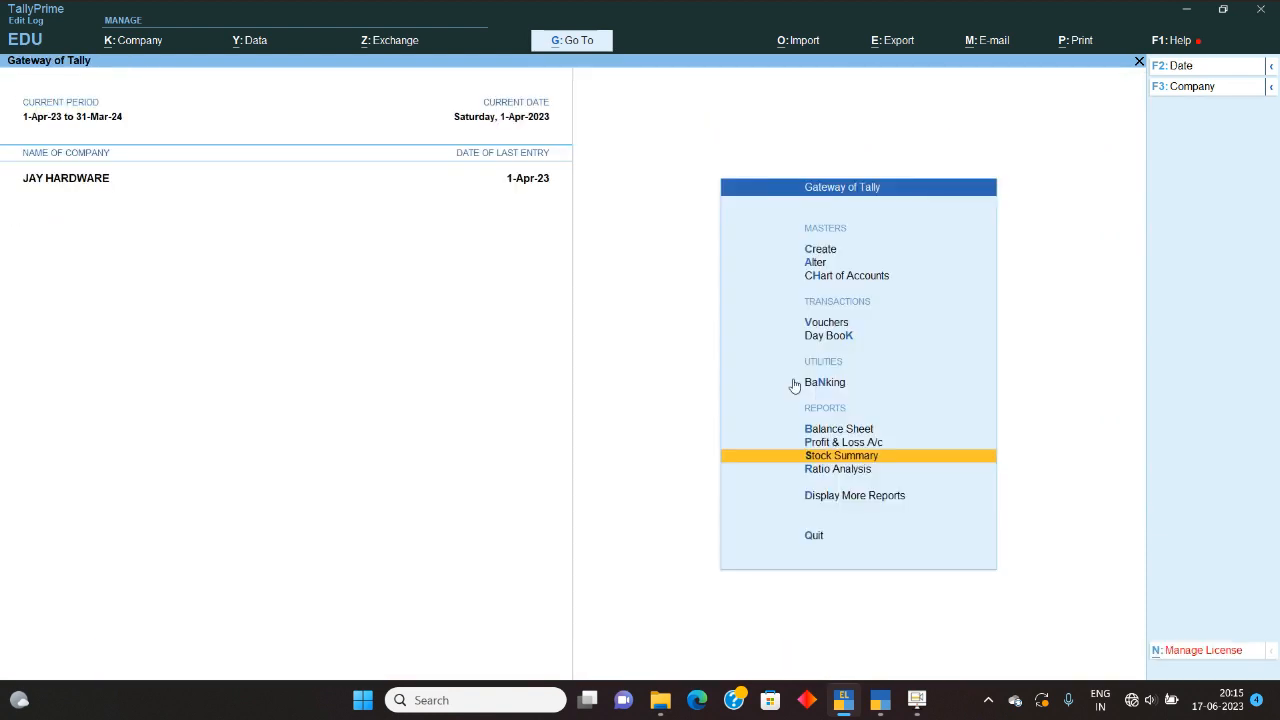
- Reopen the Stock Summary, check the sales vouchers of Gold Paint 100 Ml again and leave the report
key(Return)
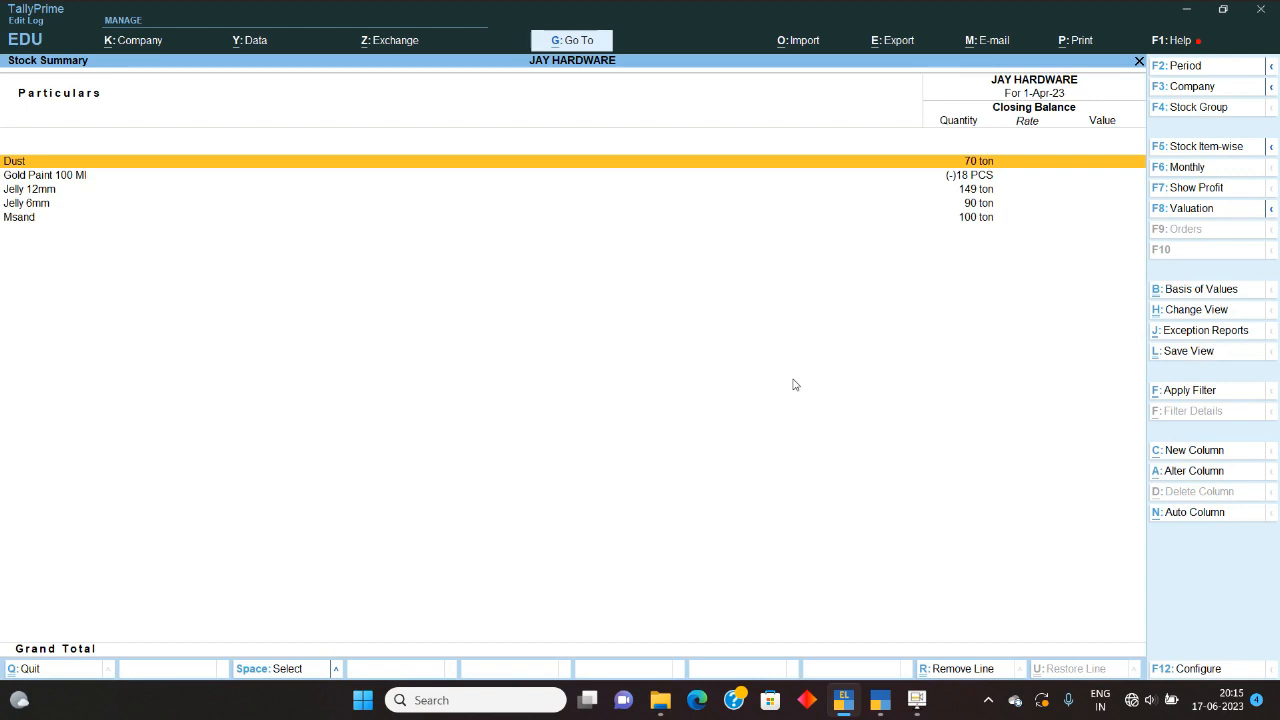
key(Down)
key(Return)
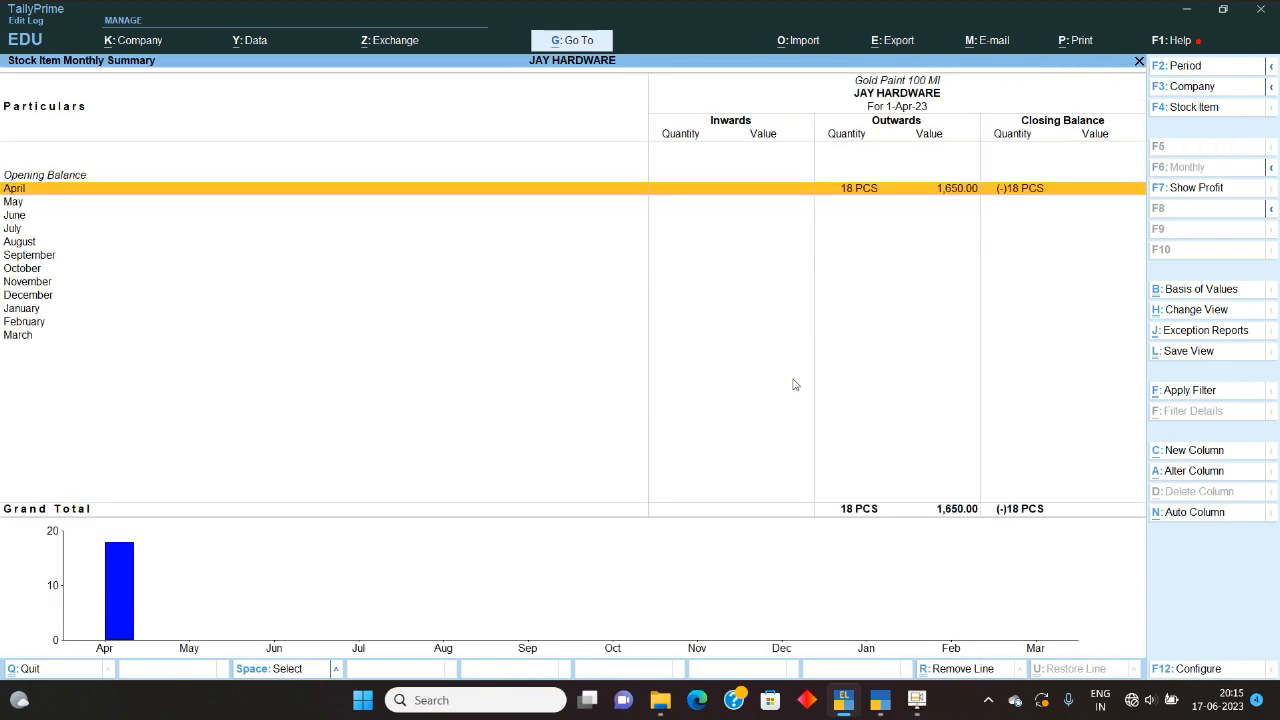
key(Return)
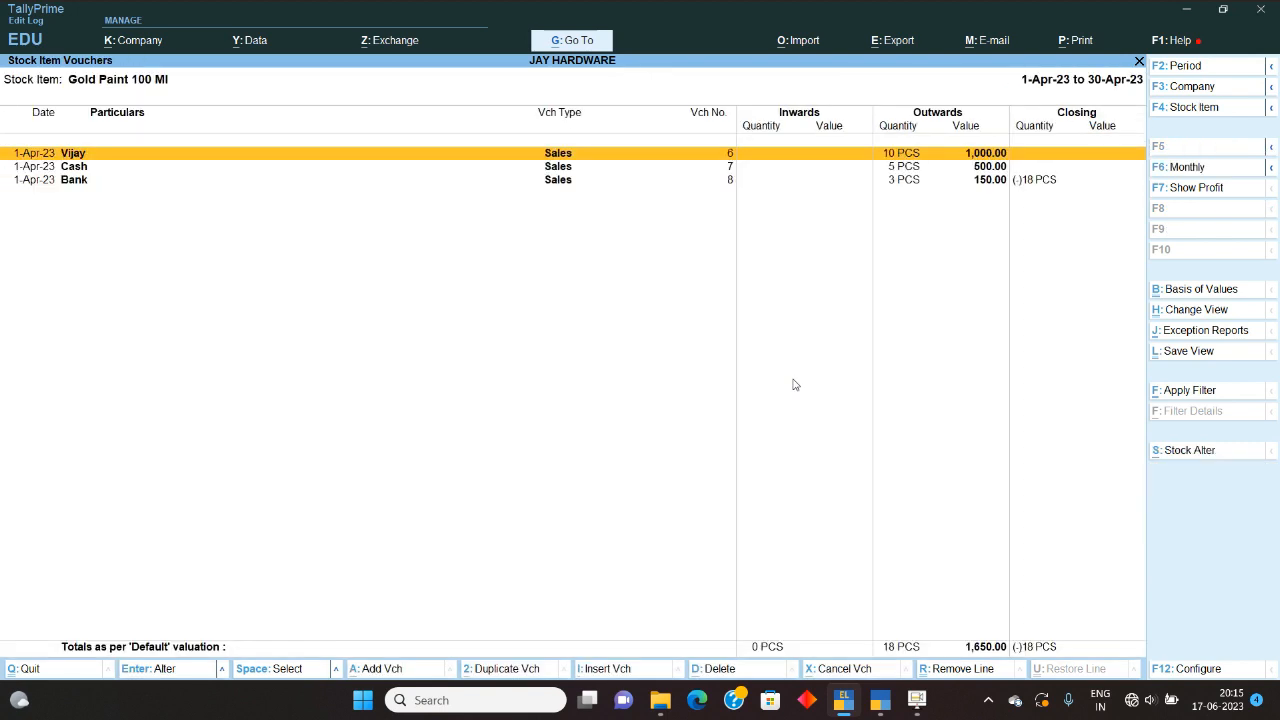
key(Escape)
key(Escape)
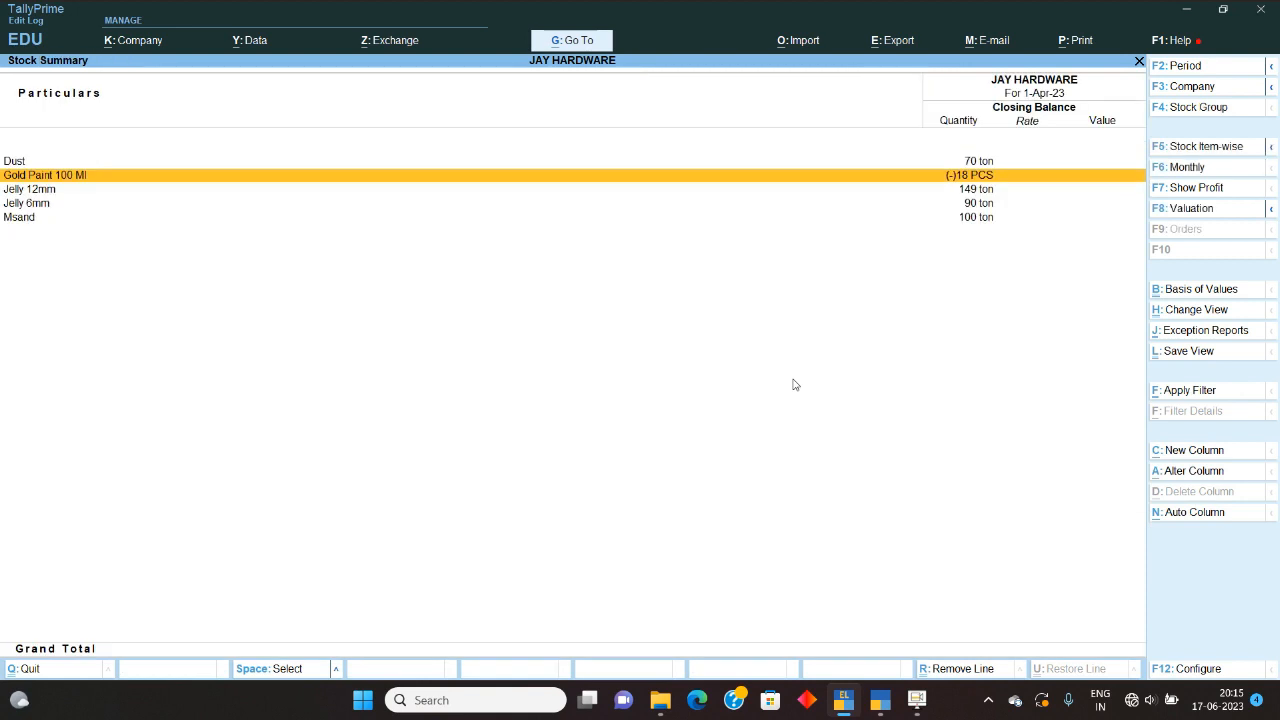
key(Escape)
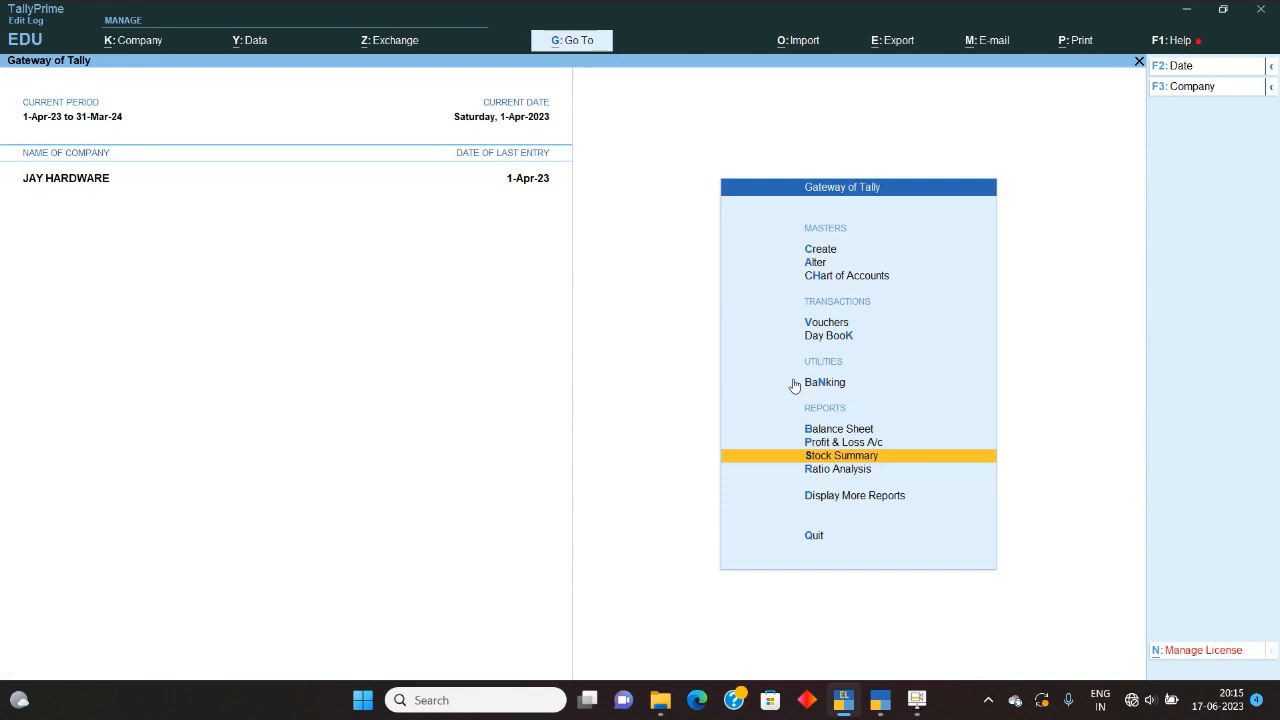
- Start creating a stock item named SILVER PAINT 100 ML under Primary
key(c)
key(Down)
key(Down)
key(Down)
key(Down)
key(Down)
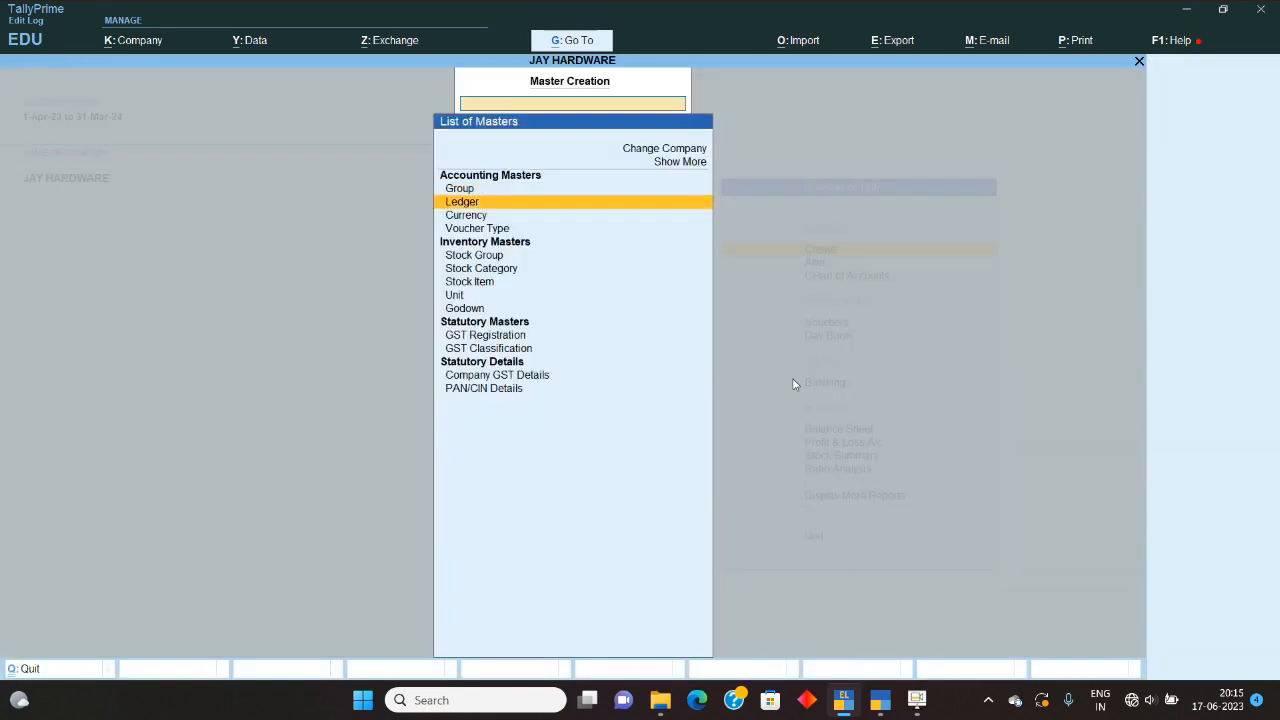
key(Down)
key(Return)
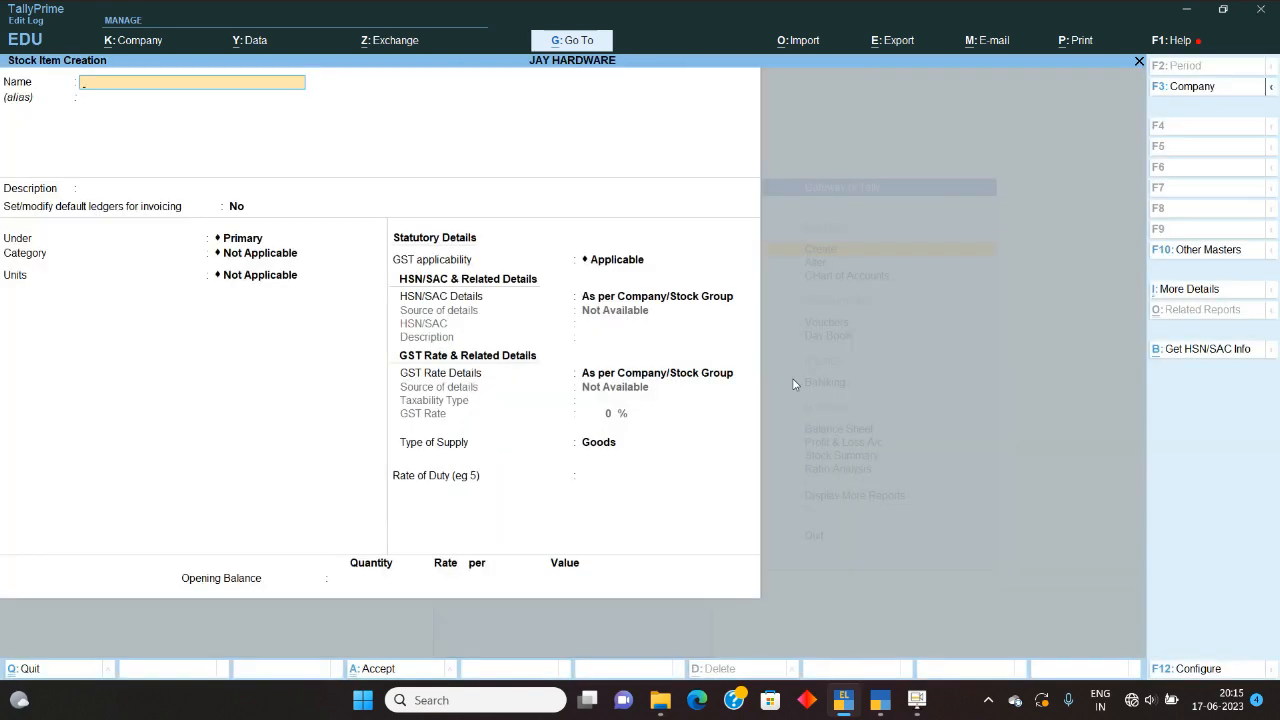
text(SILVER PAINT 100 ML)
key(Return)
key(Return)
key(Return)
key(Return)
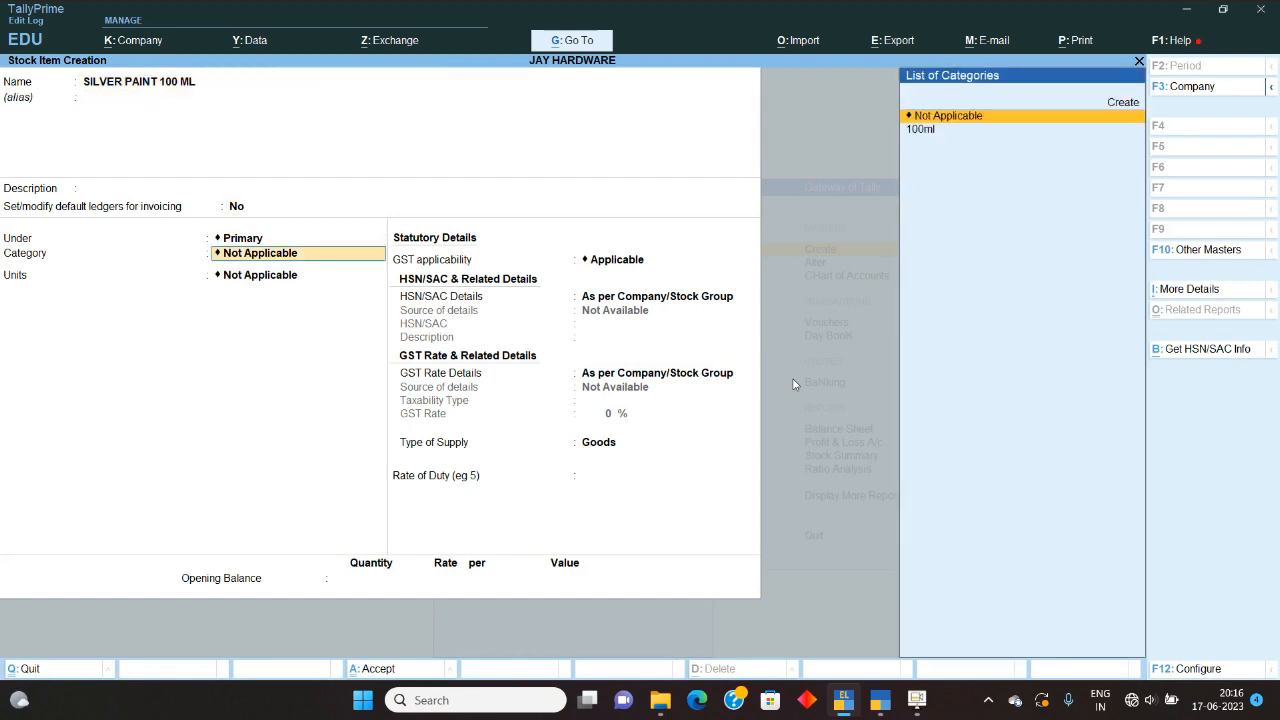
- Assign the 100ml category and PCS unit to the new stock item, save it and return to the Gateway of Tally
key(Down)
key(Return)
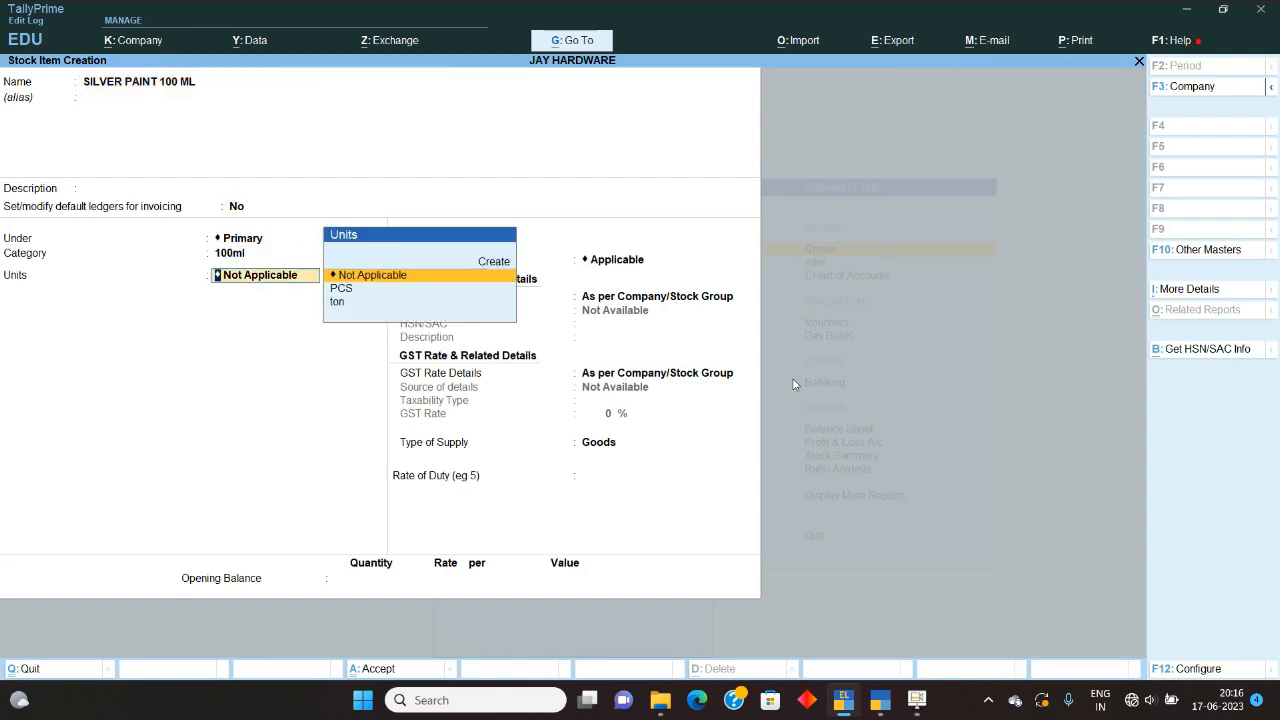
key(Down)
key(Return)
key(ctrl+a)
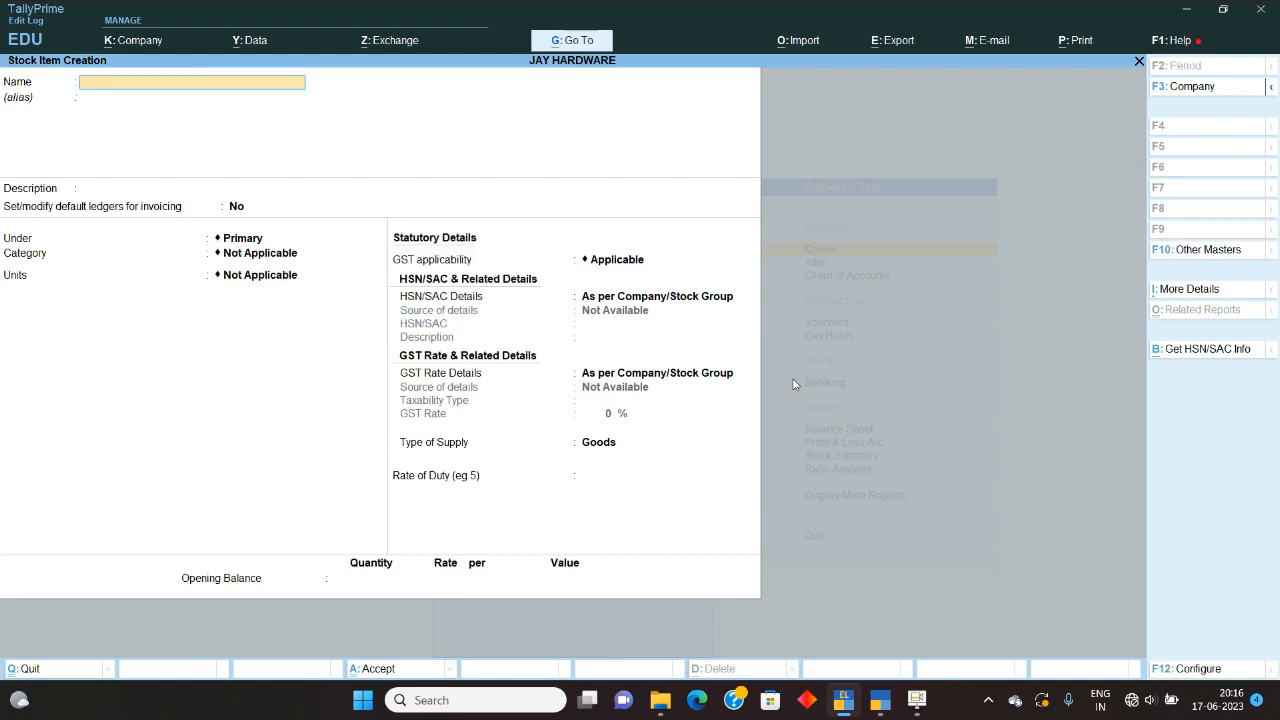
key(Escape)
key(Escape)
key(Escape)
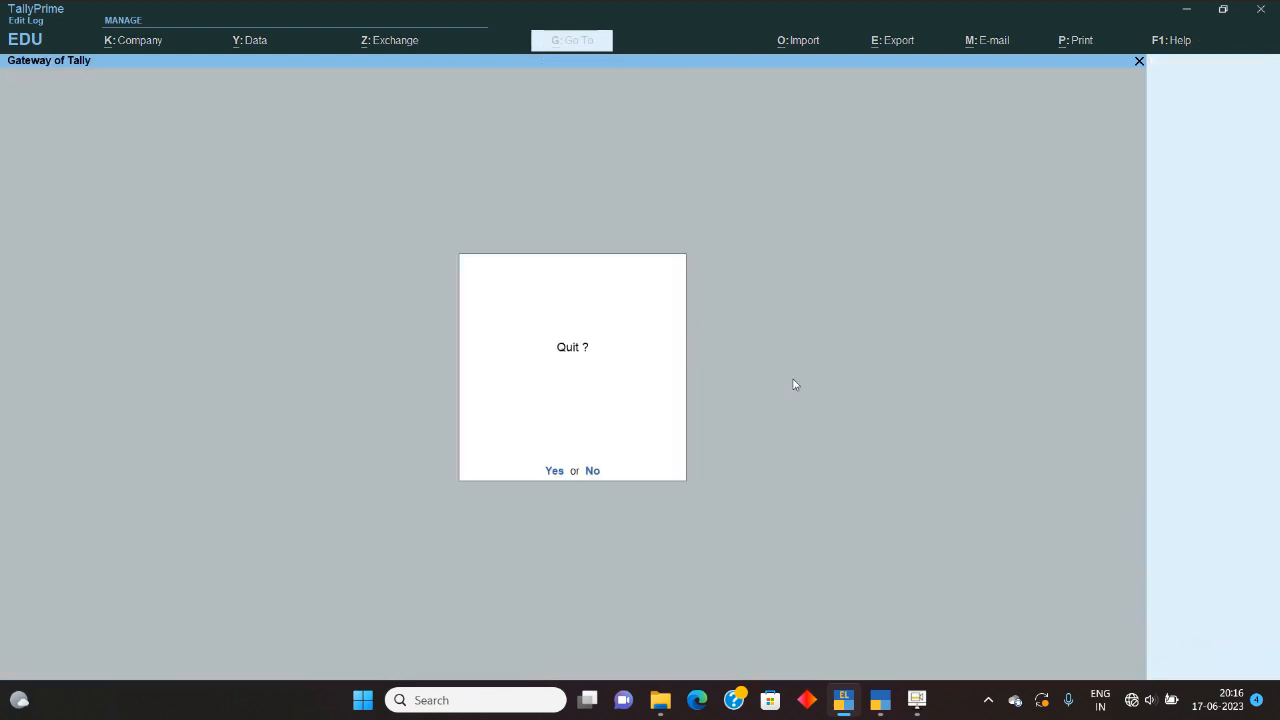
key(Escape)
key(Return)
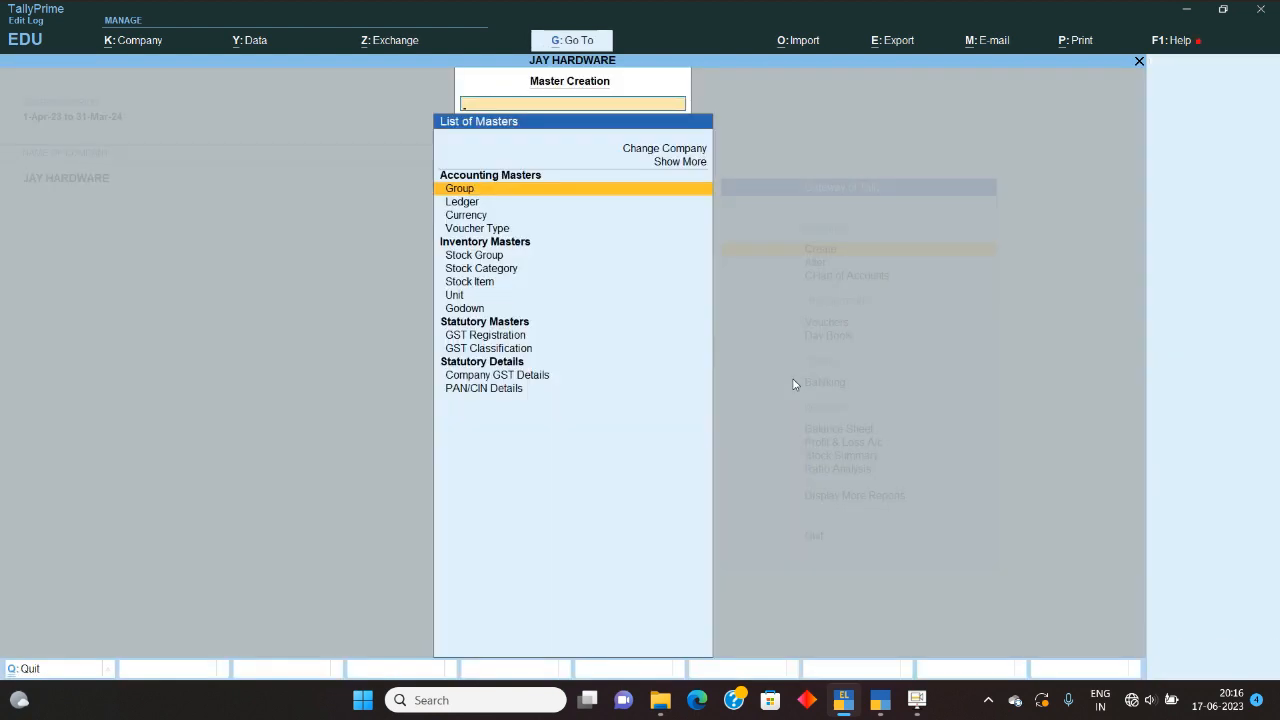
key(Escape)
- Start a sales voucher with Cash as the party account and Sales as the sales ledger
text(v)
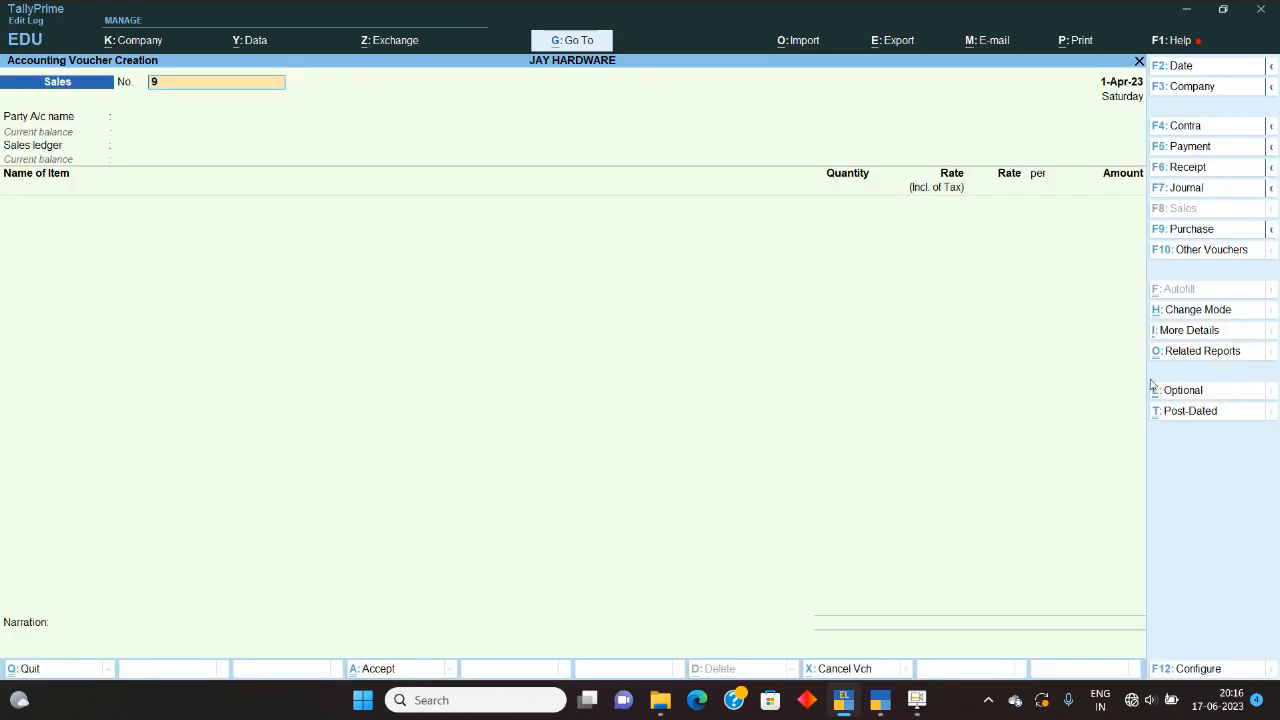
text(CA)
key(Return)
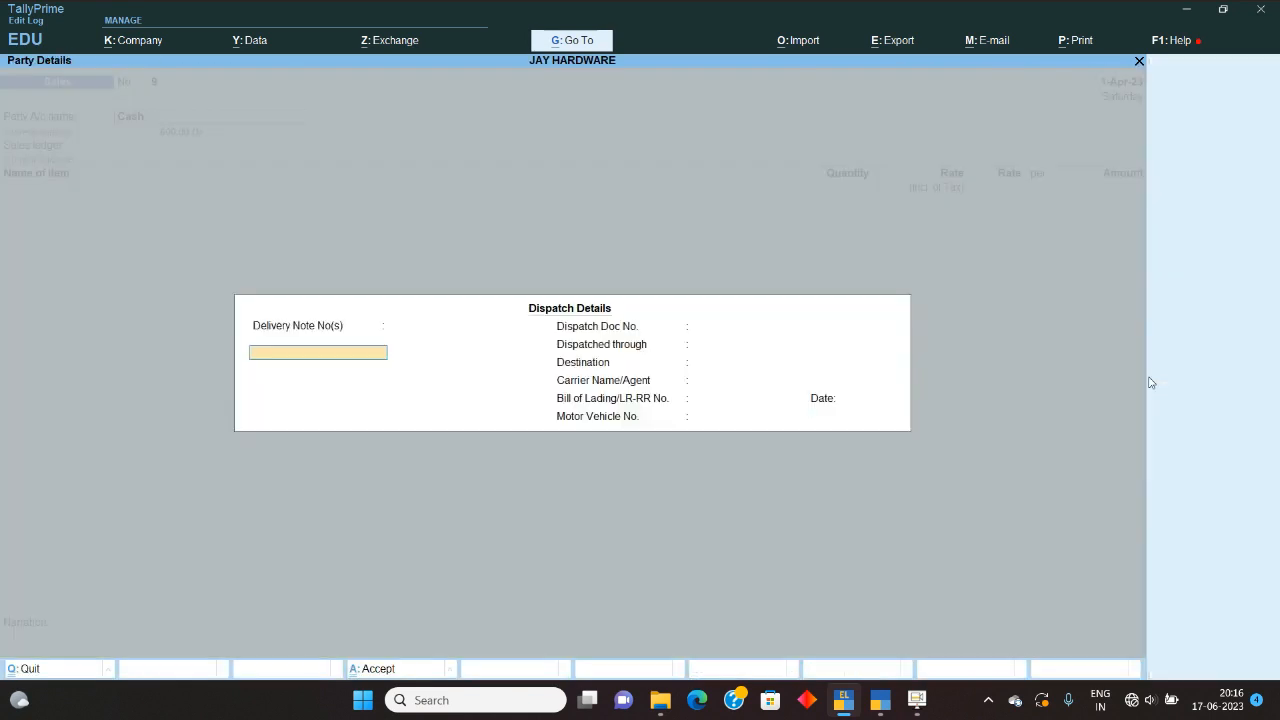
key(Return)
key(Return)
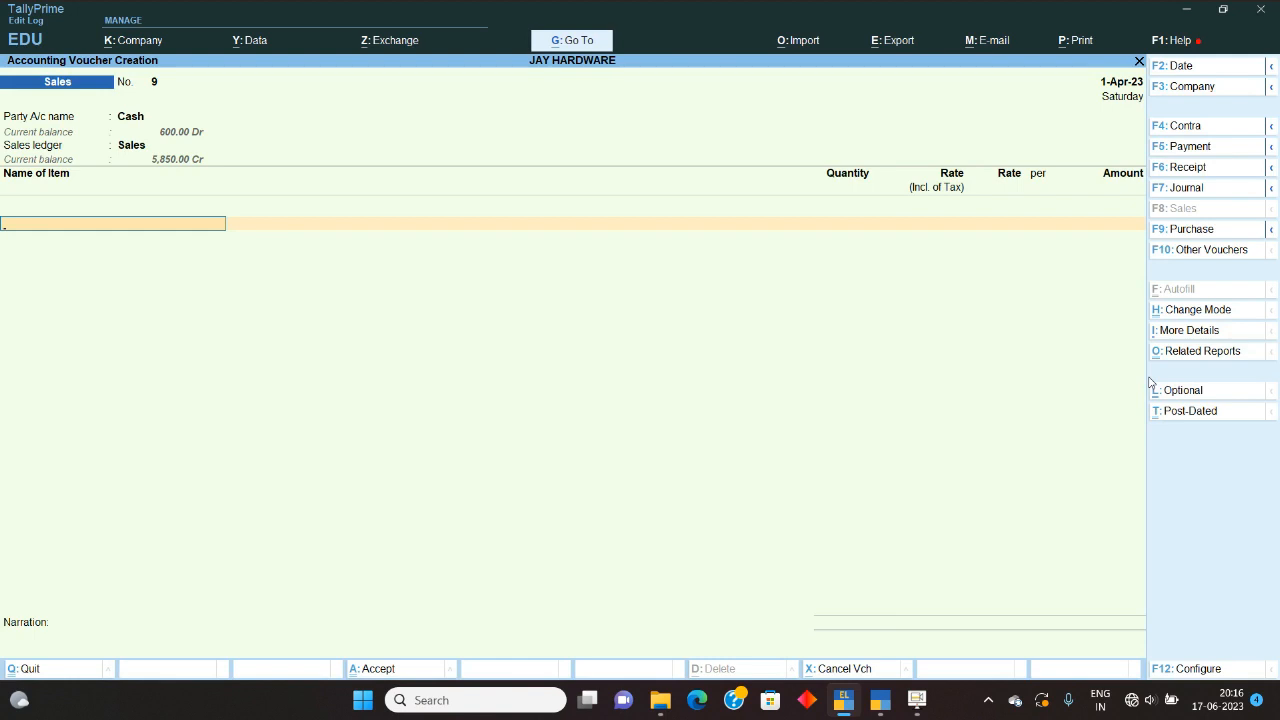
- Add 10 PCS of SILVER PAINT 100 ML at a tax-inclusive rate of 100 to the sales voucher and save it
key(Return)
key(Return)
text(10)
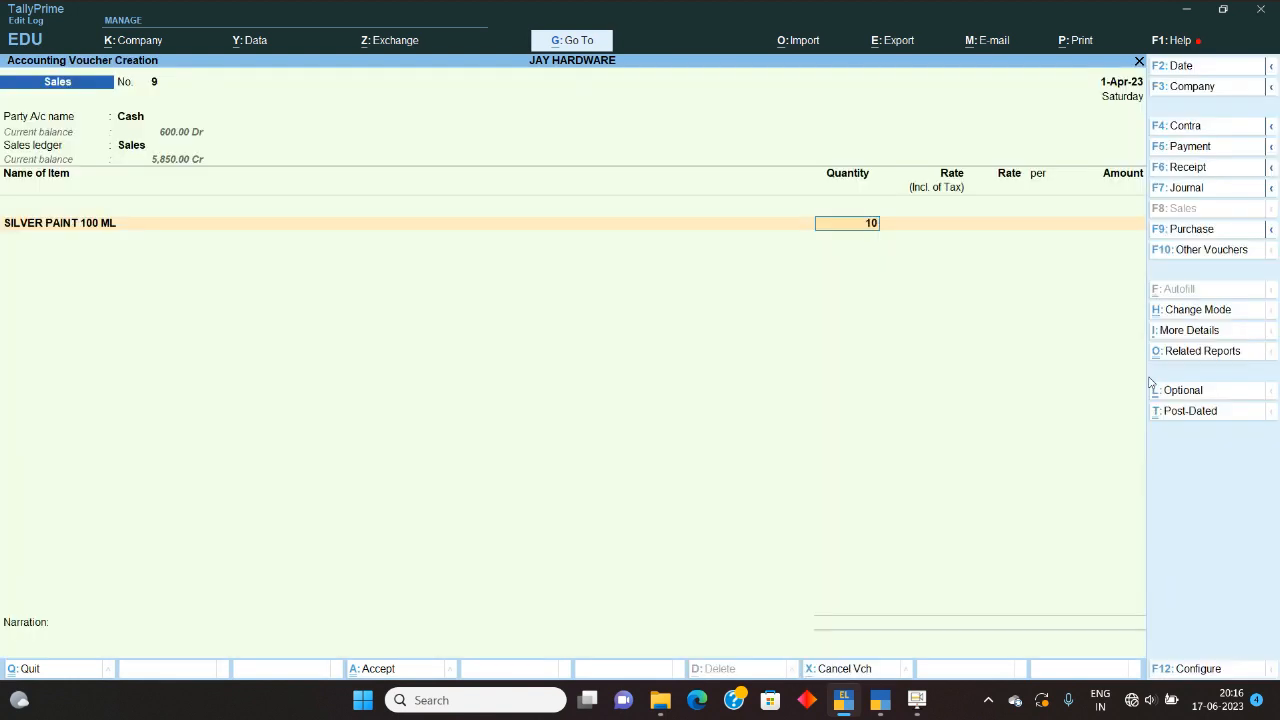
key(Return)
key(Return)
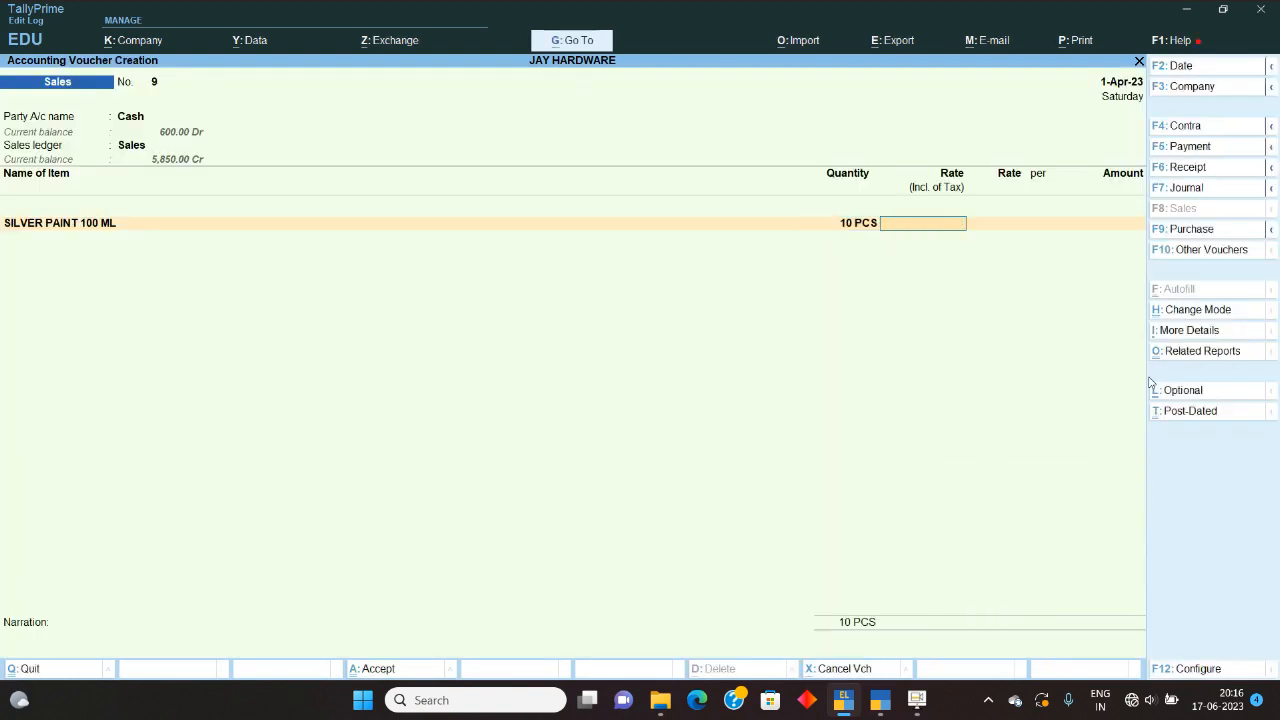
text(100)
key(Return)
key(ctrl+a)
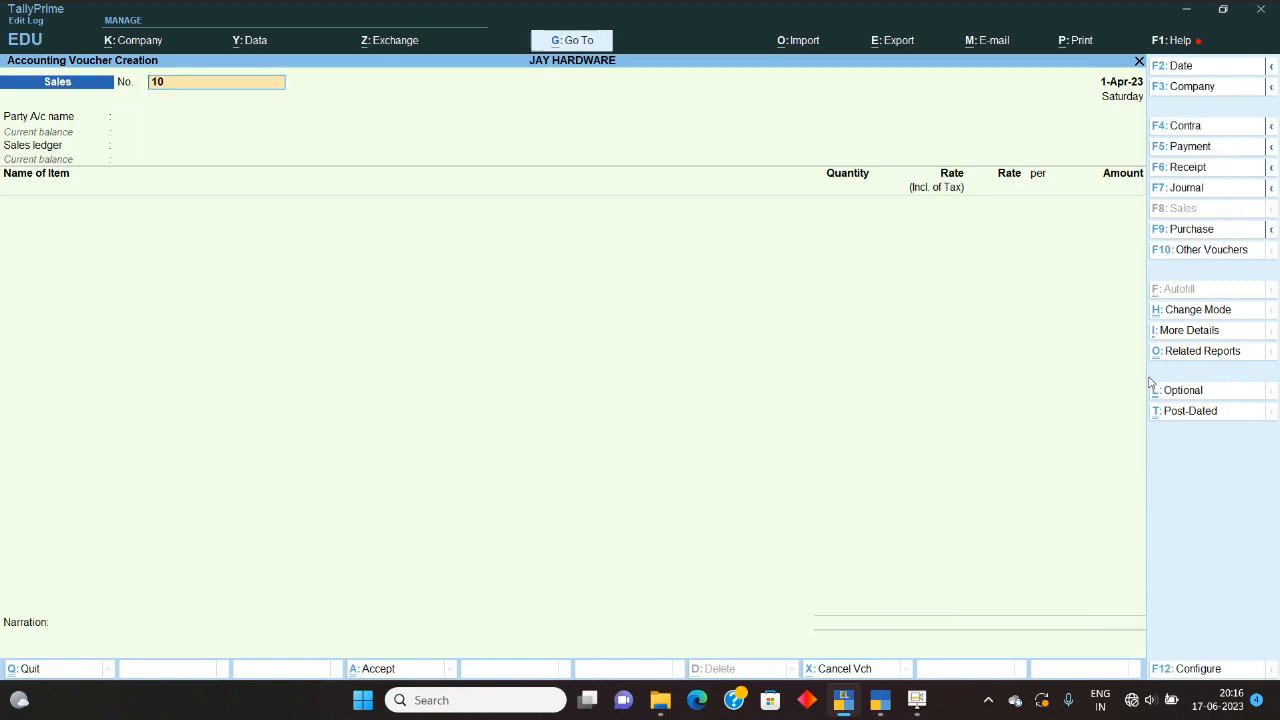
- Leave voucher entry, open the Stock Summary and review the listed items from SILVER PAINT 100 ML back to Gold Paint 100 Ml
key(Escape)
key(y)
key(s)
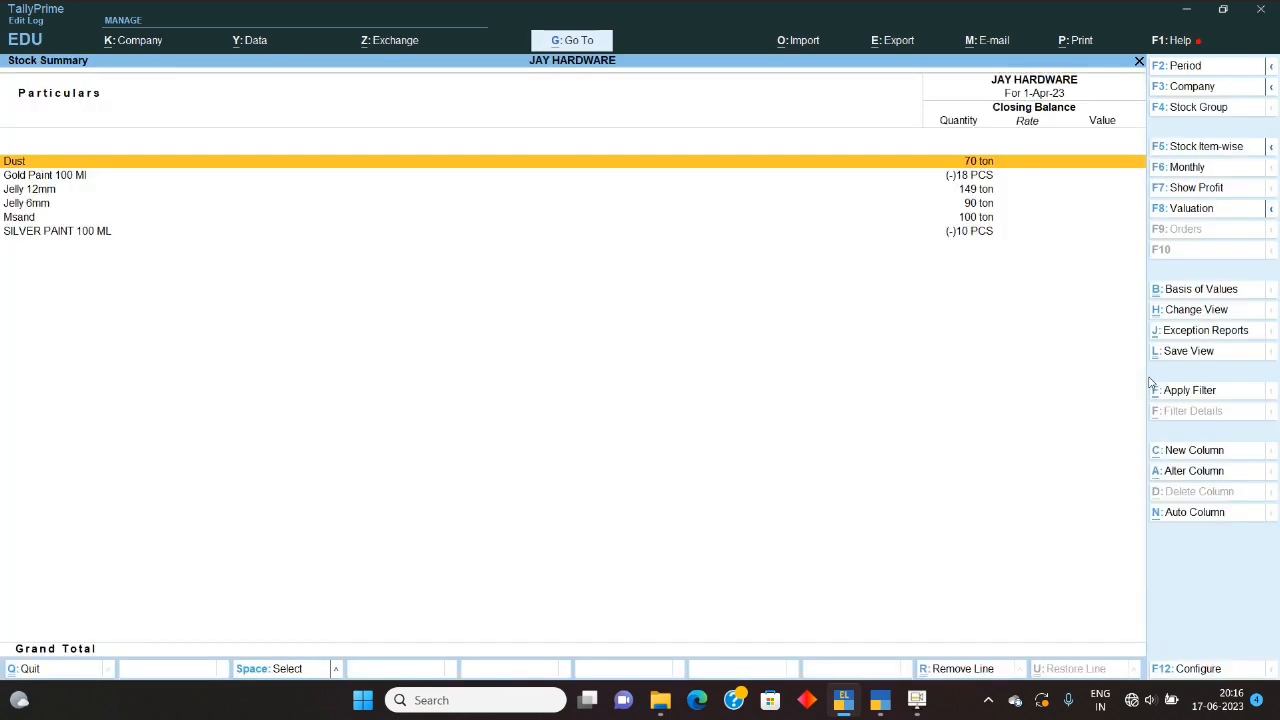
key(Down)
key(Down)
key(Down)
key(Down)
key(Down)
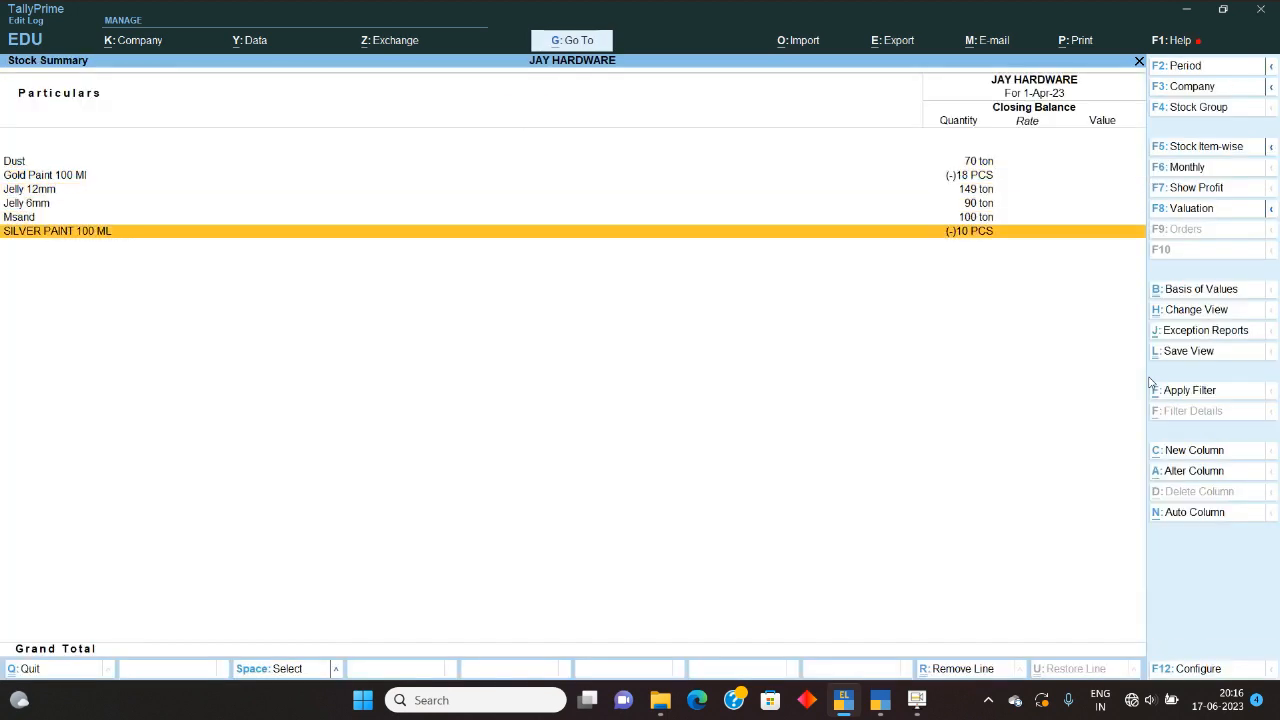
key(Up)
key(Up)
key(Up)
key(Up)
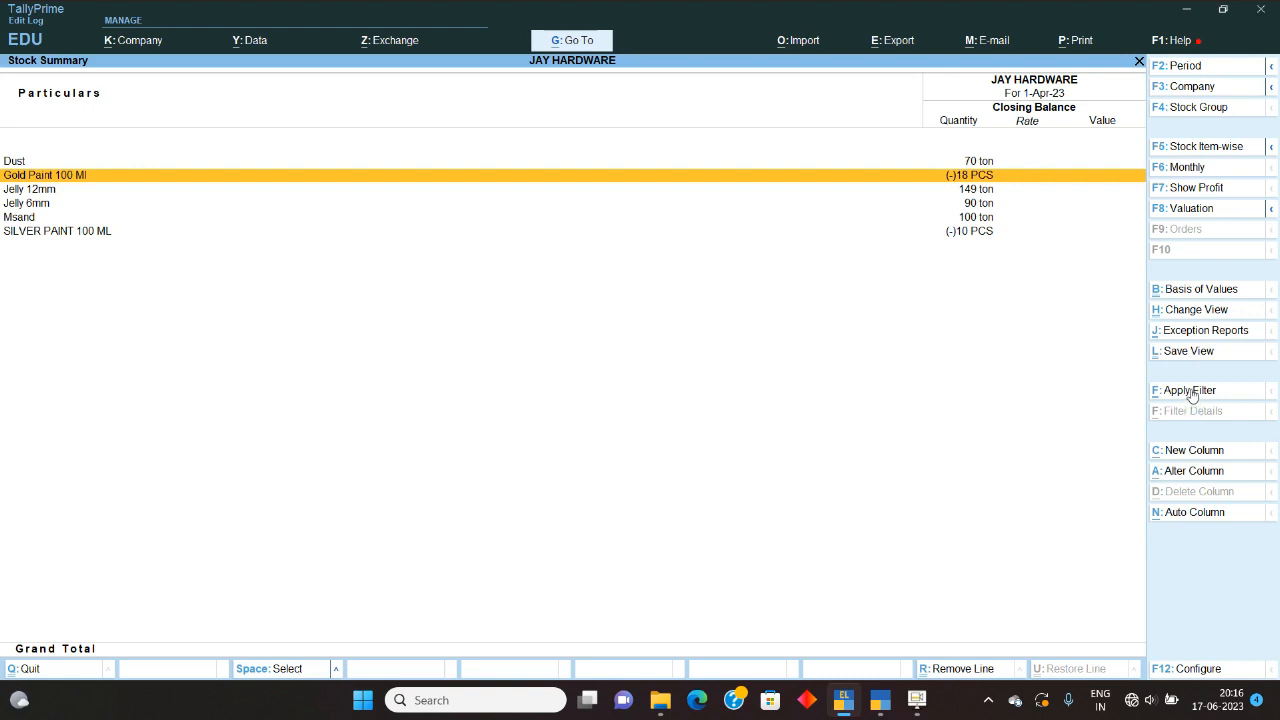
- Open an Advanced Filter for the Stock Summary and filter the stock items by Stock Category Name containing 100ML
click(1191, 394)
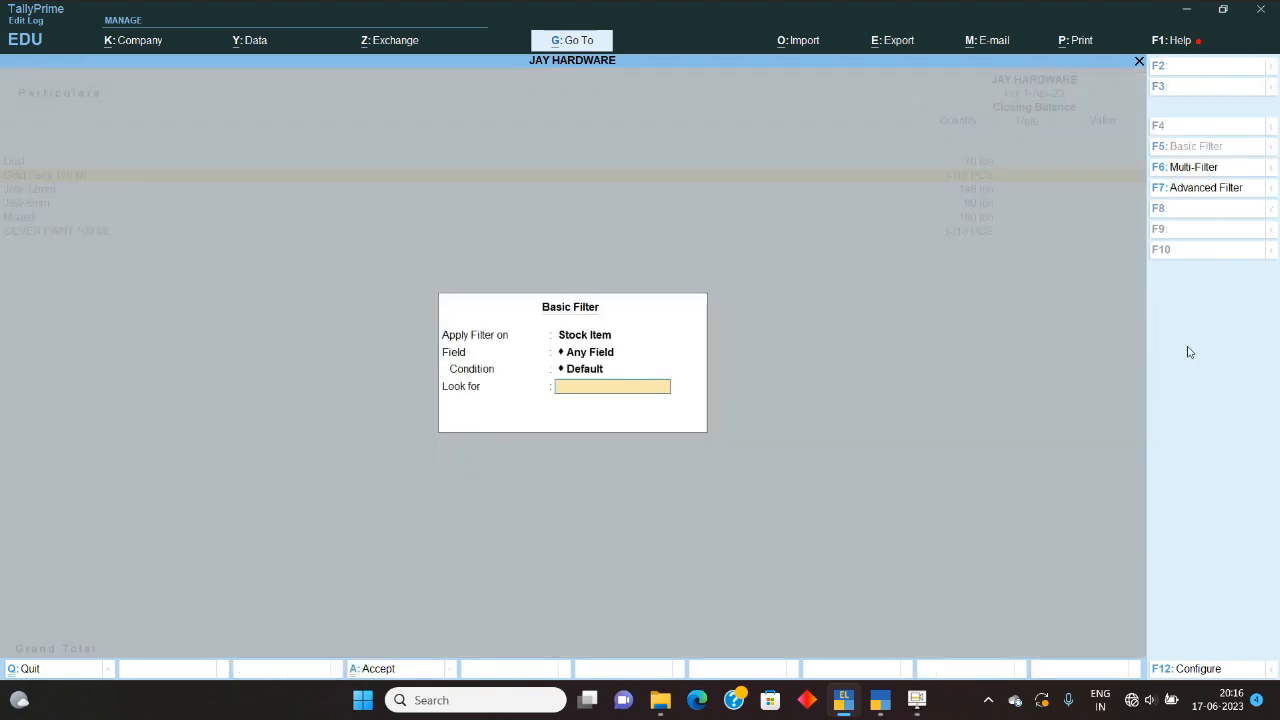
click(1195, 196)
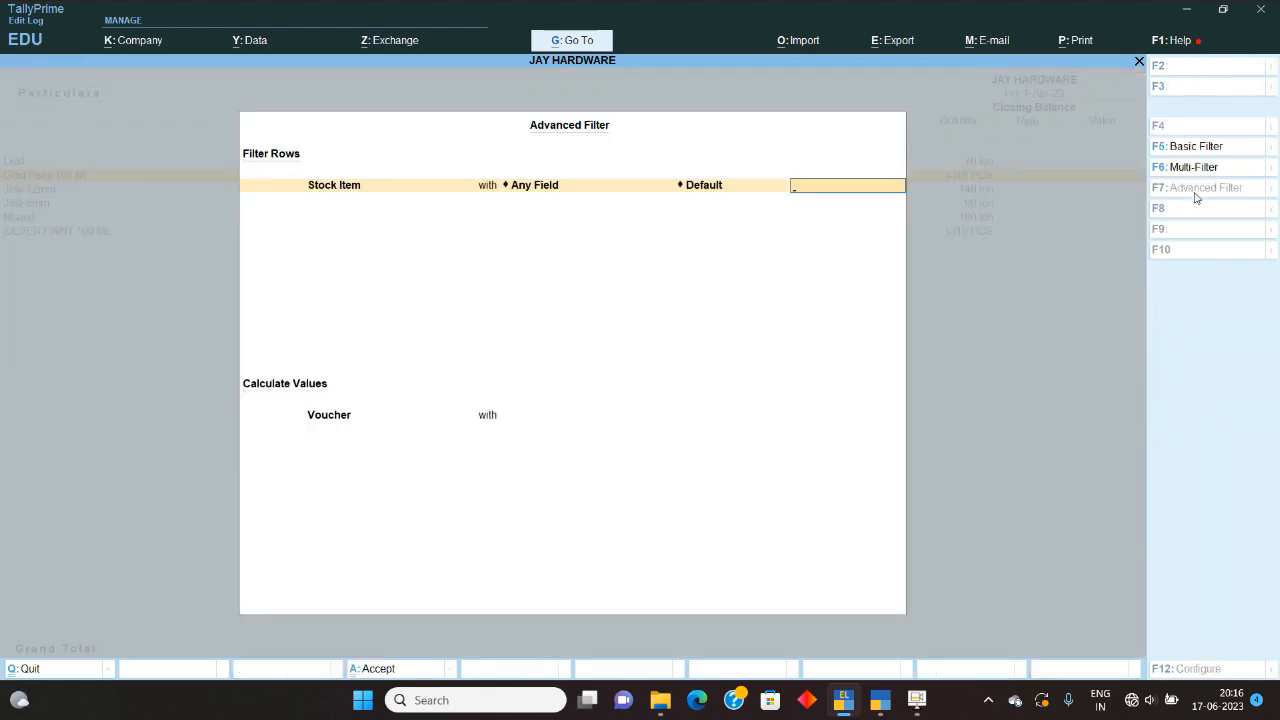
key(BackSpace)
key(BackSpace)
key(Return)
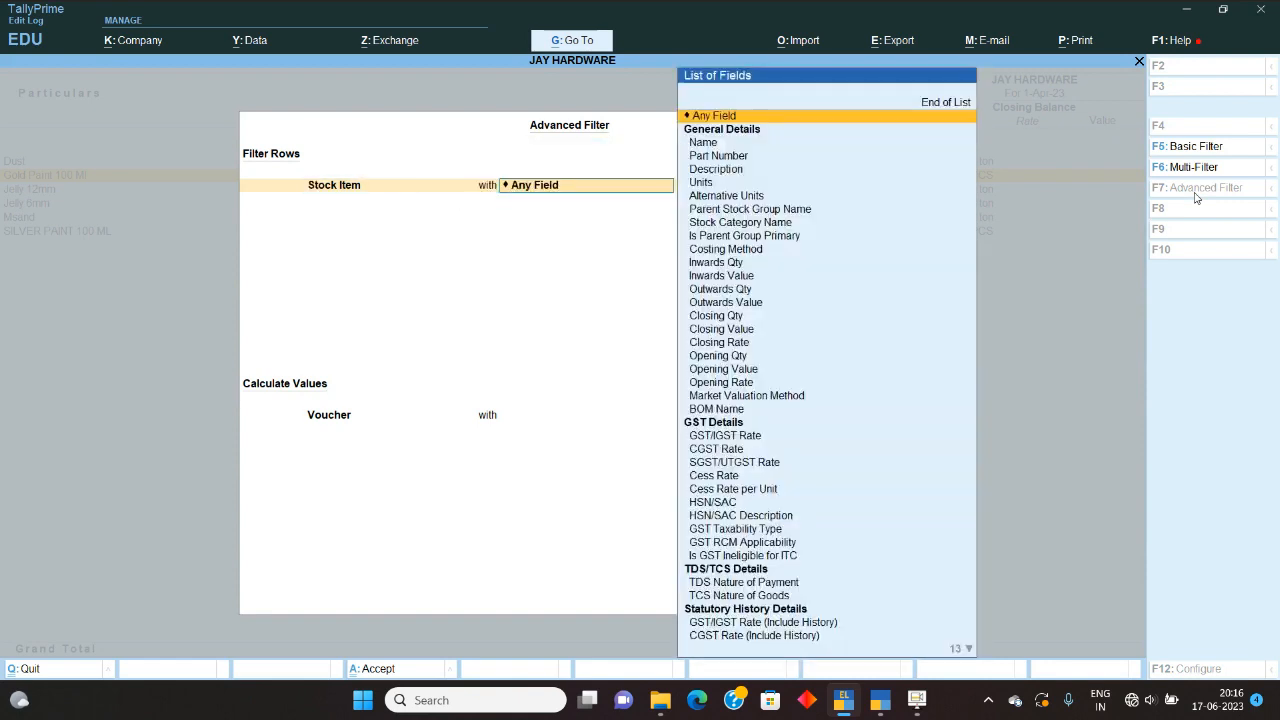
text(CAT)
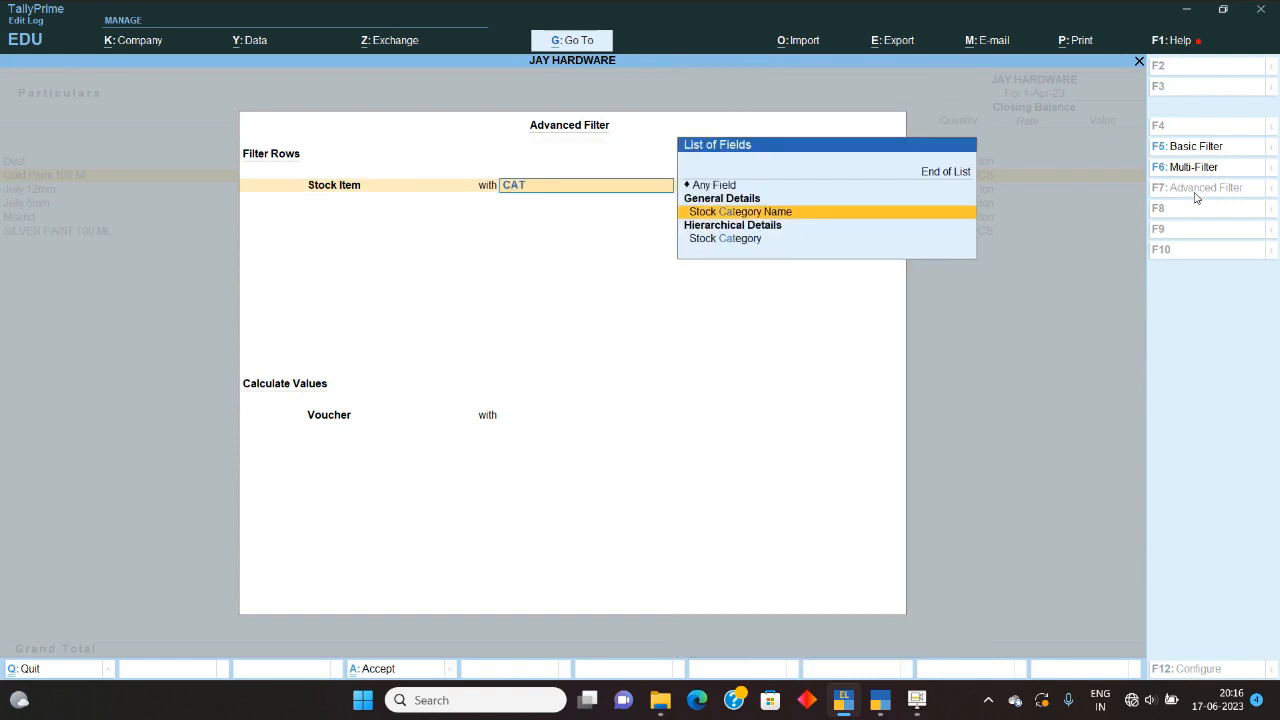
key(Return)
key(Return)
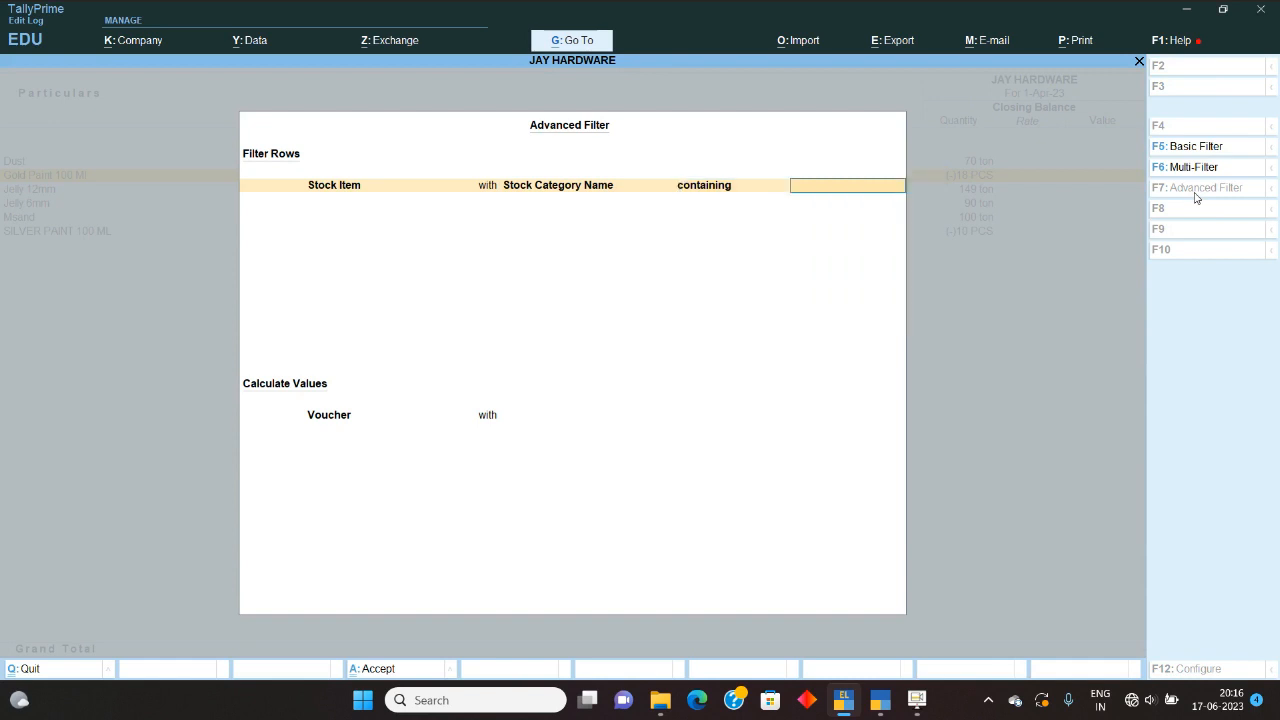
text(100ML)
key(Return)
key(Return)
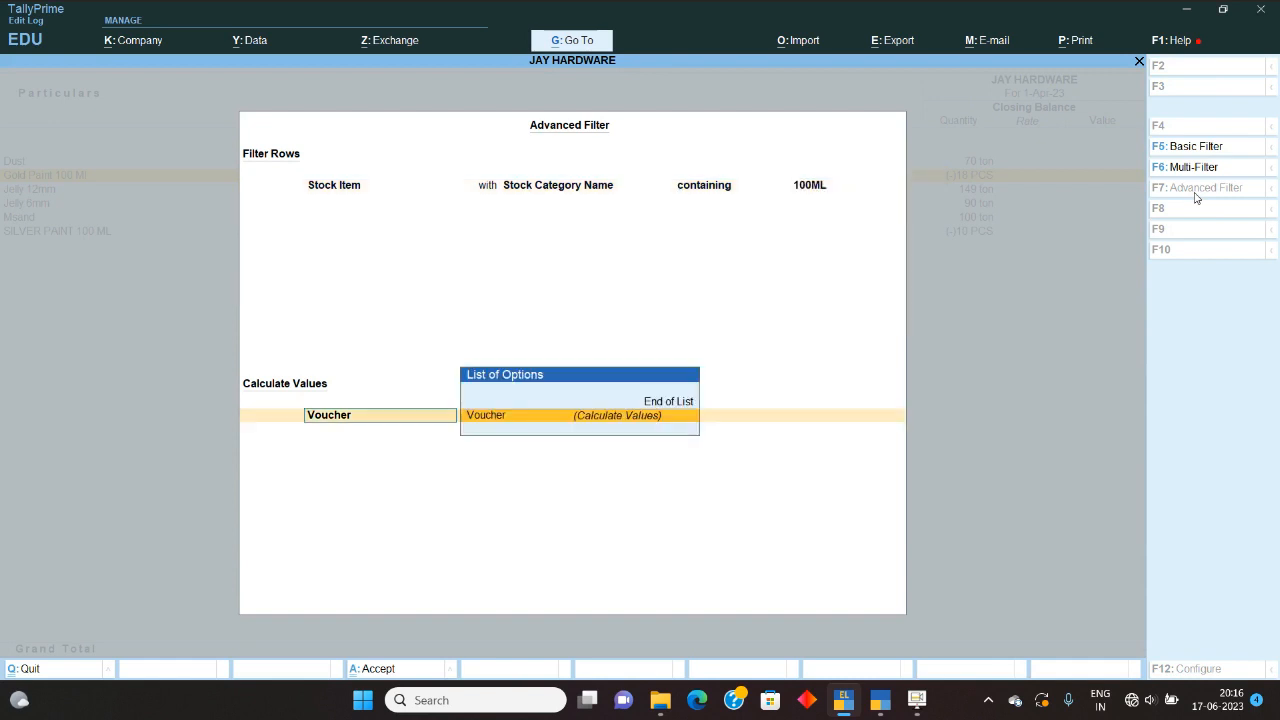
- Calculate values only from vouchers with Ledger Name containing CASH and apply the advanced filter
key(Return)
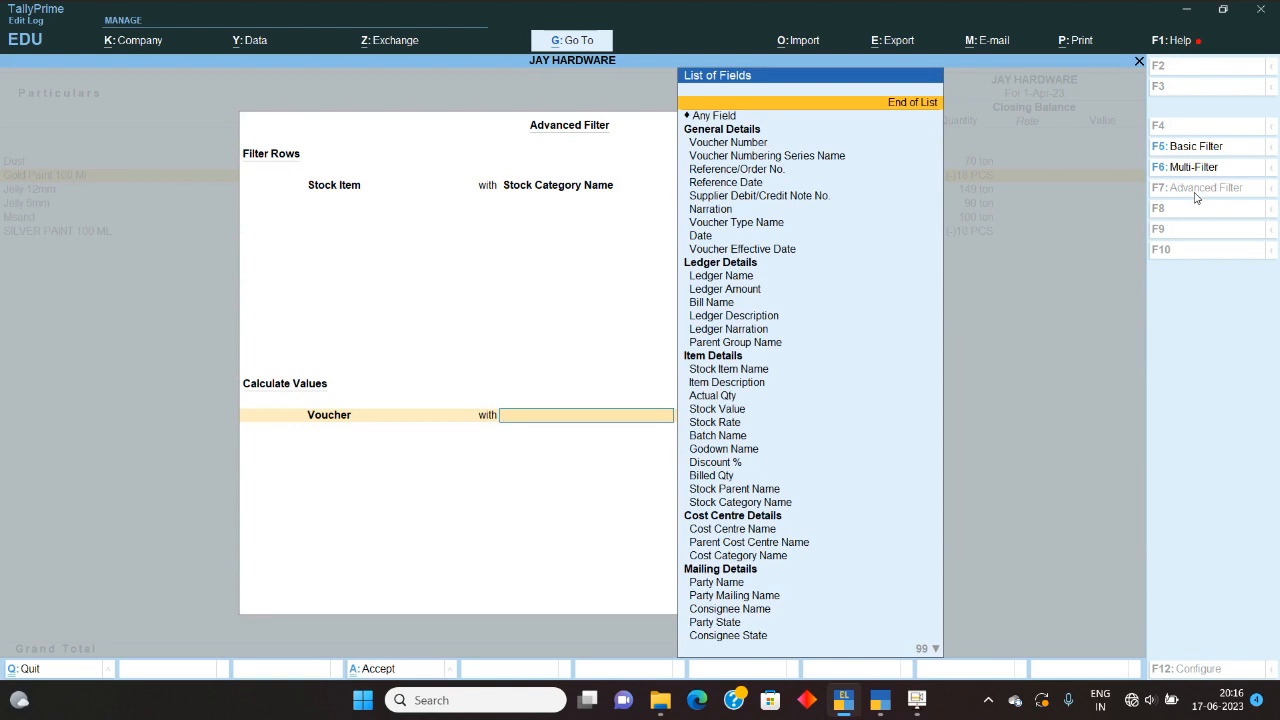
text(P)
key(BackSpace)
text(LED)
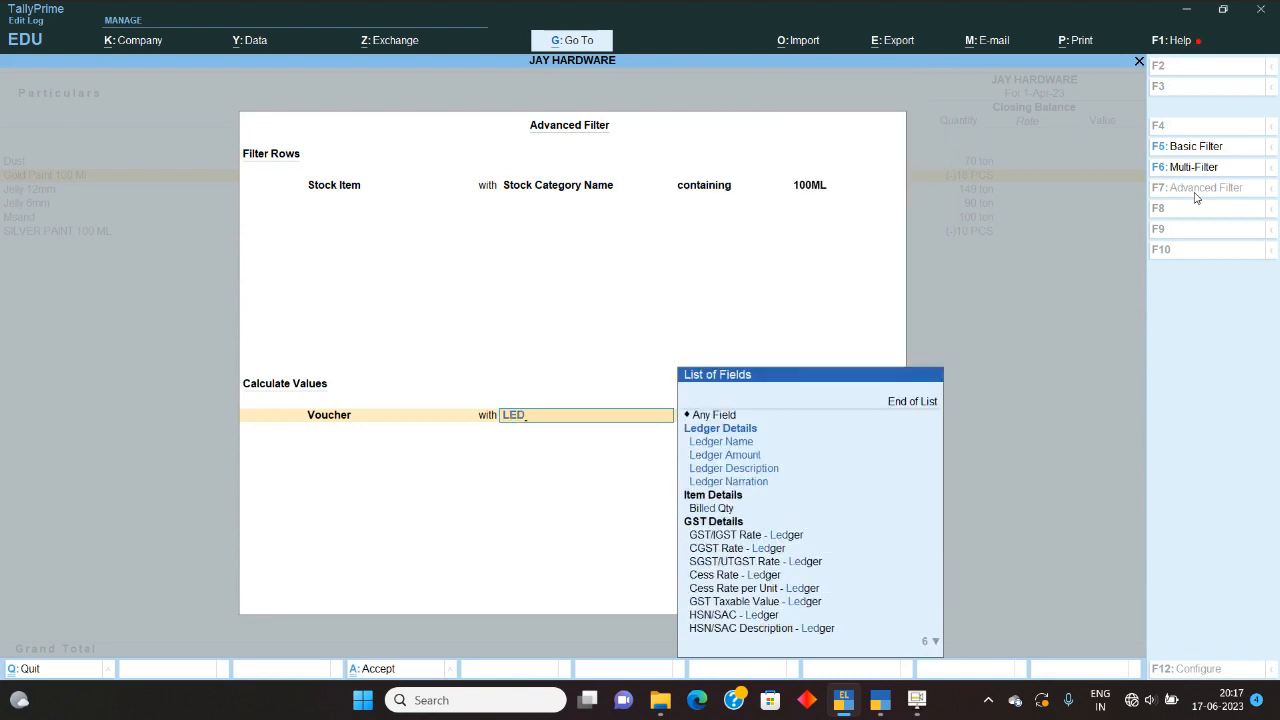
key(Down)
key(Return)
key(Return)
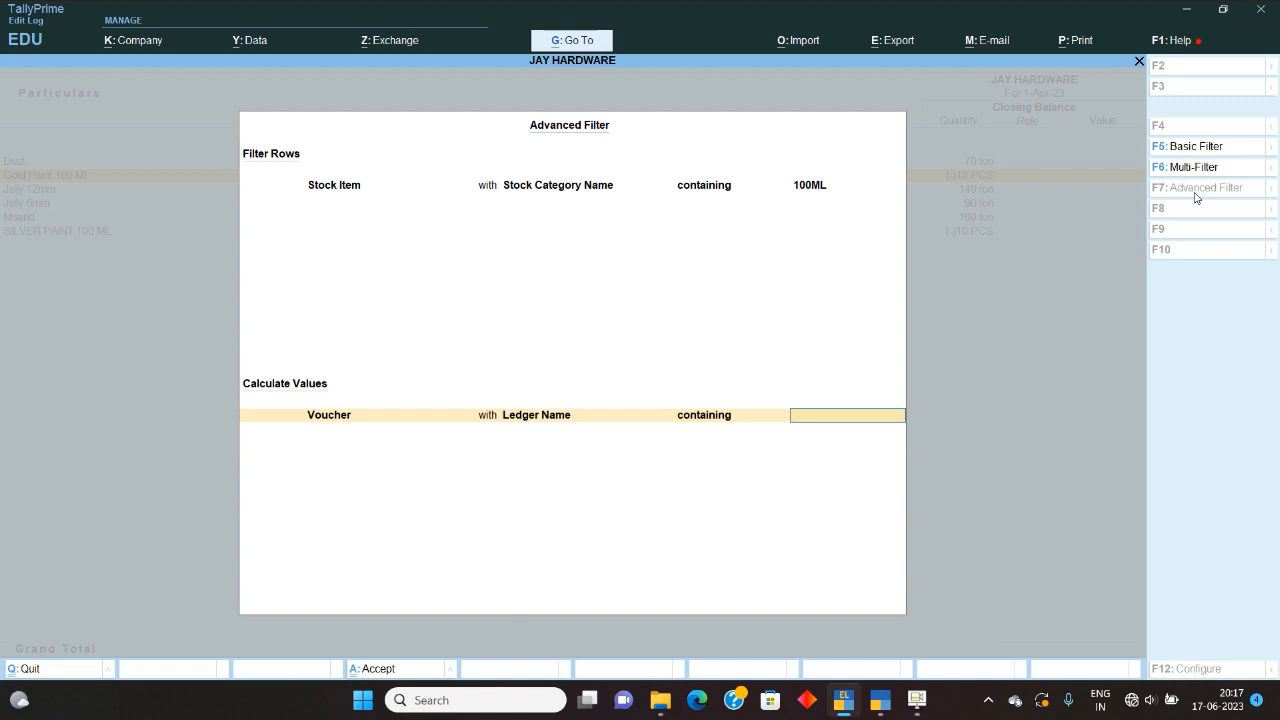
text(CASH)
key(Return)
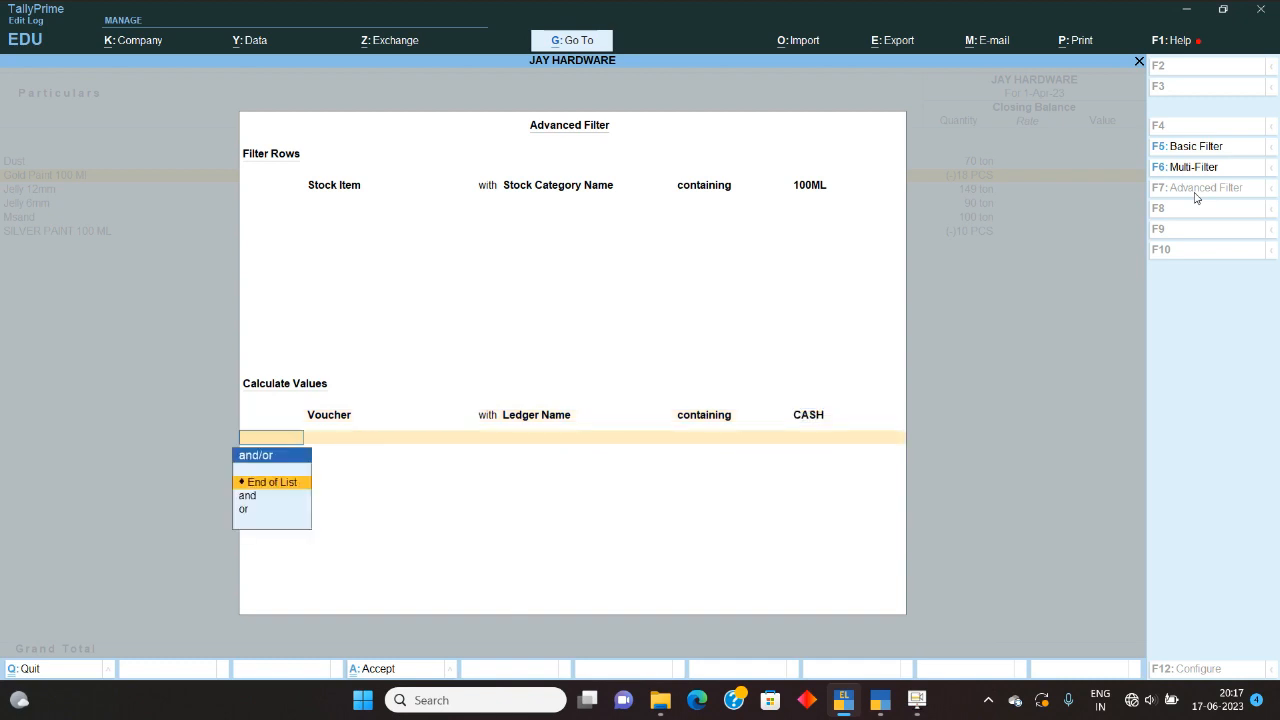
key(Return)
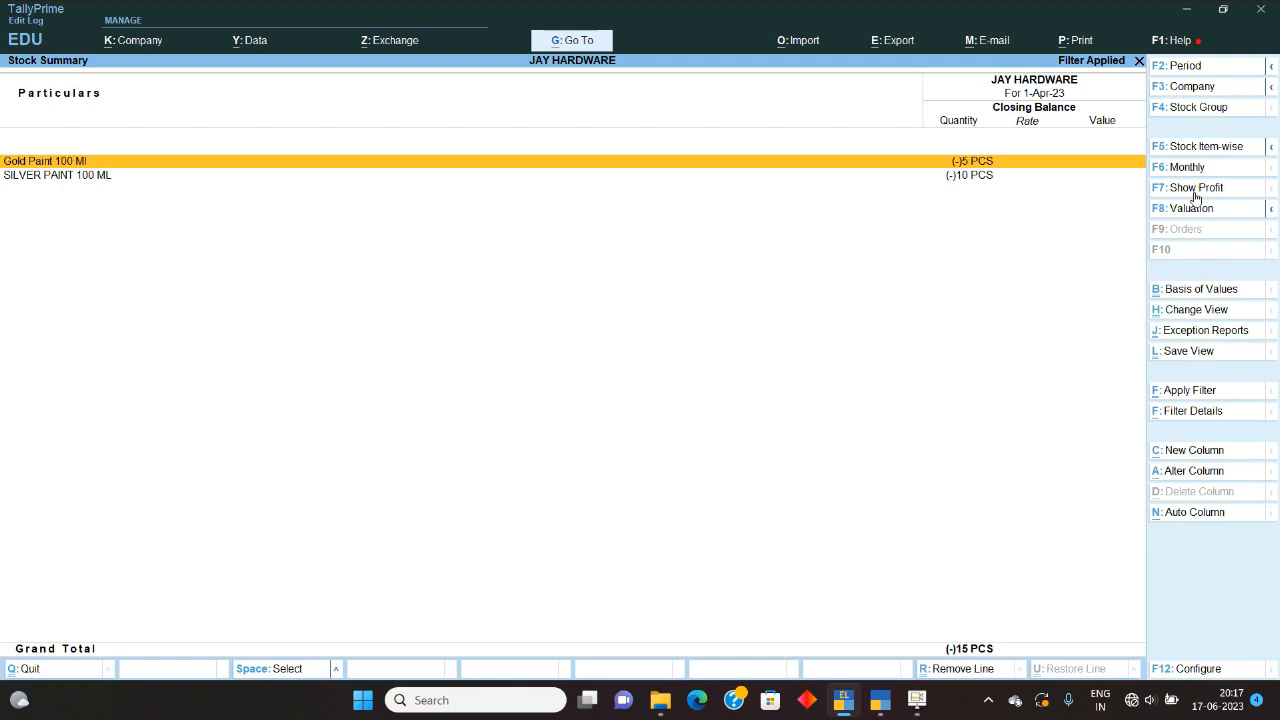
- Drill down from Gold Paint 100 Ml to its April vouchers to check them, and return to the filtered Stock Summary
key(Return)
key(Return)
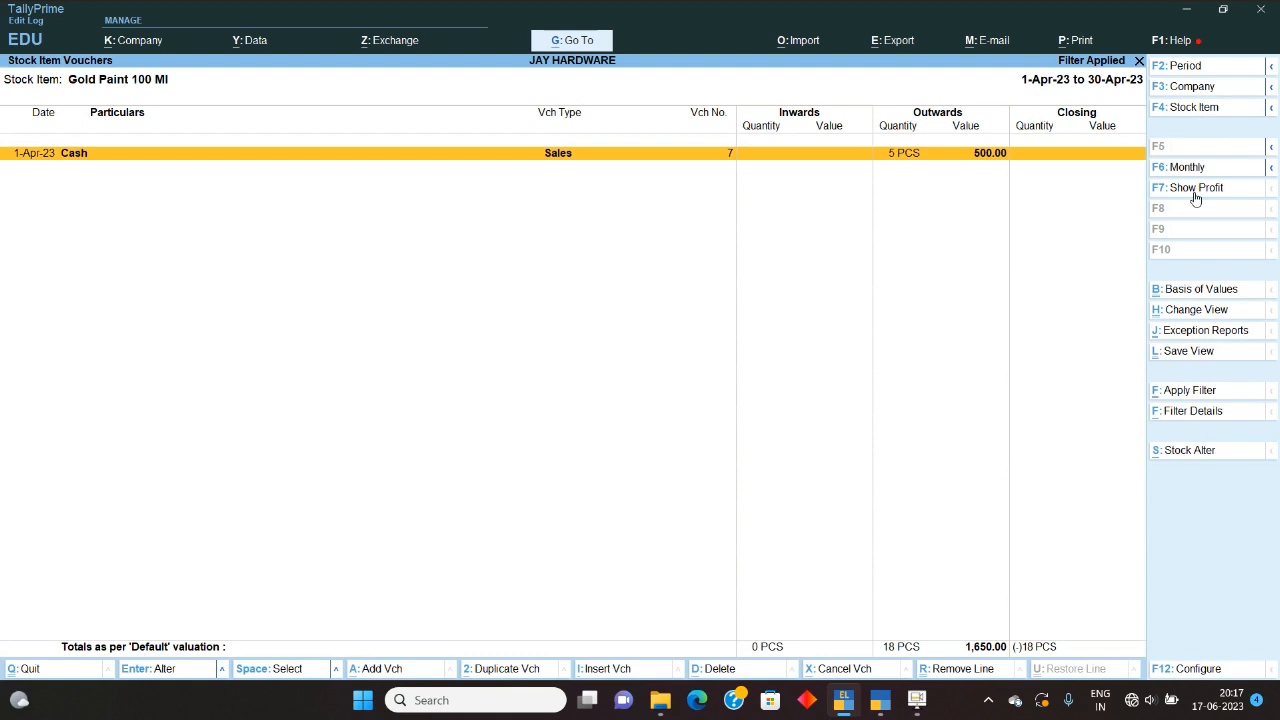
key(Escape)
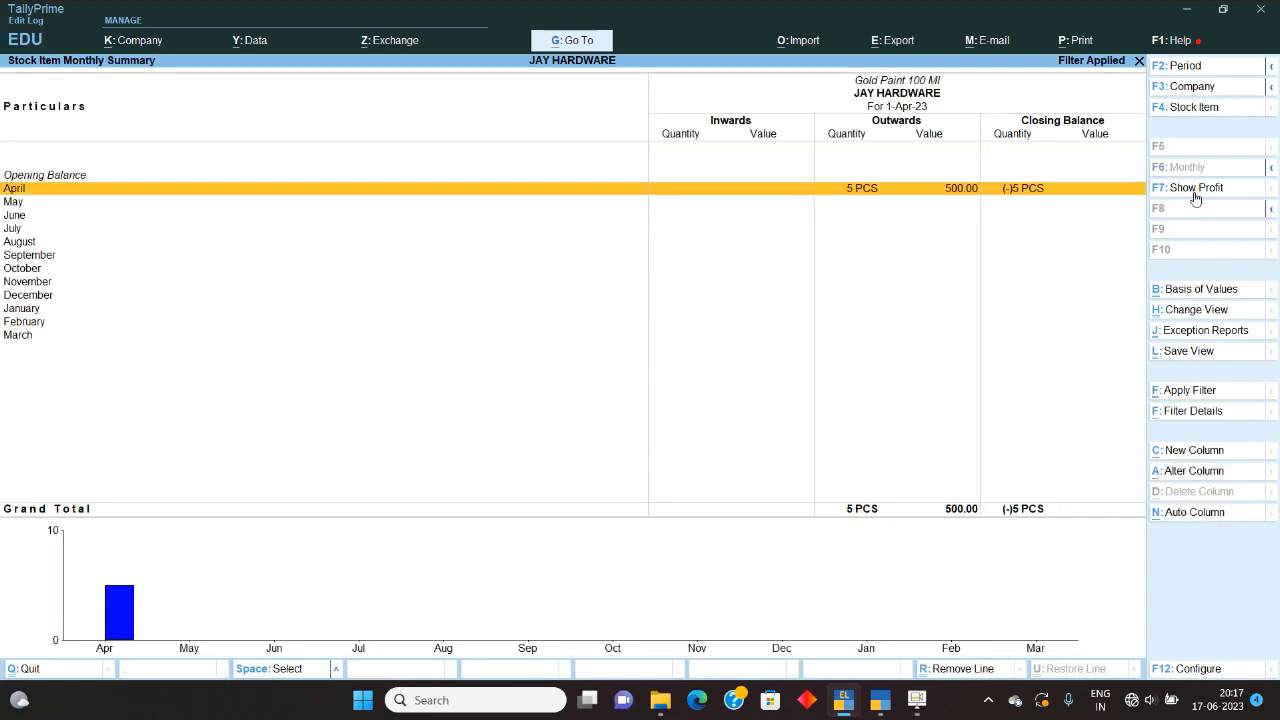
key(Escape)
key(Escape)
- Drill down from SILVER PAINT 100 ML to its April vouchers to check them, and return to the filtered Stock Summary
key(Down)
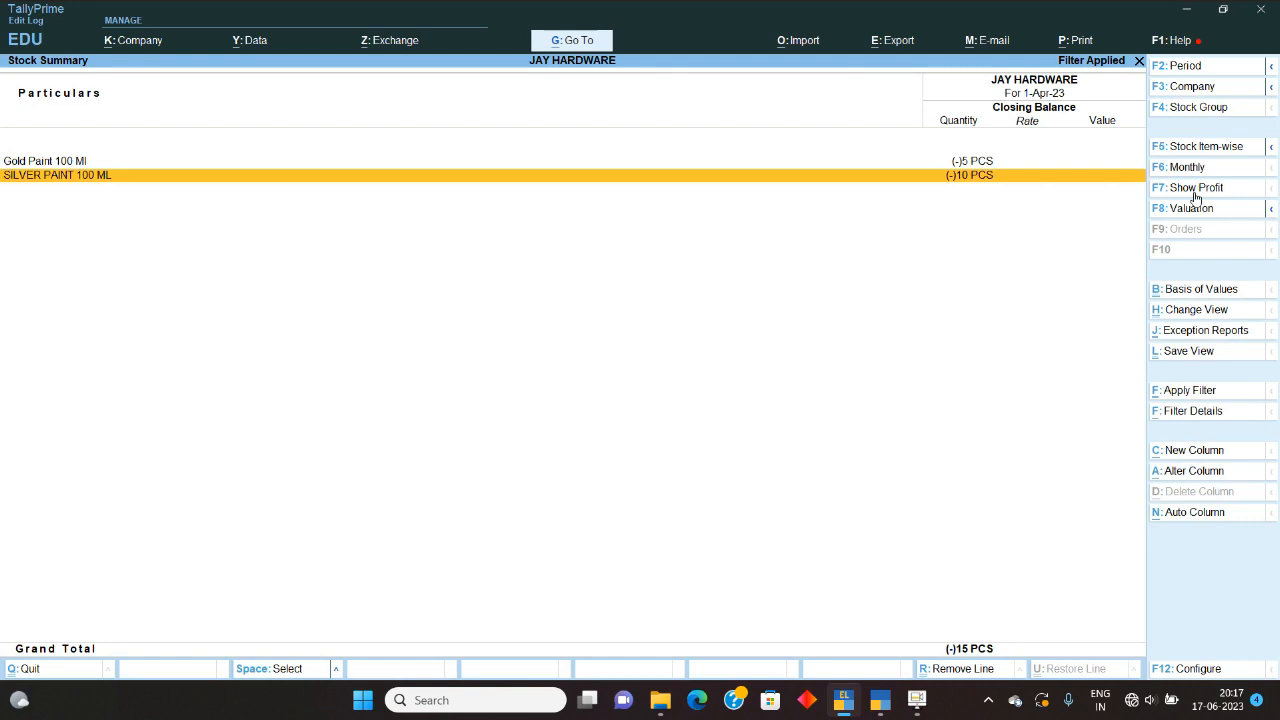
key(Return)
key(Return)
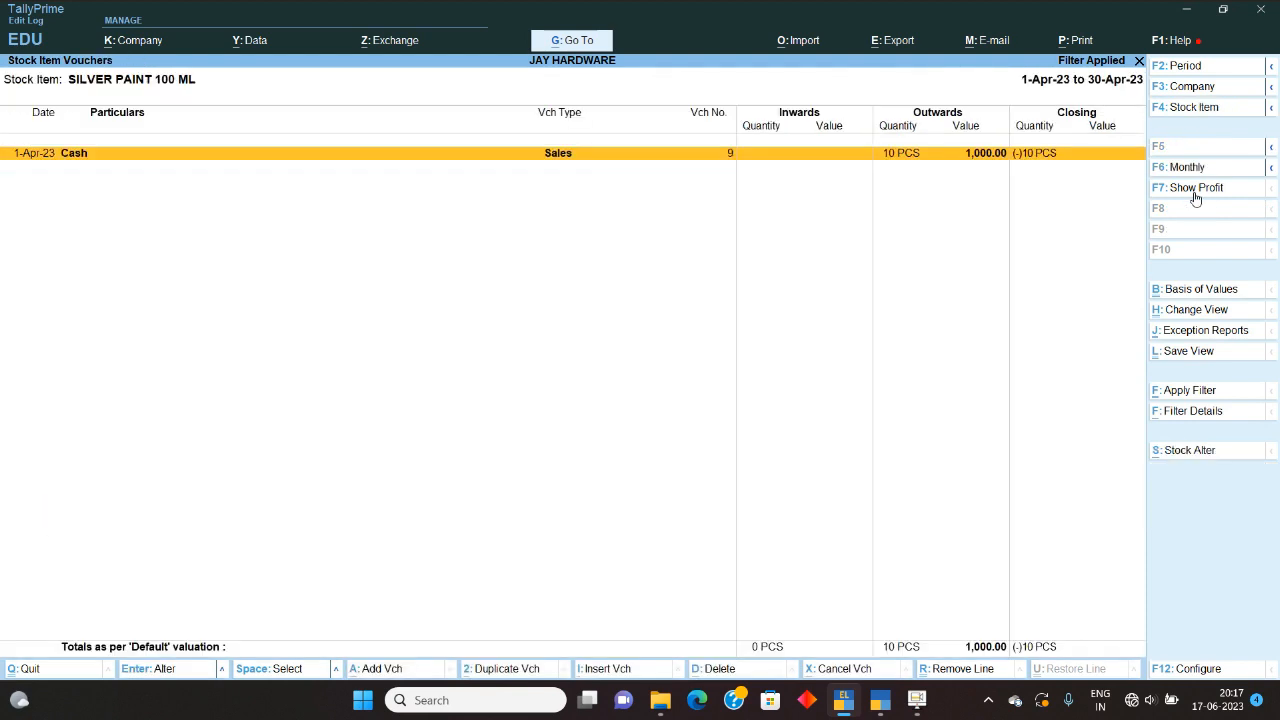
key(Escape)
key(Escape)
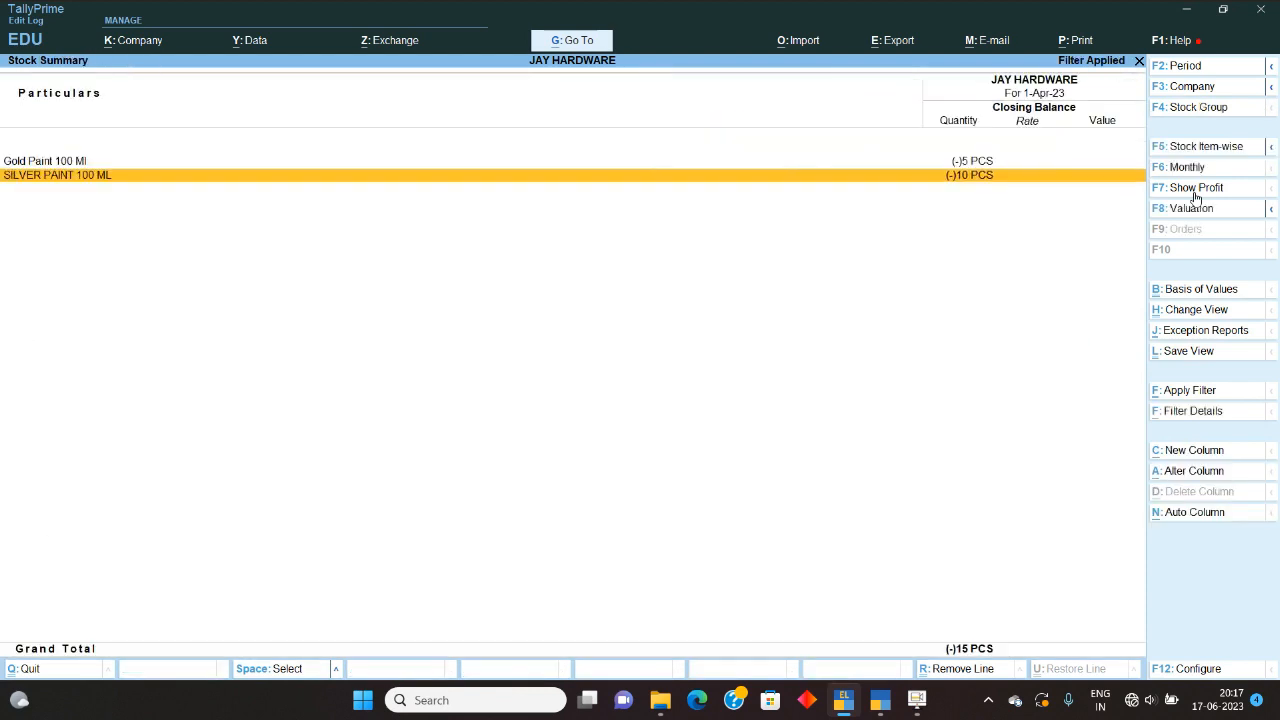